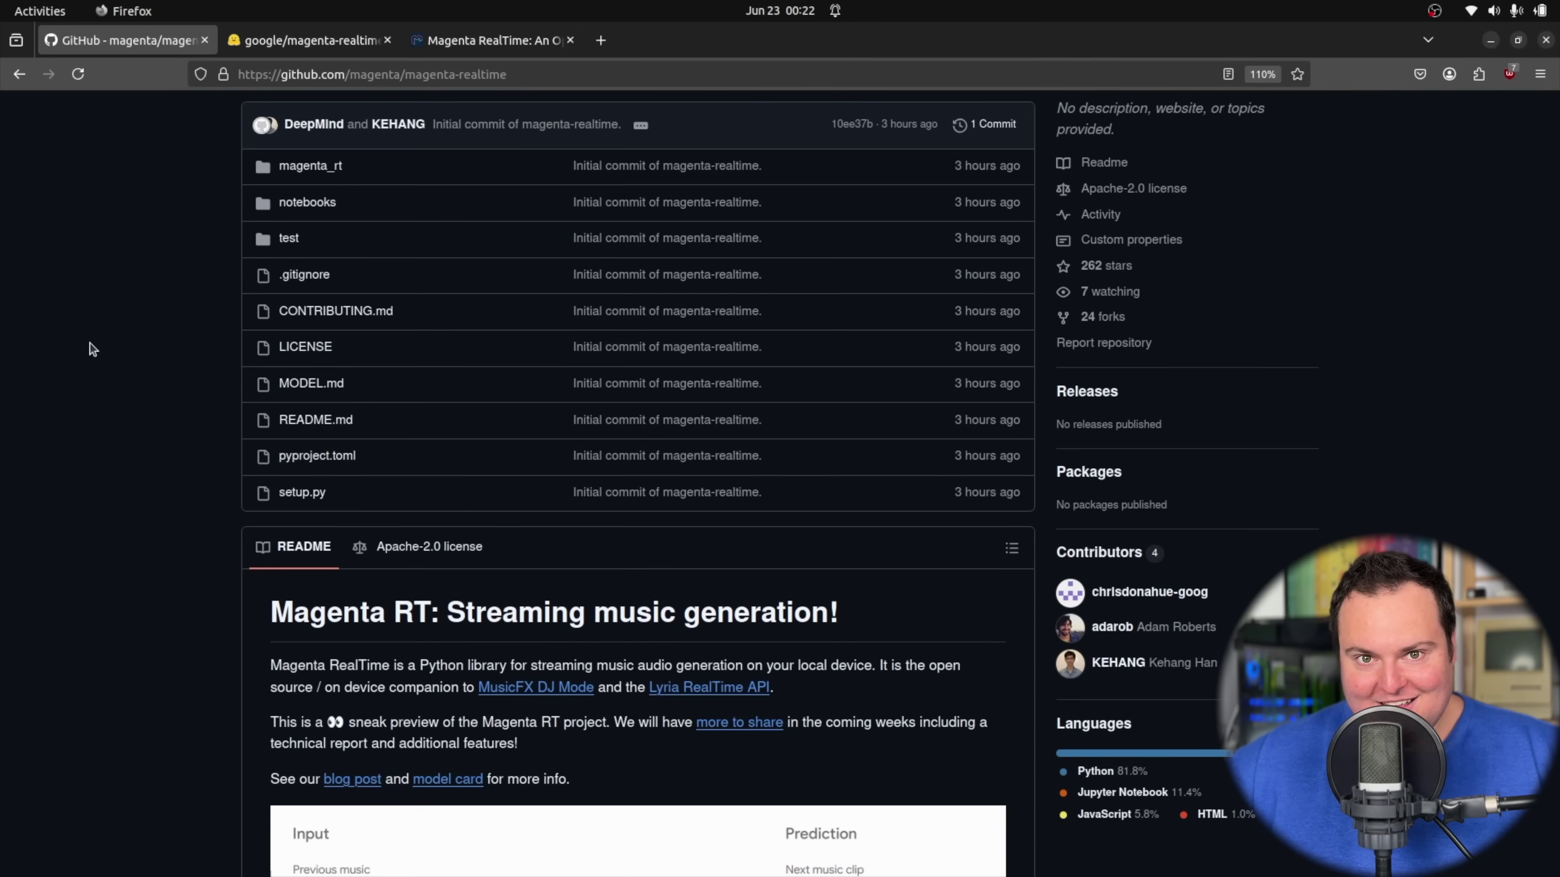
- Read the introduction of the Magenta RT README in the GitHub repository, highlighting part of its title
{"action": "scroll", "coordinate": [118, 384], "scroll_direction": "down", "scroll_amount": 3}
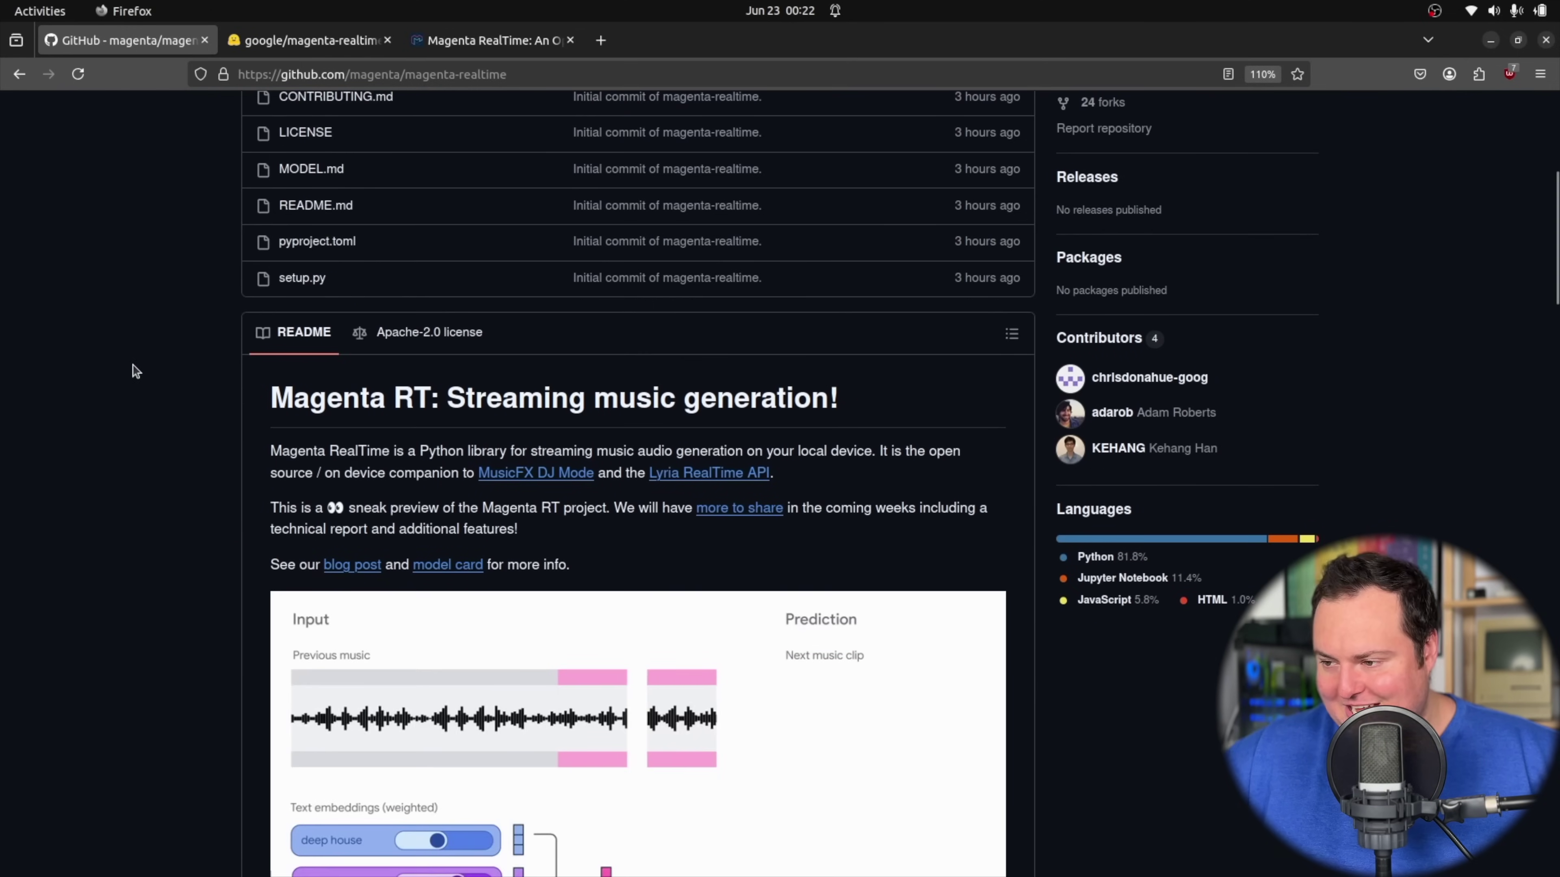
{"action": "scroll", "coordinate": [140, 356], "scroll_direction": "down", "scroll_amount": 2}
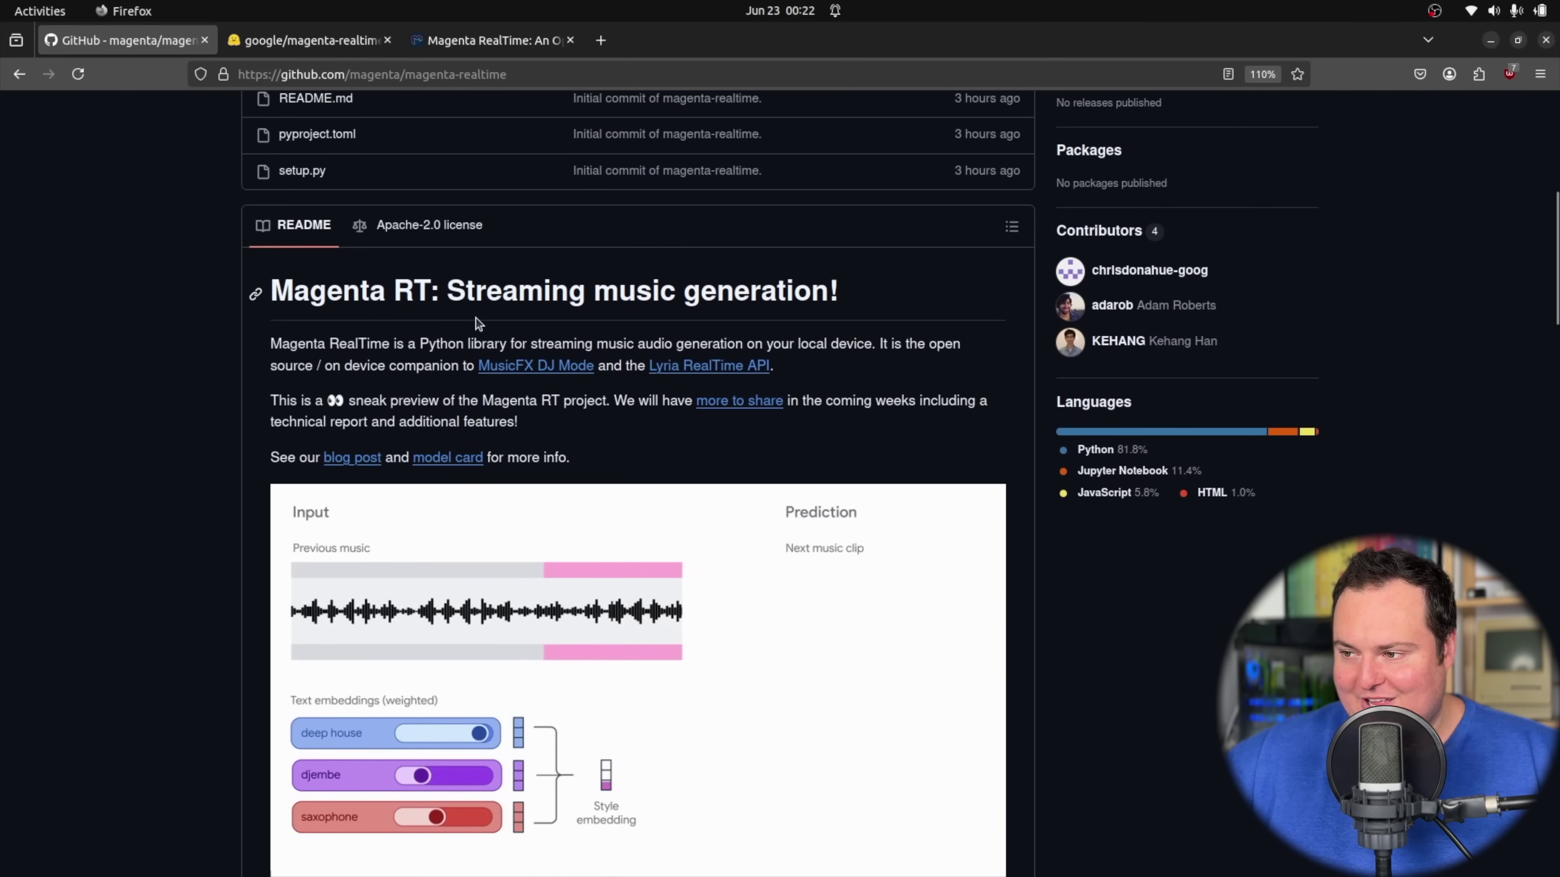
{"action": "left_click_drag", "start_coordinate": [454, 304], "coordinate": [849, 295]}
{"action": "left_click", "coordinate": [848, 295]}
{"action": "scroll", "coordinate": [849, 295], "scroll_direction": "down", "scroll_amount": 3}
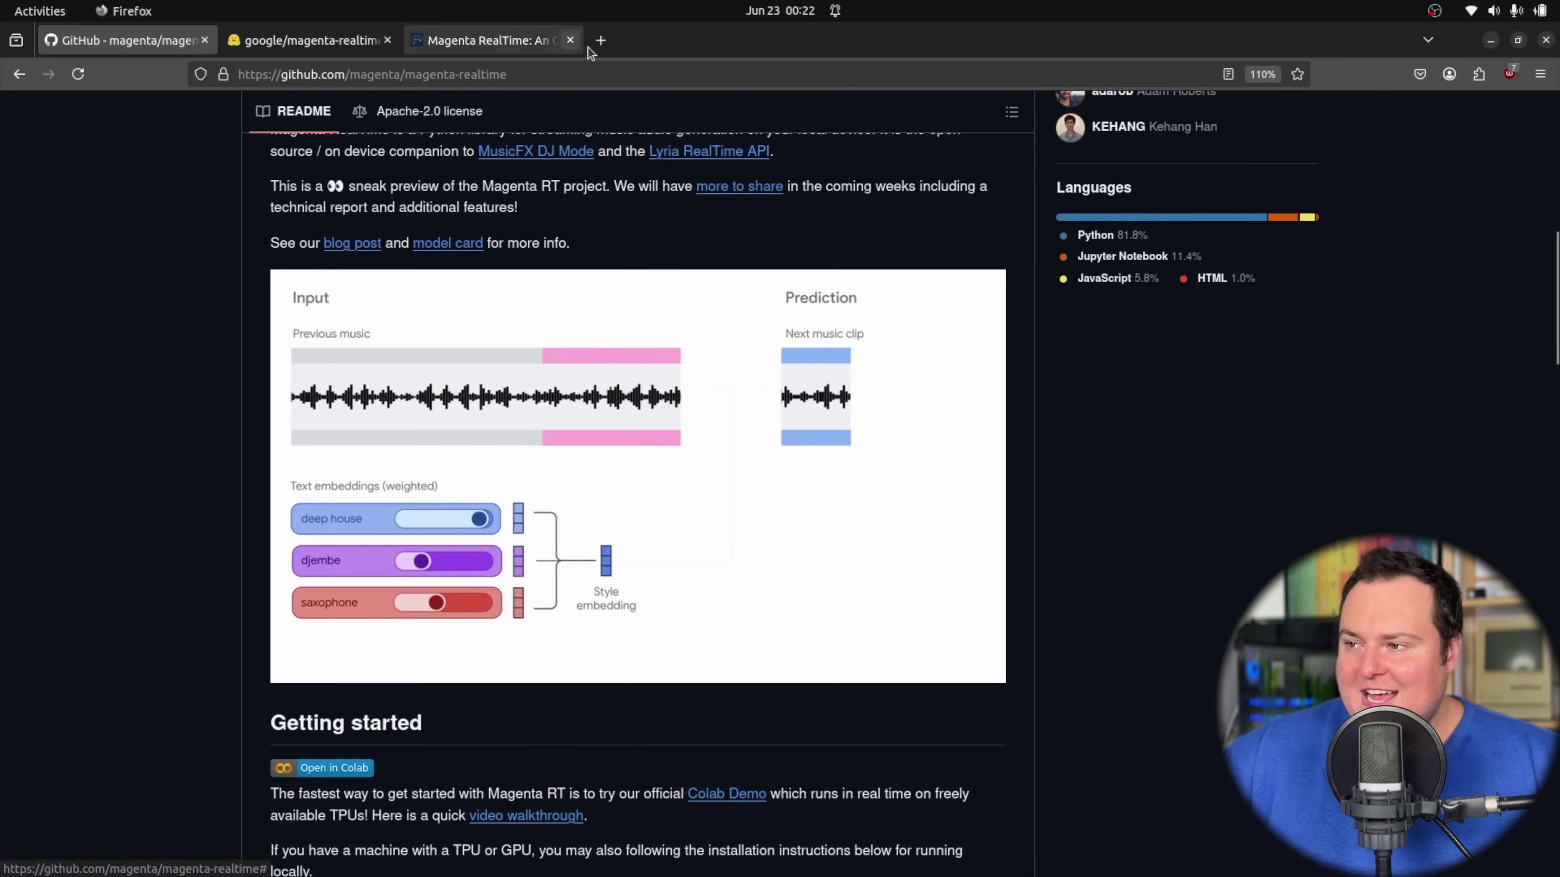
- Switch to the Magenta RealTime blog post and skim it, returning to the beginning of the article
{"action": "left_click", "coordinate": [487, 42]}
{"action": "scroll", "coordinate": [312, 424], "scroll_direction": "down", "scroll_amount": 10}
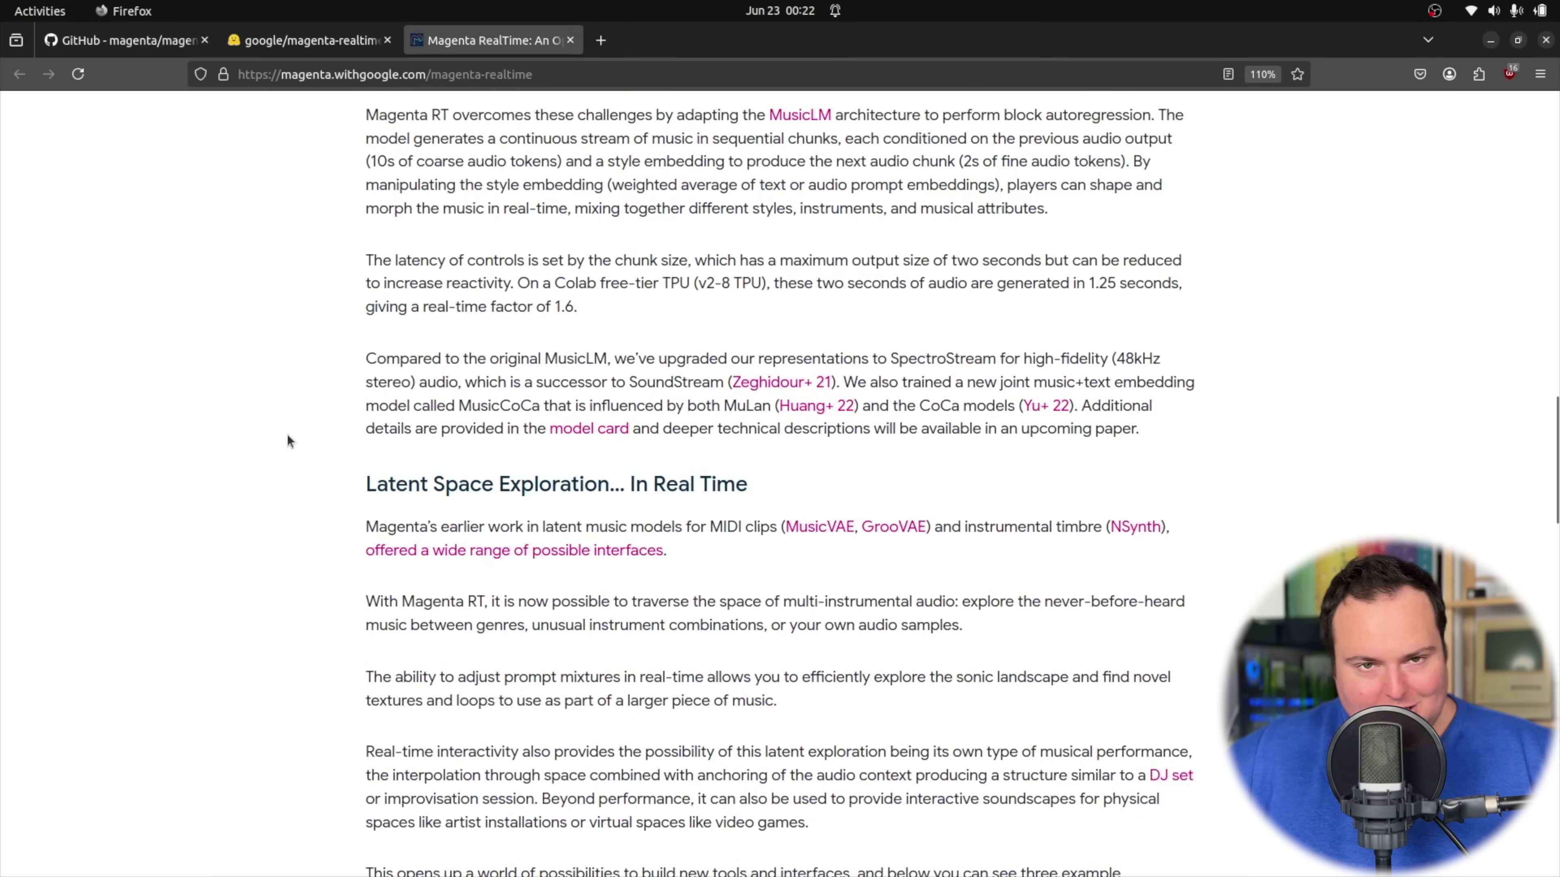
{"action": "scroll", "coordinate": [289, 441], "scroll_direction": "down", "scroll_amount": 10}
{"action": "scroll", "coordinate": [292, 437], "scroll_direction": "up", "scroll_amount": 12}
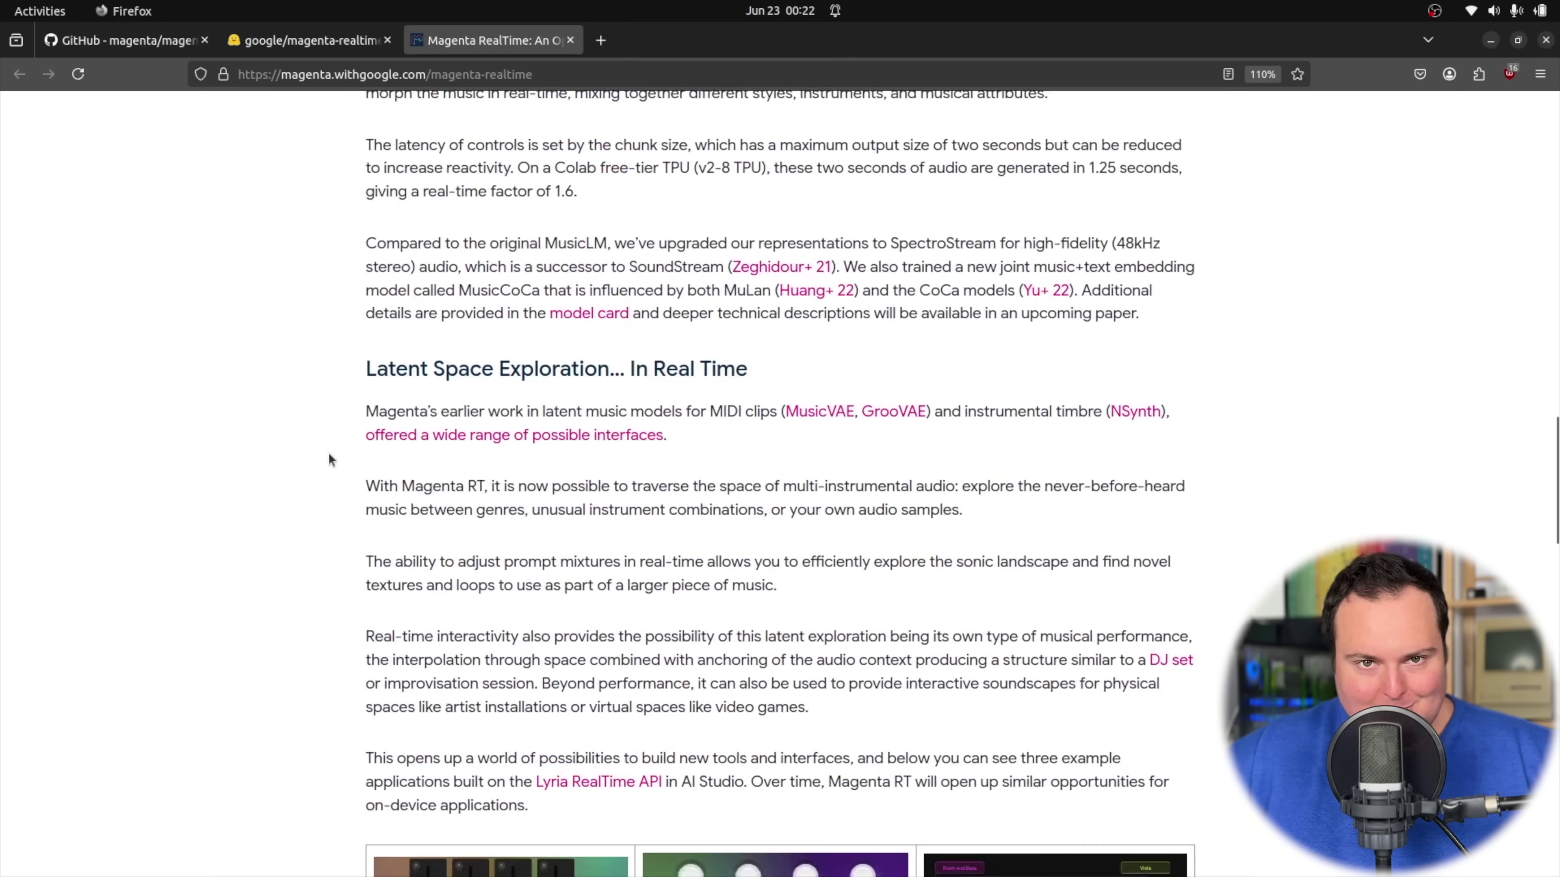
{"action": "scroll", "coordinate": [320, 452], "scroll_direction": "up", "scroll_amount": 10}
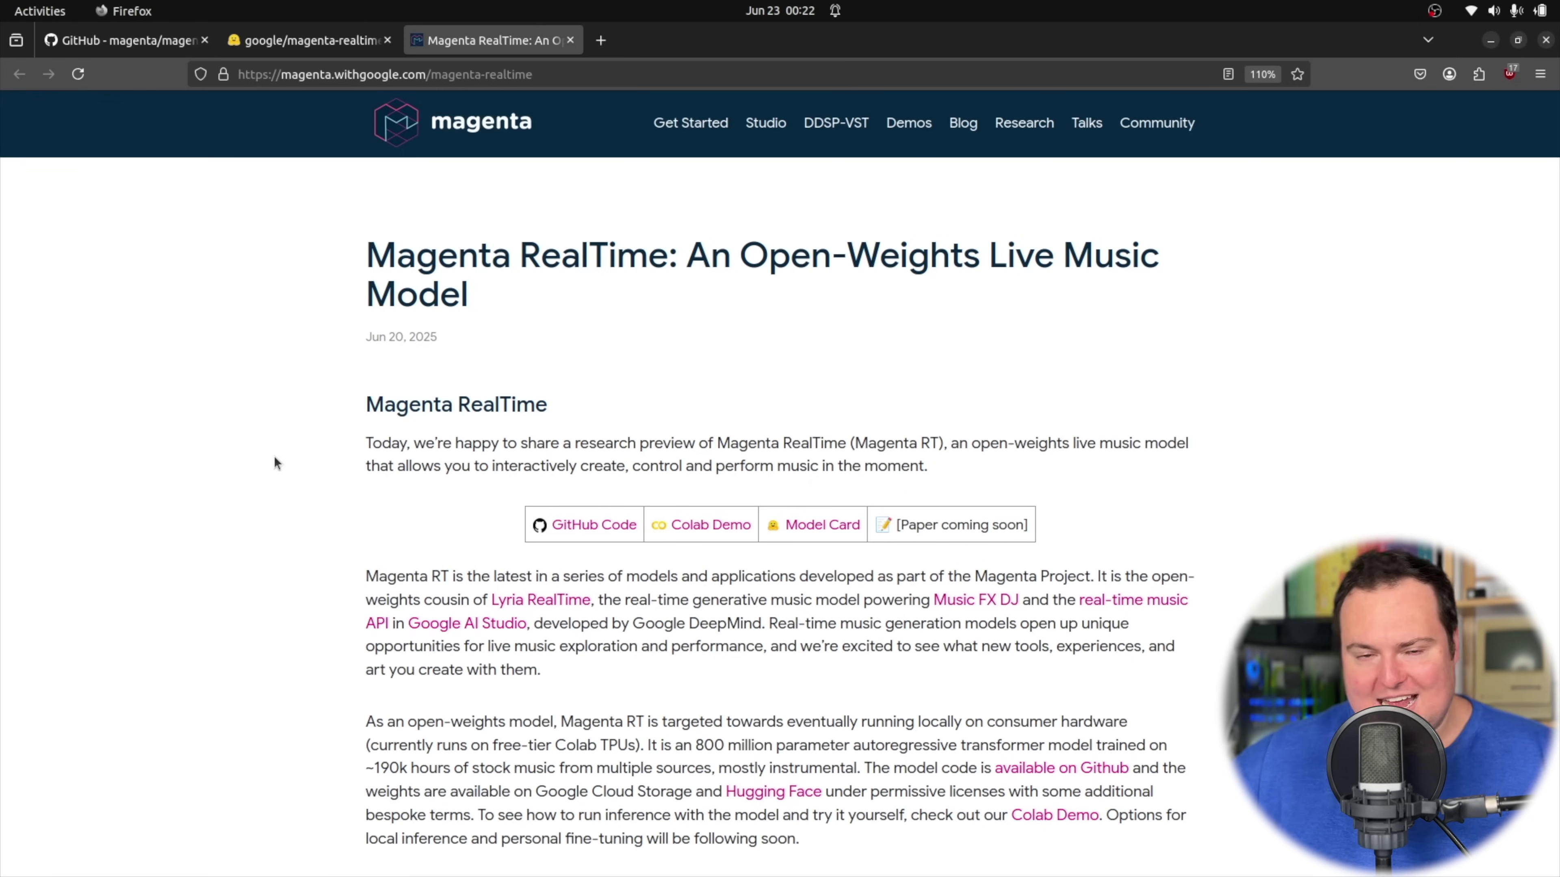
- Read the blog post from its introduction through the How it Works section and diagram
{"action": "scroll", "coordinate": [276, 458], "scroll_direction": "down", "scroll_amount": 5}
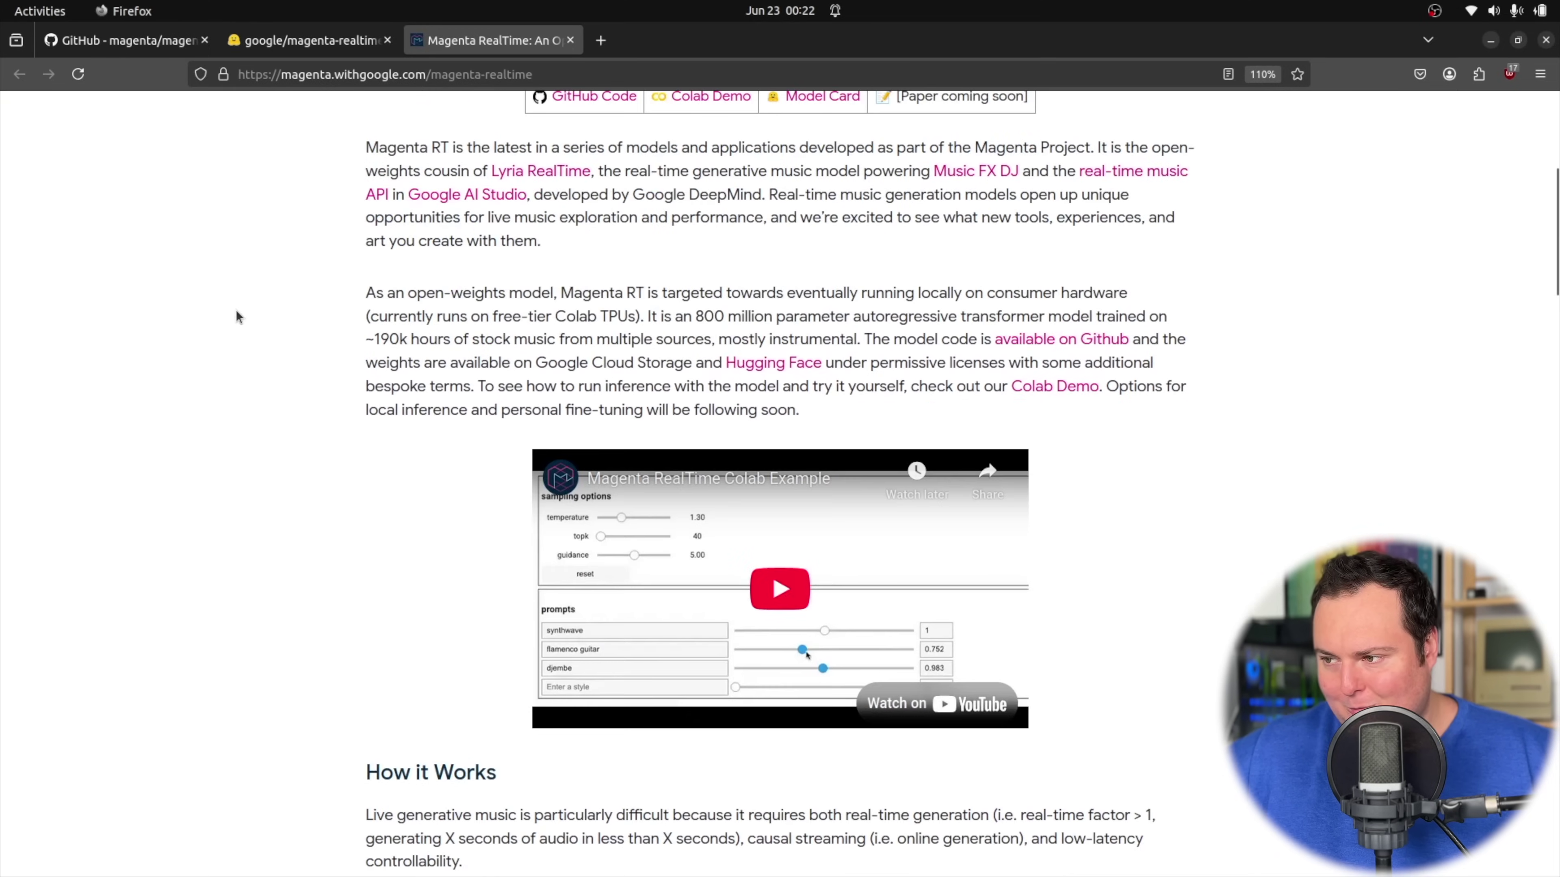
{"action": "scroll", "coordinate": [237, 307], "scroll_direction": "down", "scroll_amount": 2}
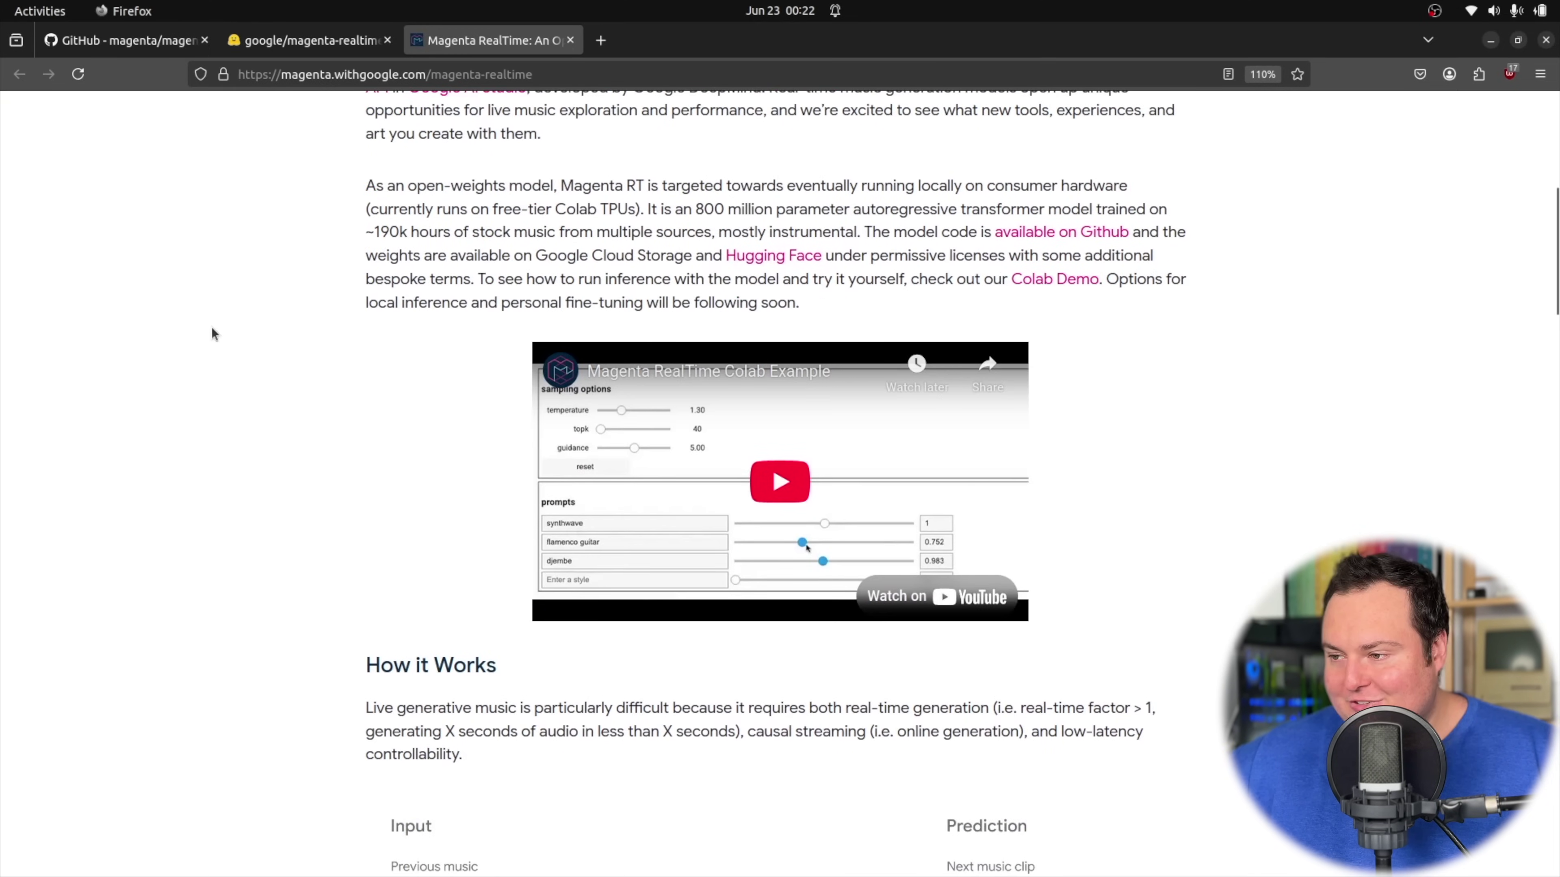
{"action": "scroll", "coordinate": [212, 326], "scroll_direction": "down", "scroll_amount": 8}
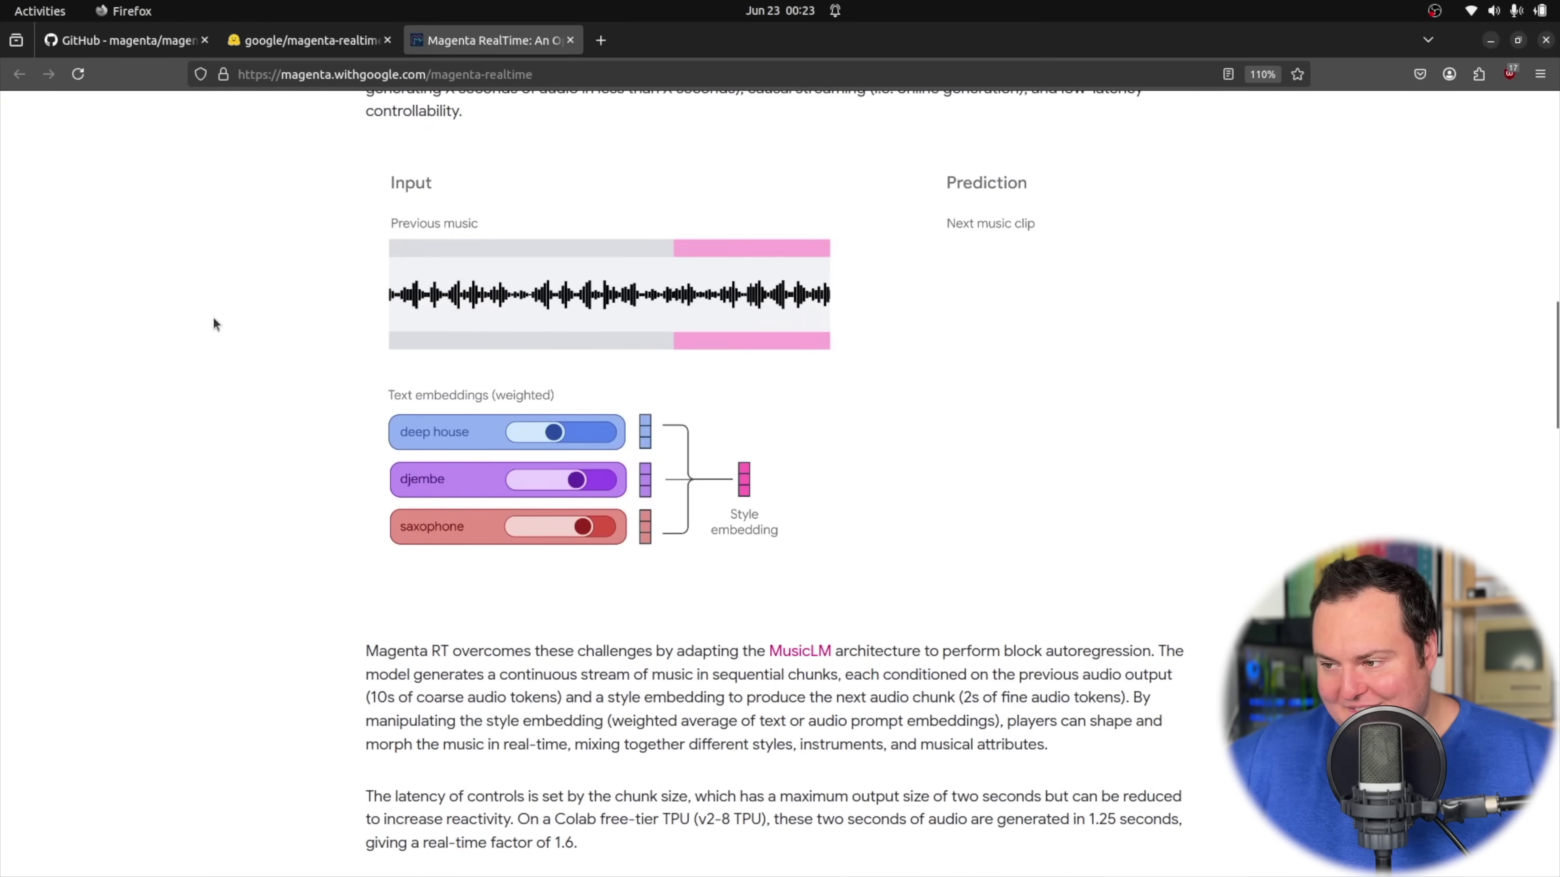
{"action": "scroll", "coordinate": [212, 348], "scroll_direction": "up", "scroll_amount": 1}
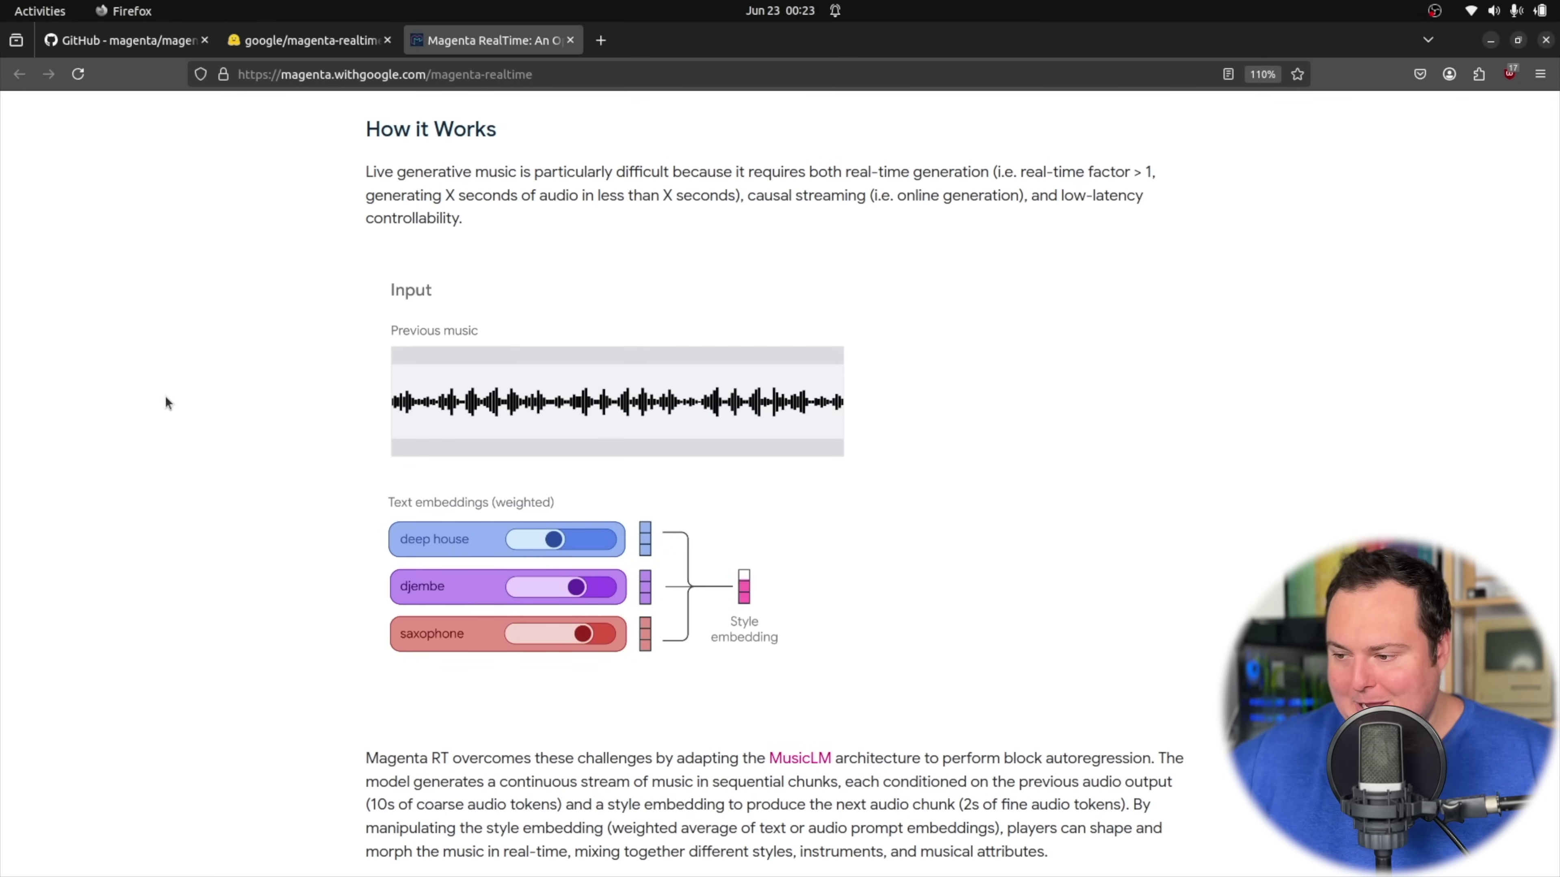
{"action": "scroll", "coordinate": [170, 402], "scroll_direction": "down", "scroll_amount": 2}
{"action": "scroll", "coordinate": [279, 406], "scroll_direction": "down", "scroll_amount": 2}
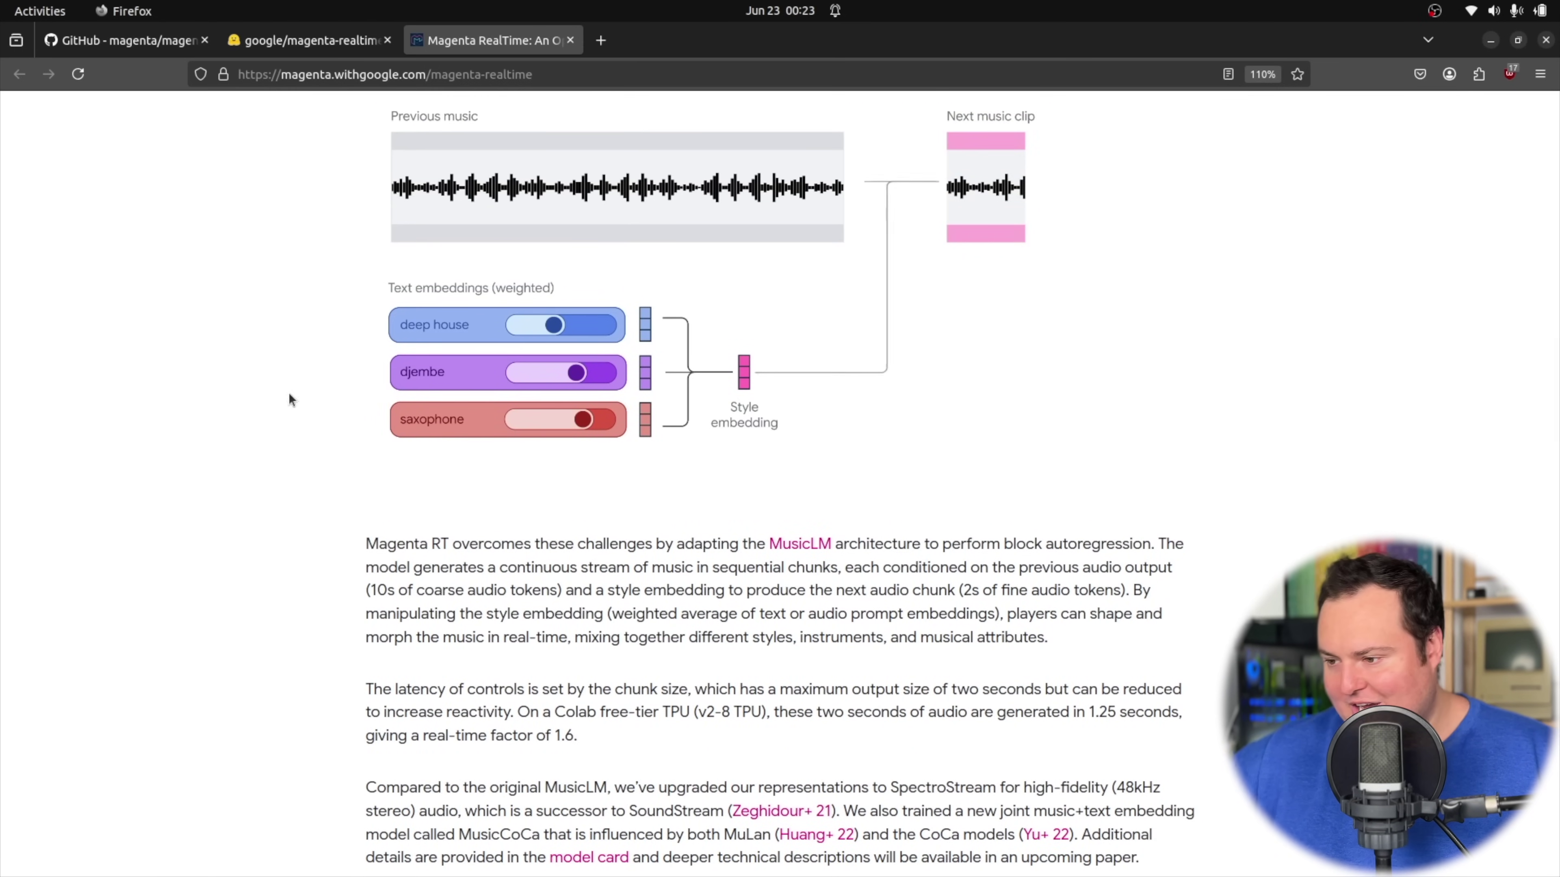
- Examine the blog paragraph on control latency, highlighting the audio generation time and real-time factor, and return to the article's beginning
{"action": "left_click_drag", "start_coordinate": [578, 736], "coordinate": [377, 728]}
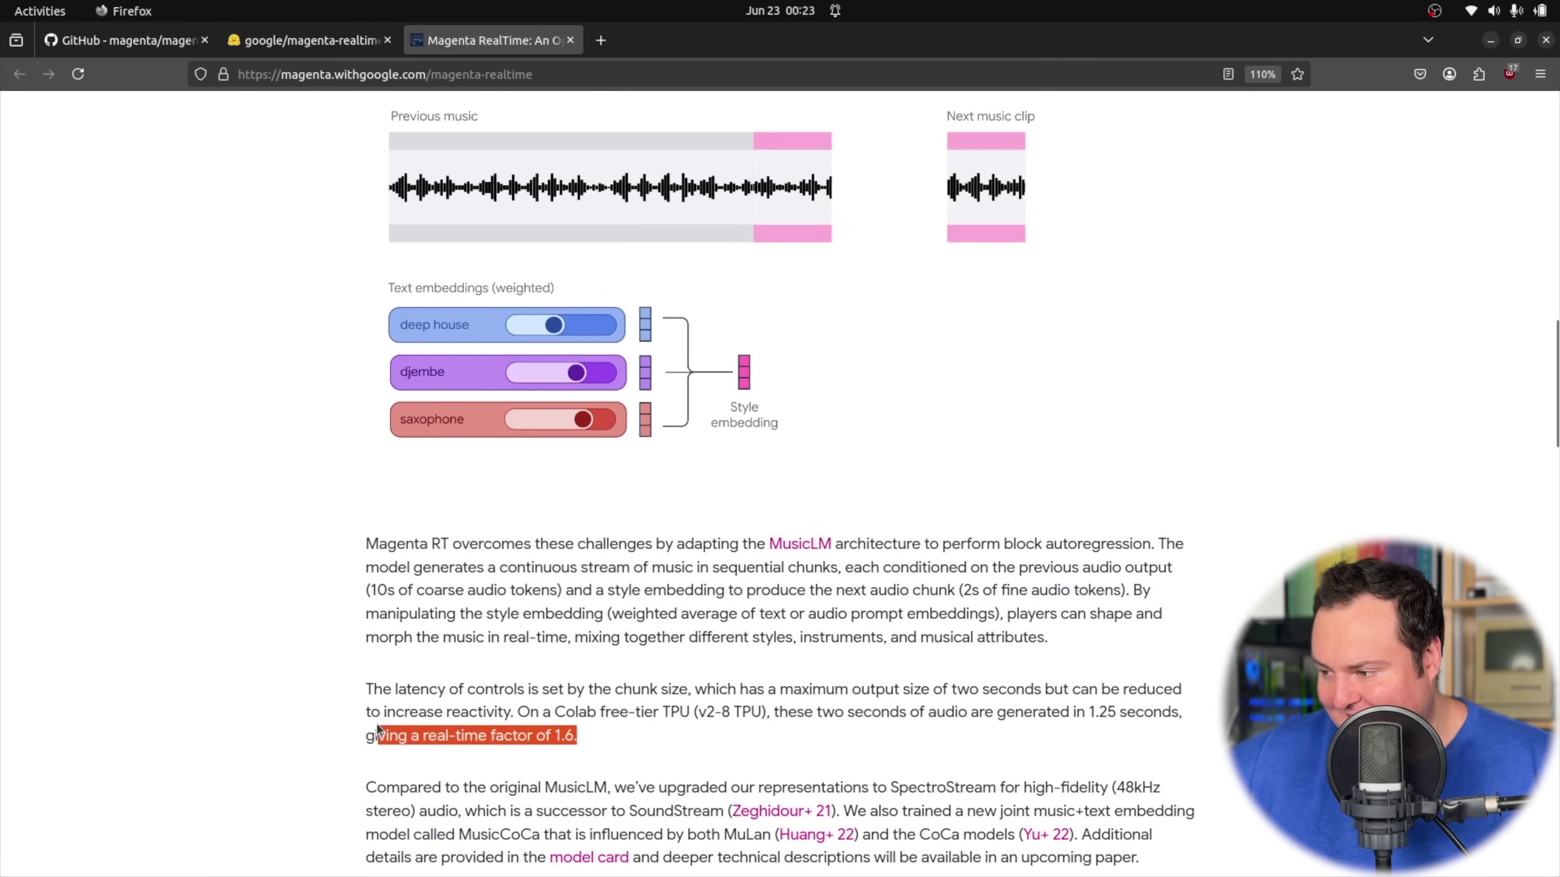
{"action": "left_click", "coordinate": [587, 658]}
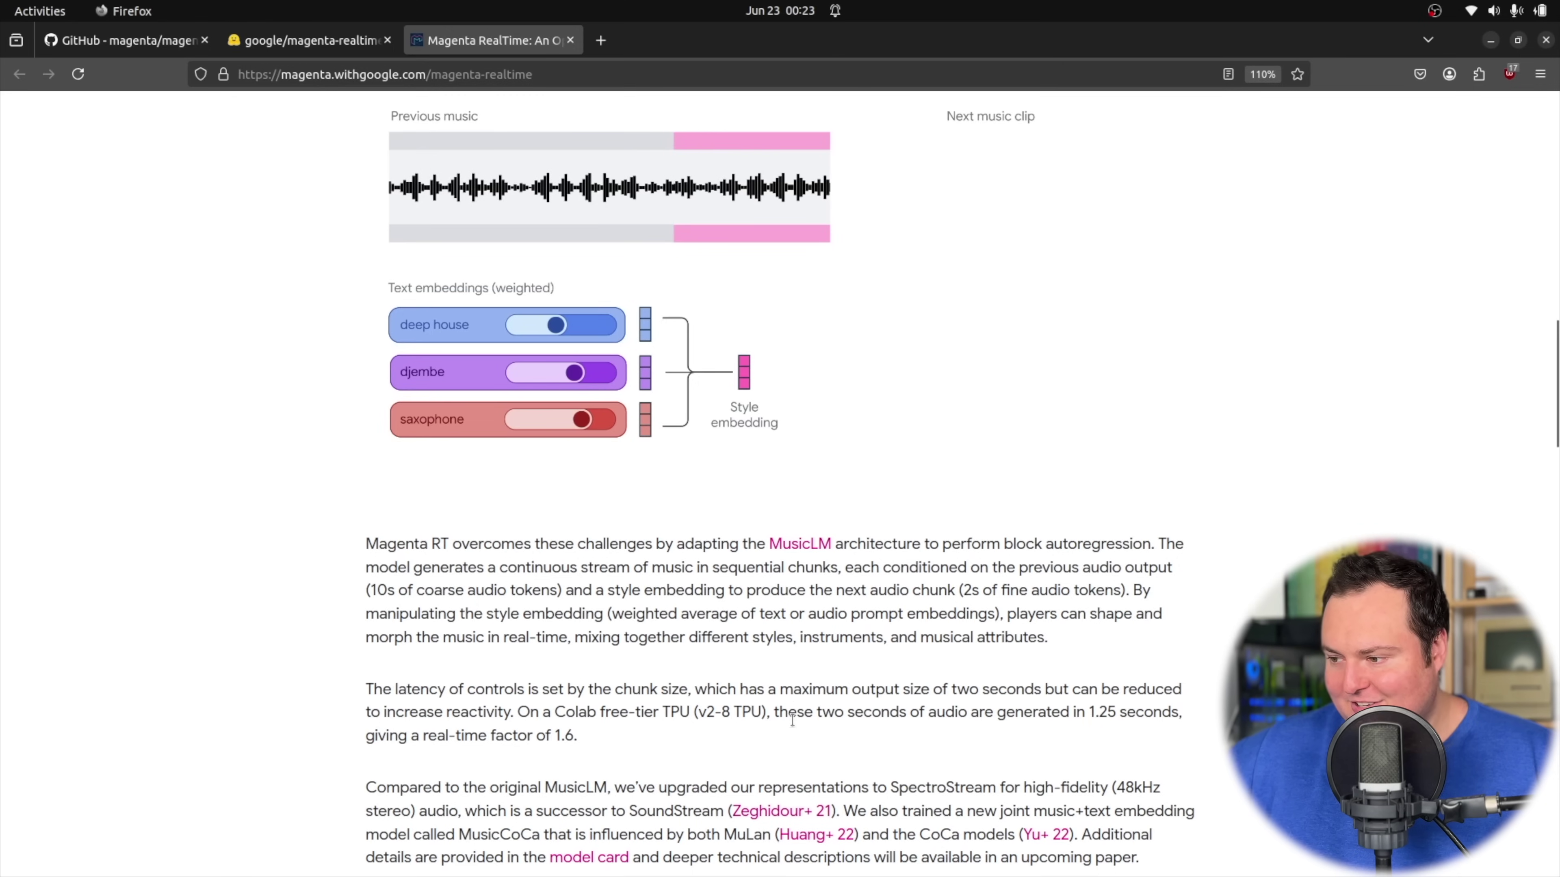
{"action": "left_click_drag", "start_coordinate": [834, 713], "coordinate": [1117, 711]}
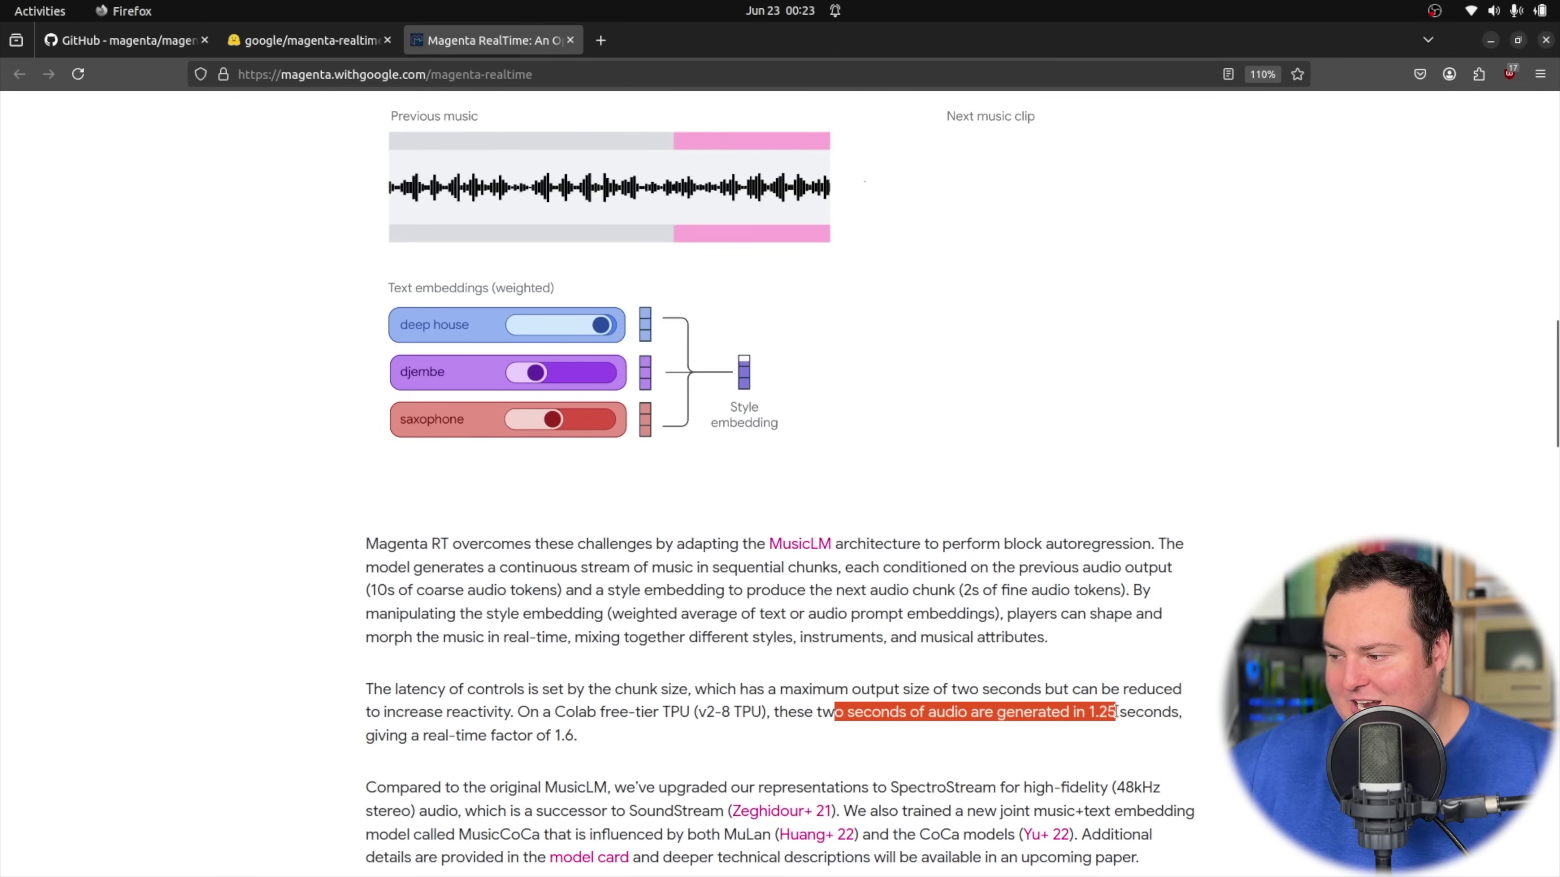
{"action": "left_click", "coordinate": [1107, 723]}
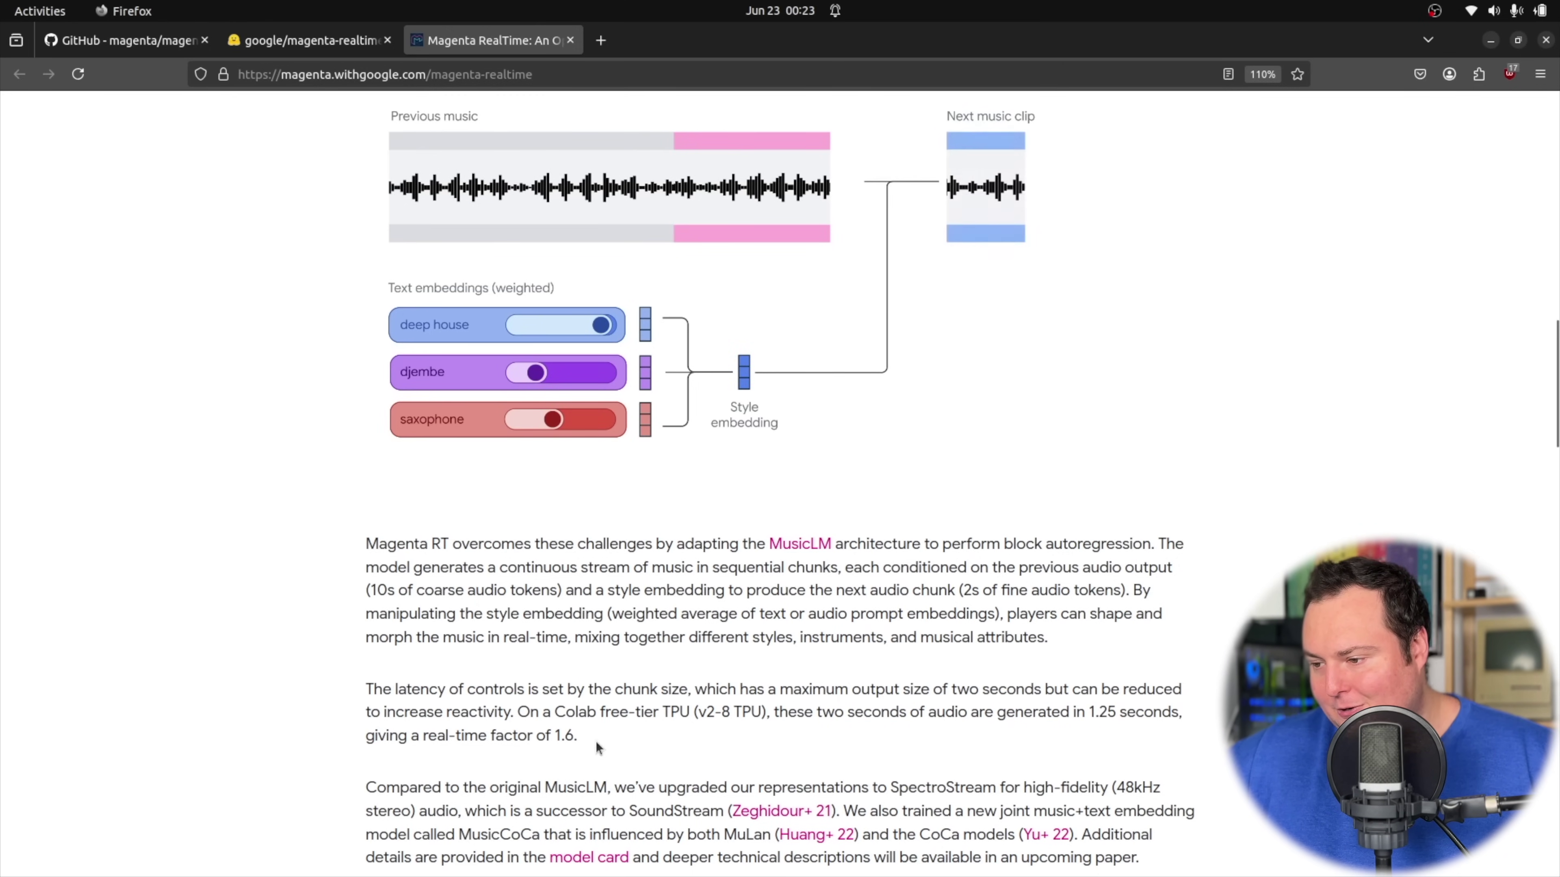
{"action": "left_click_drag", "start_coordinate": [599, 747], "coordinate": [549, 738]}
{"action": "left_click", "coordinate": [549, 737]}
{"action": "scroll", "coordinate": [822, 618], "scroll_direction": "down", "scroll_amount": 5}
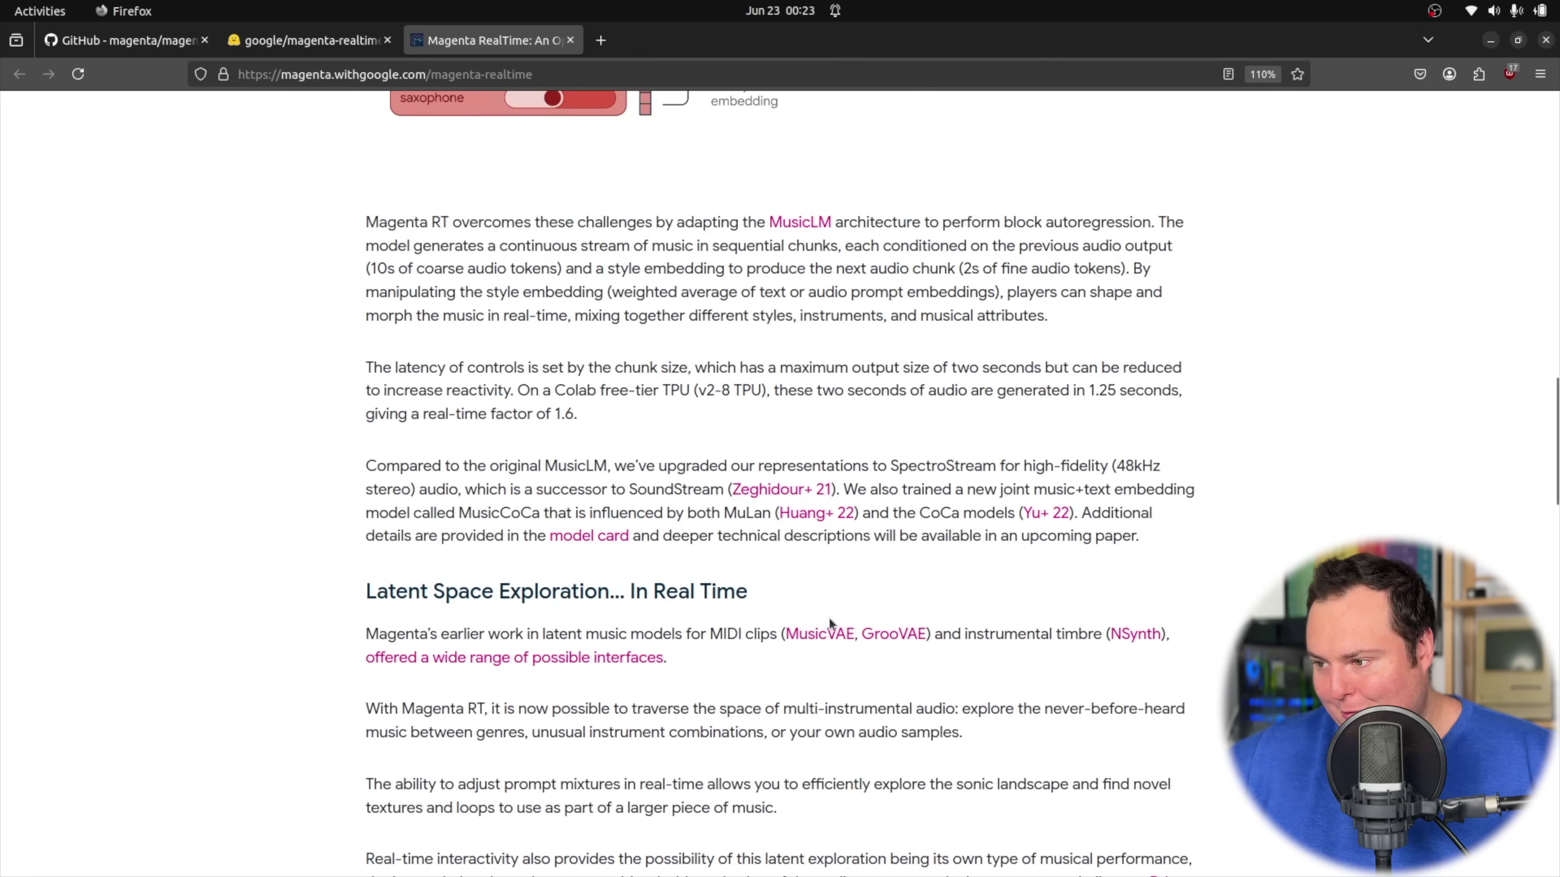
{"action": "scroll", "coordinate": [829, 615], "scroll_direction": "up", "scroll_amount": 5}
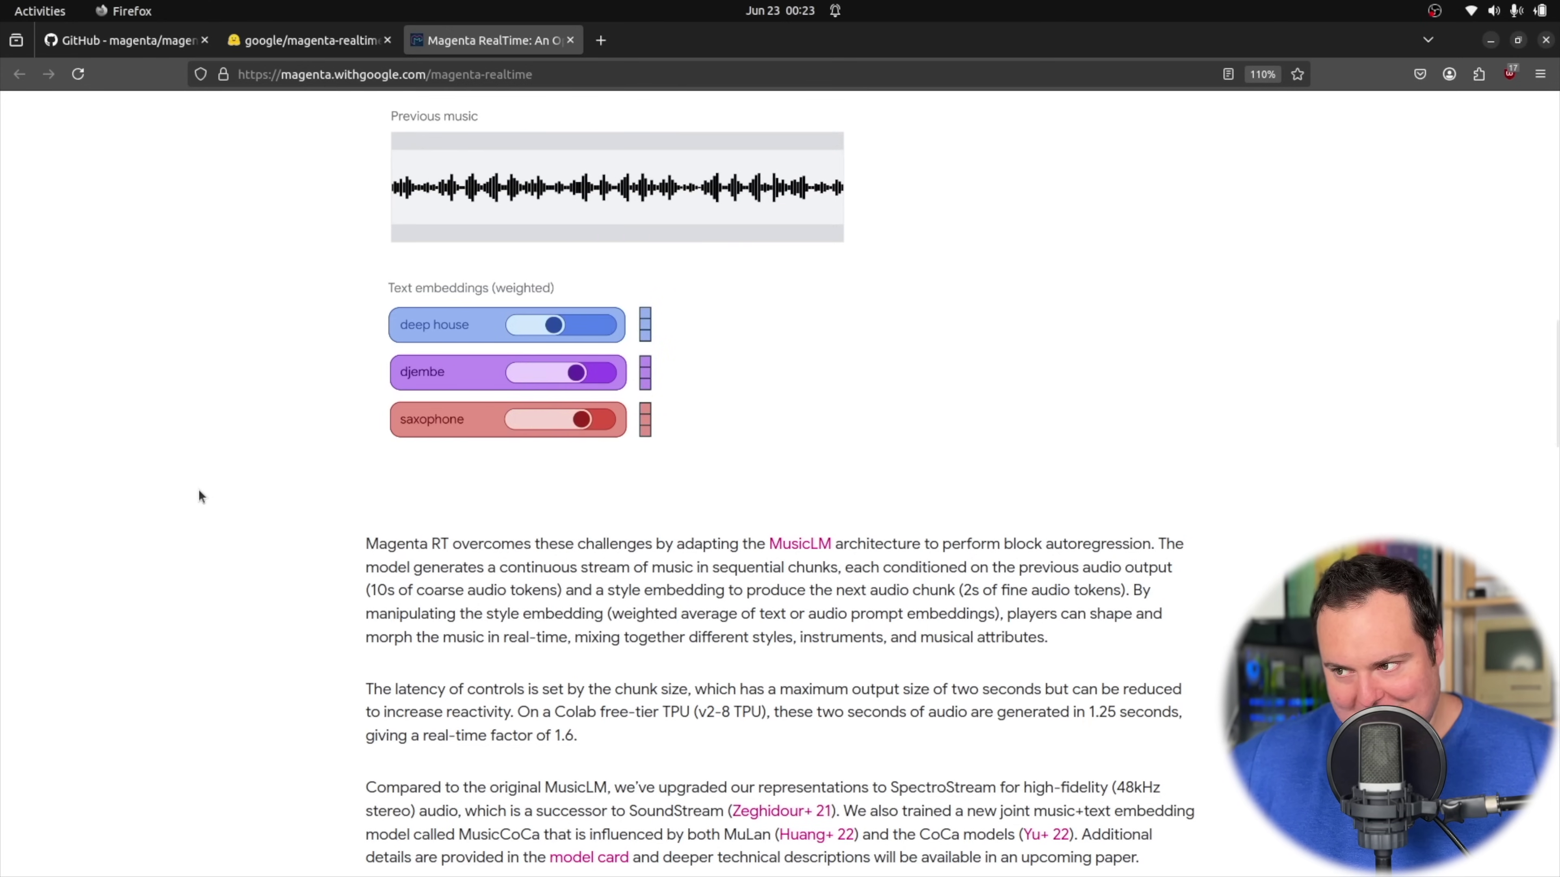
{"action": "scroll", "coordinate": [199, 491], "scroll_direction": "up", "scroll_amount": 20}
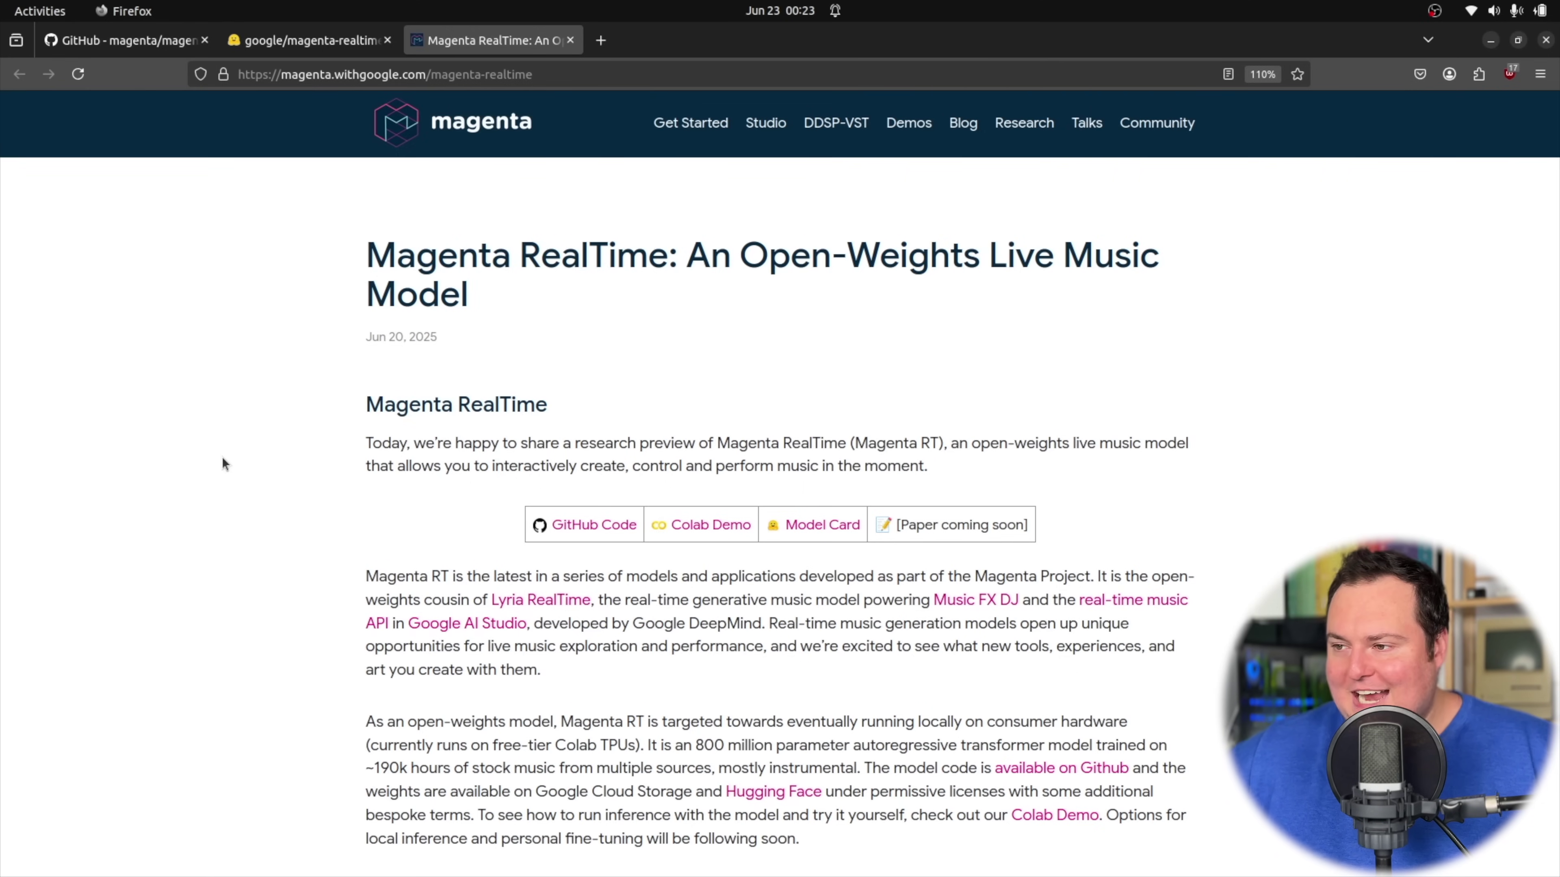
- Go back to the magenta-realtime GitHub repository and look over its file list and README introduction
{"action": "left_click", "coordinate": [332, 39]}
{"action": "left_click", "coordinate": [144, 39]}
{"action": "scroll", "coordinate": [302, 372], "scroll_direction": "up", "scroll_amount": 10}
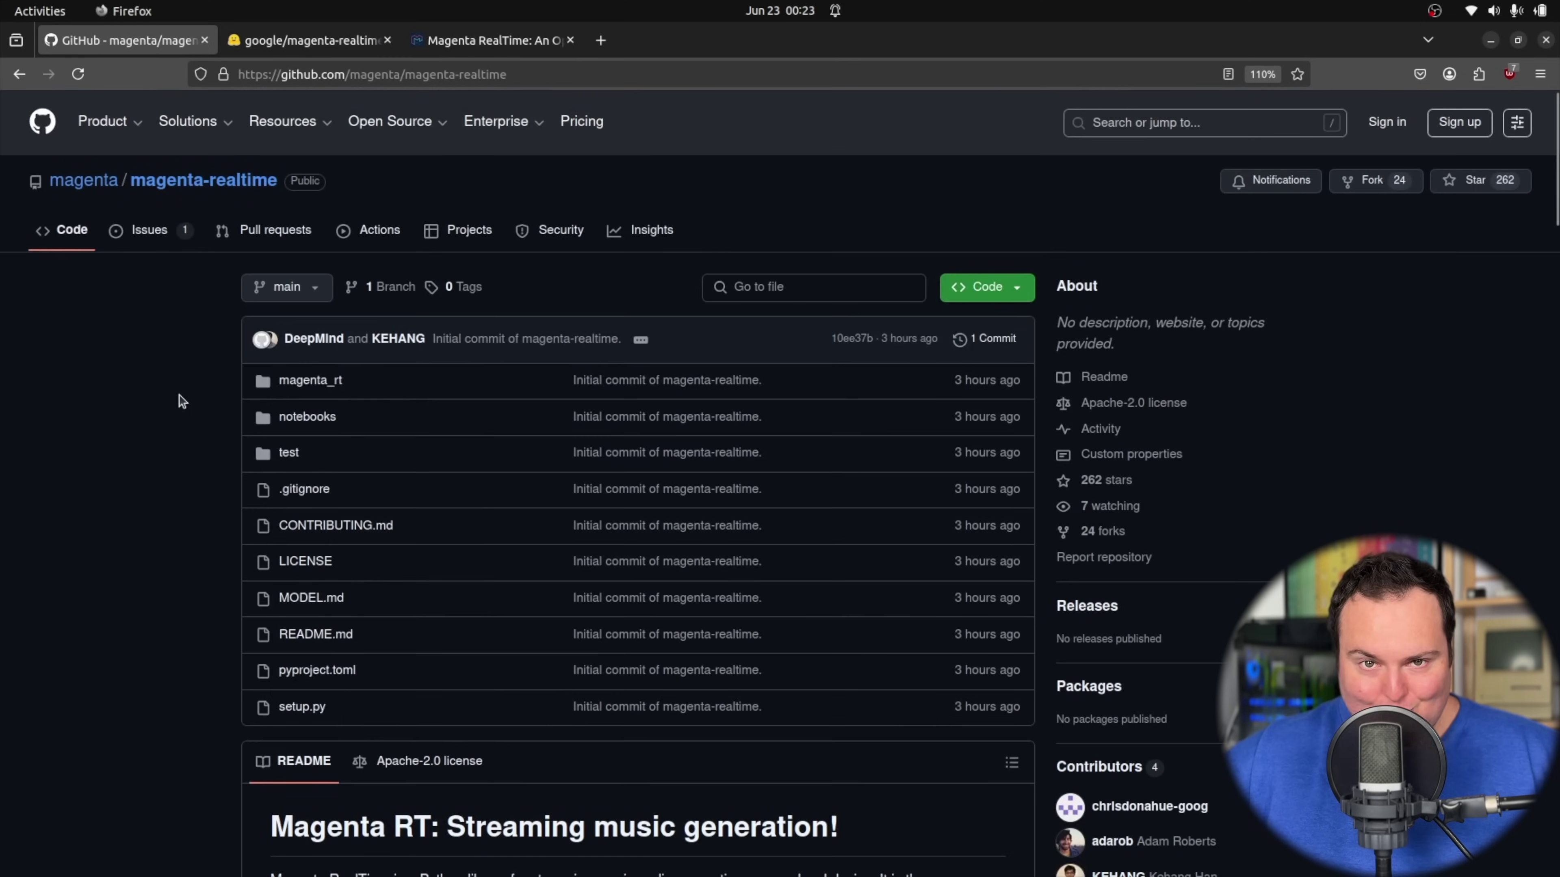
{"action": "scroll", "coordinate": [183, 400], "scroll_direction": "down", "scroll_amount": 5}
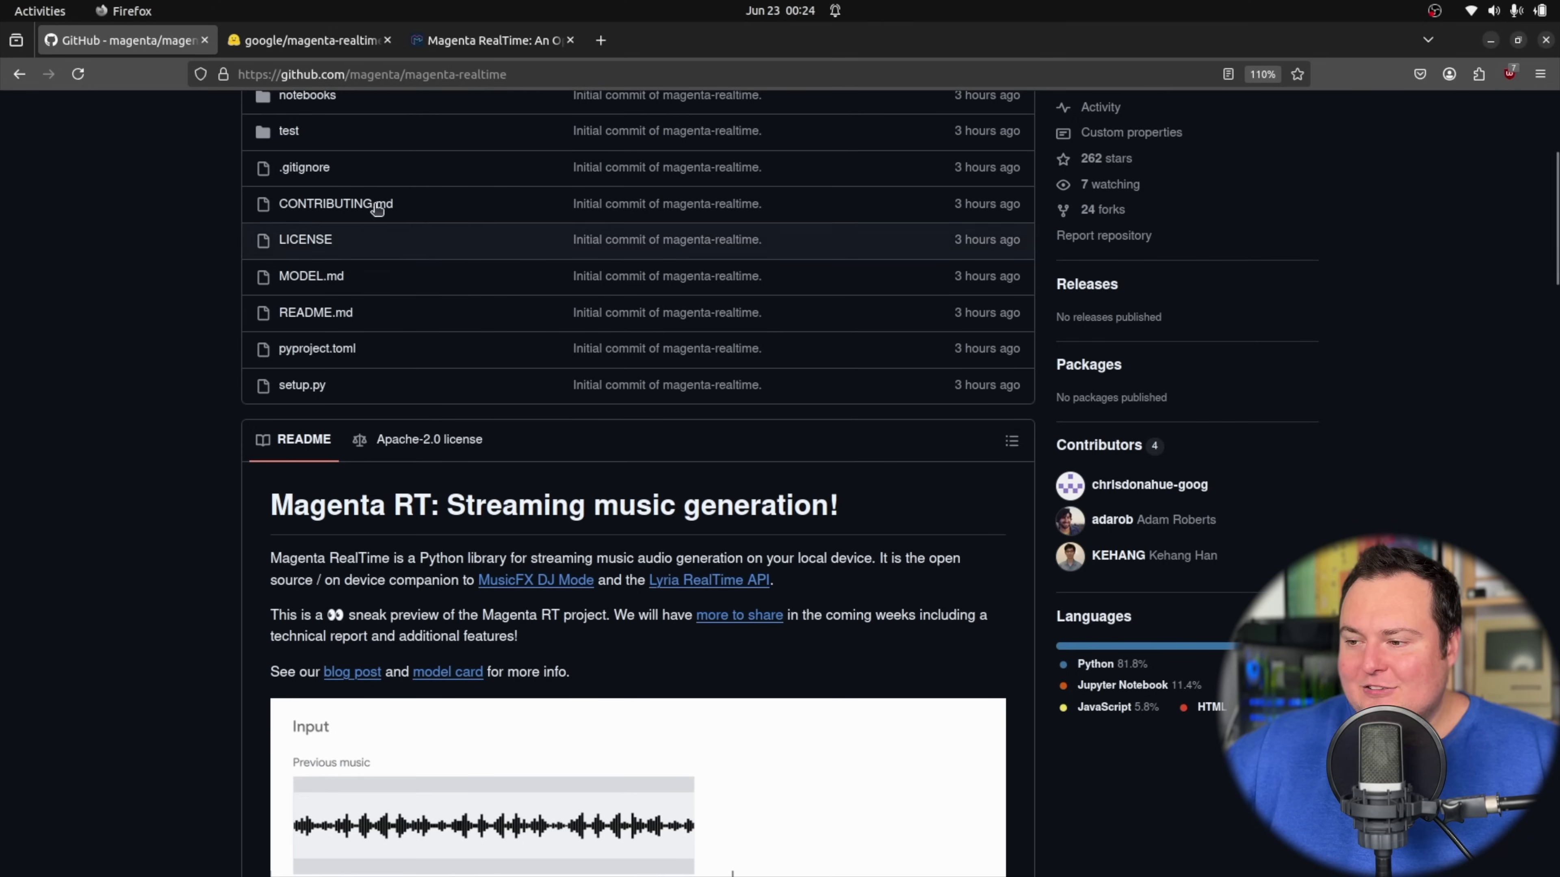
- Return to the blog post and highlight the introduction's passage on free-tier Colab TPUs and model size
{"action": "left_click", "coordinate": [489, 40]}
{"action": "scroll", "coordinate": [216, 371], "scroll_direction": "down", "scroll_amount": 3}
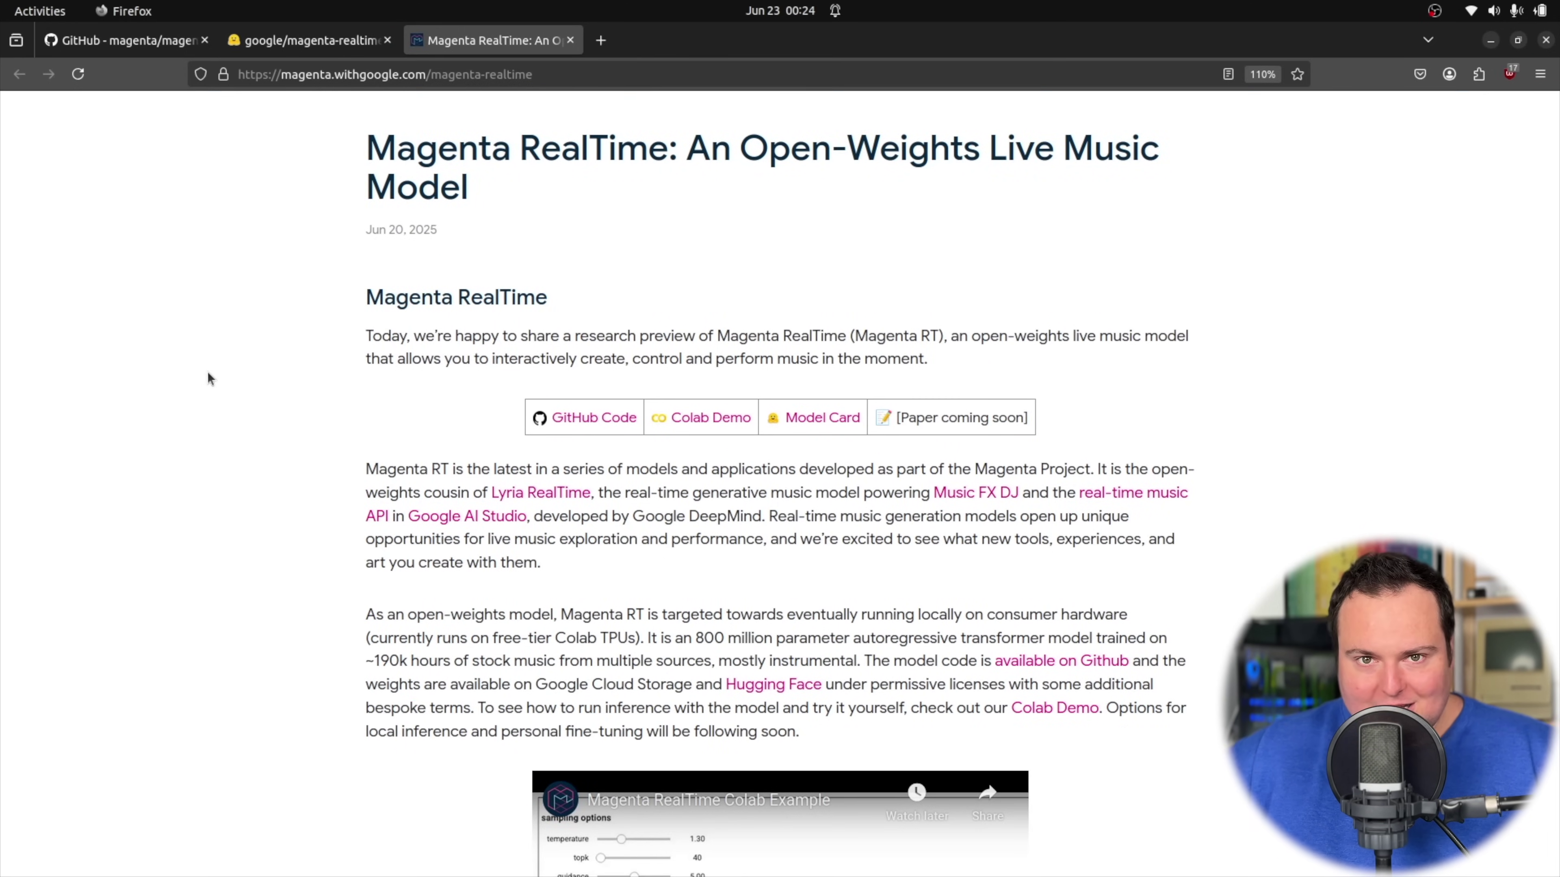
{"action": "scroll", "coordinate": [207, 371], "scroll_direction": "down", "scroll_amount": 5}
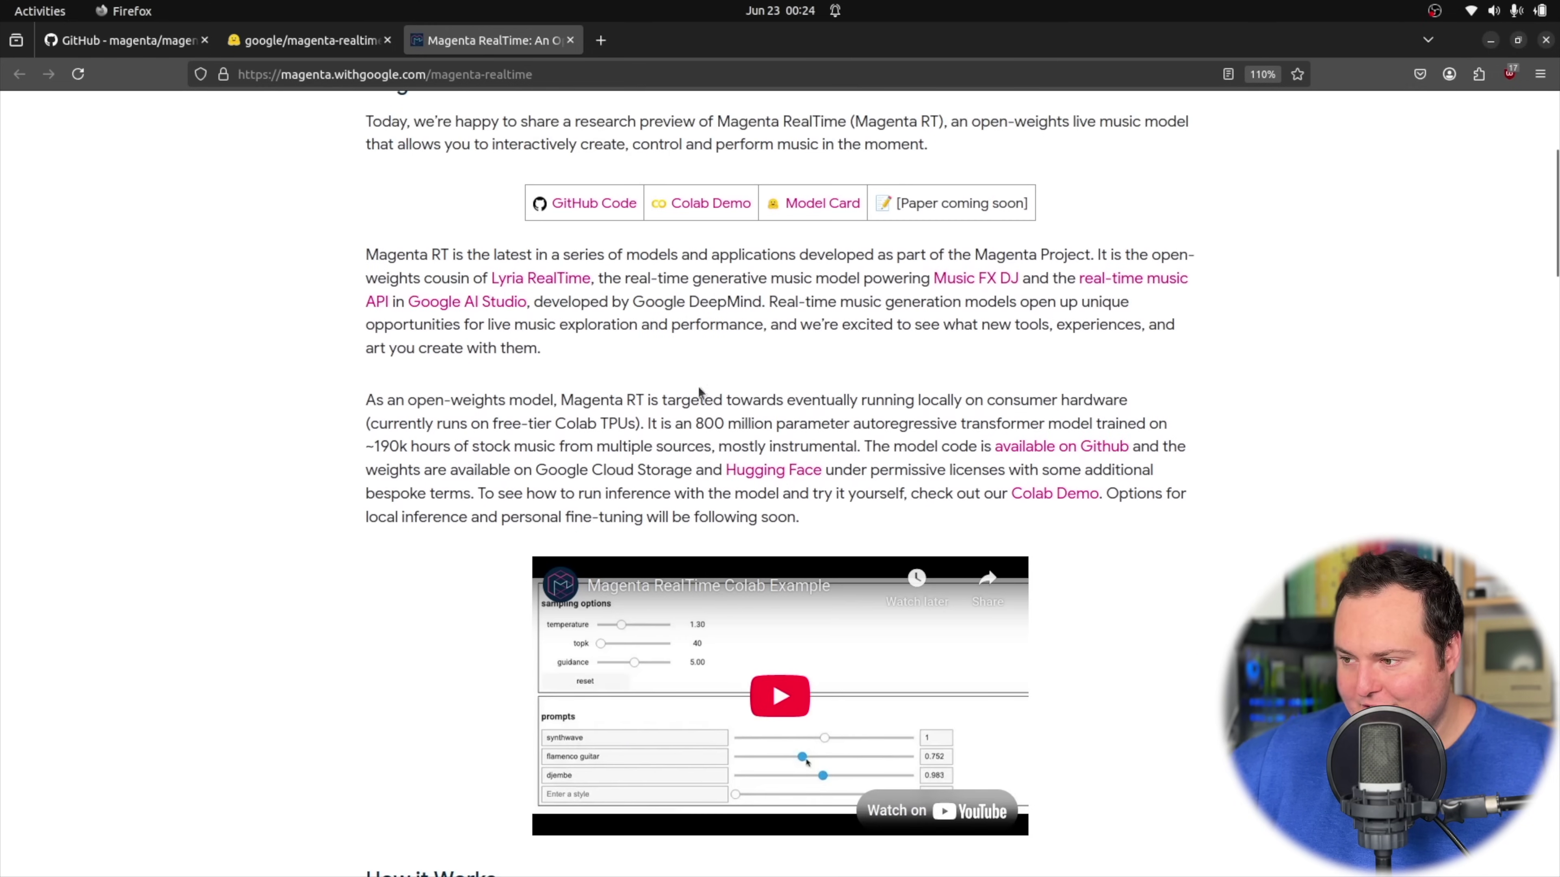
{"action": "left_click_drag", "start_coordinate": [658, 423], "coordinate": [985, 423]}
{"action": "left_click", "coordinate": [1112, 399]}
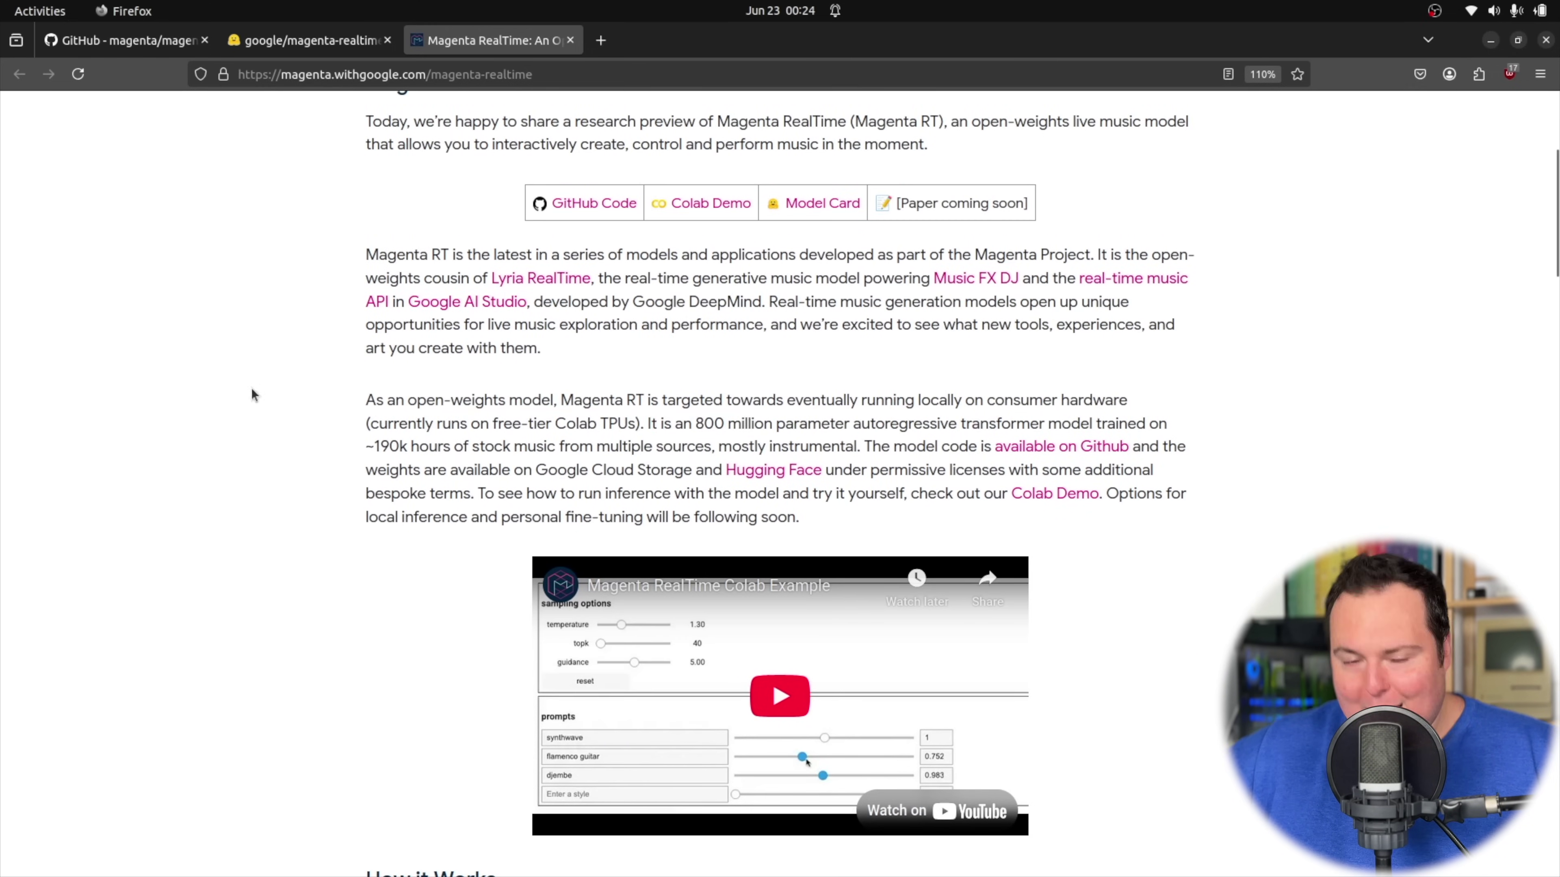
- Examine the How it Works diagram of previous music, text embeddings and prediction in the blog post
{"action": "scroll", "coordinate": [243, 383], "scroll_direction": "down", "scroll_amount": 3}
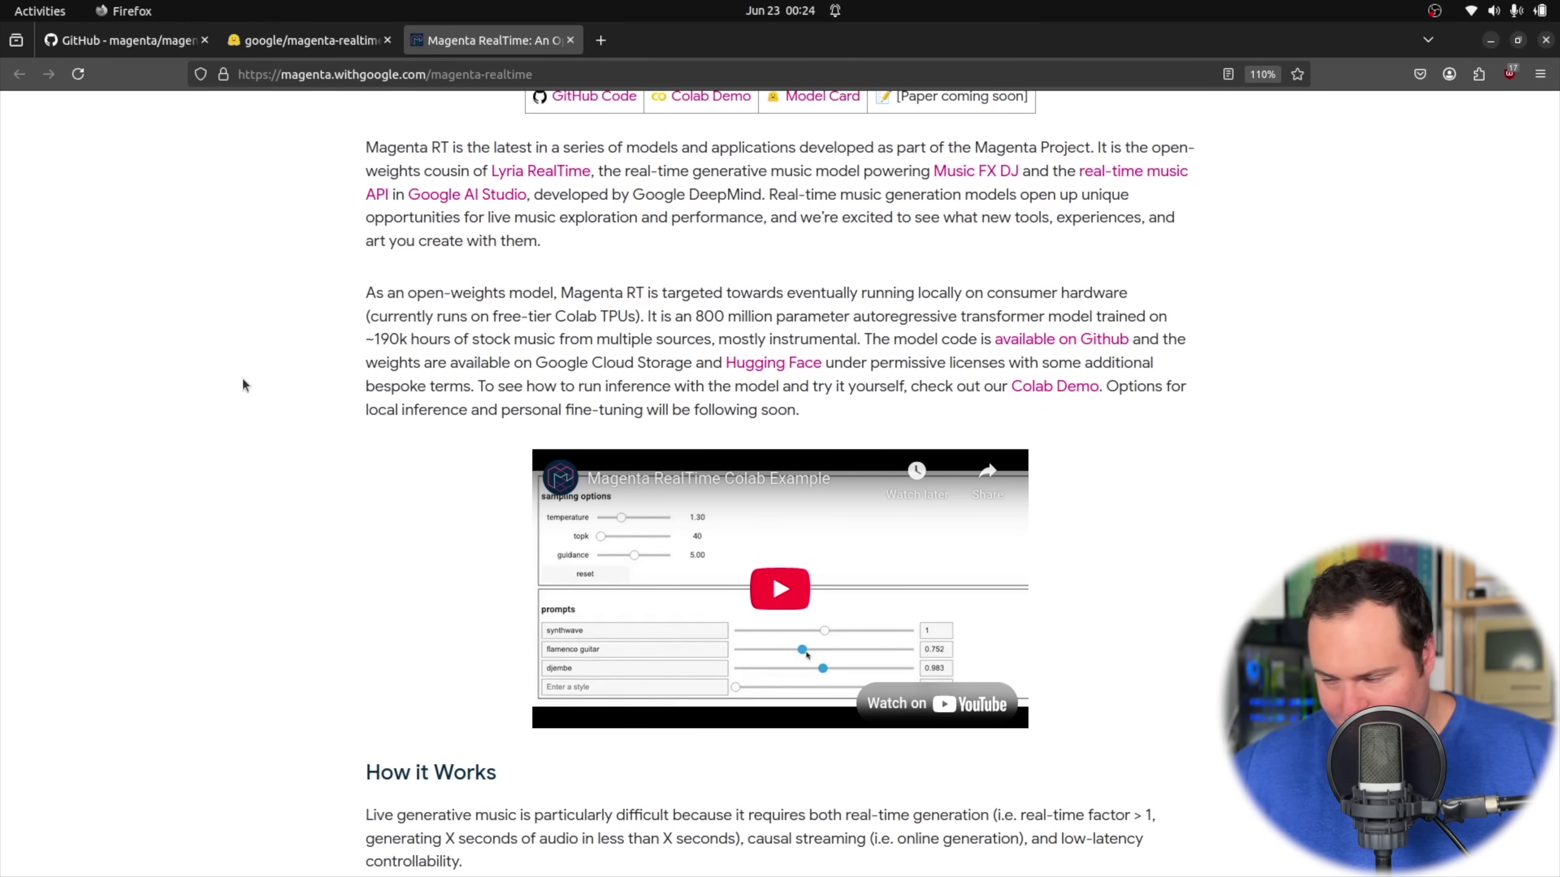
{"action": "scroll", "coordinate": [244, 385], "scroll_direction": "down", "scroll_amount": 5}
{"action": "scroll", "coordinate": [243, 377], "scroll_direction": "down", "scroll_amount": 3}
{"action": "scroll", "coordinate": [471, 658], "scroll_direction": "down", "scroll_amount": 3}
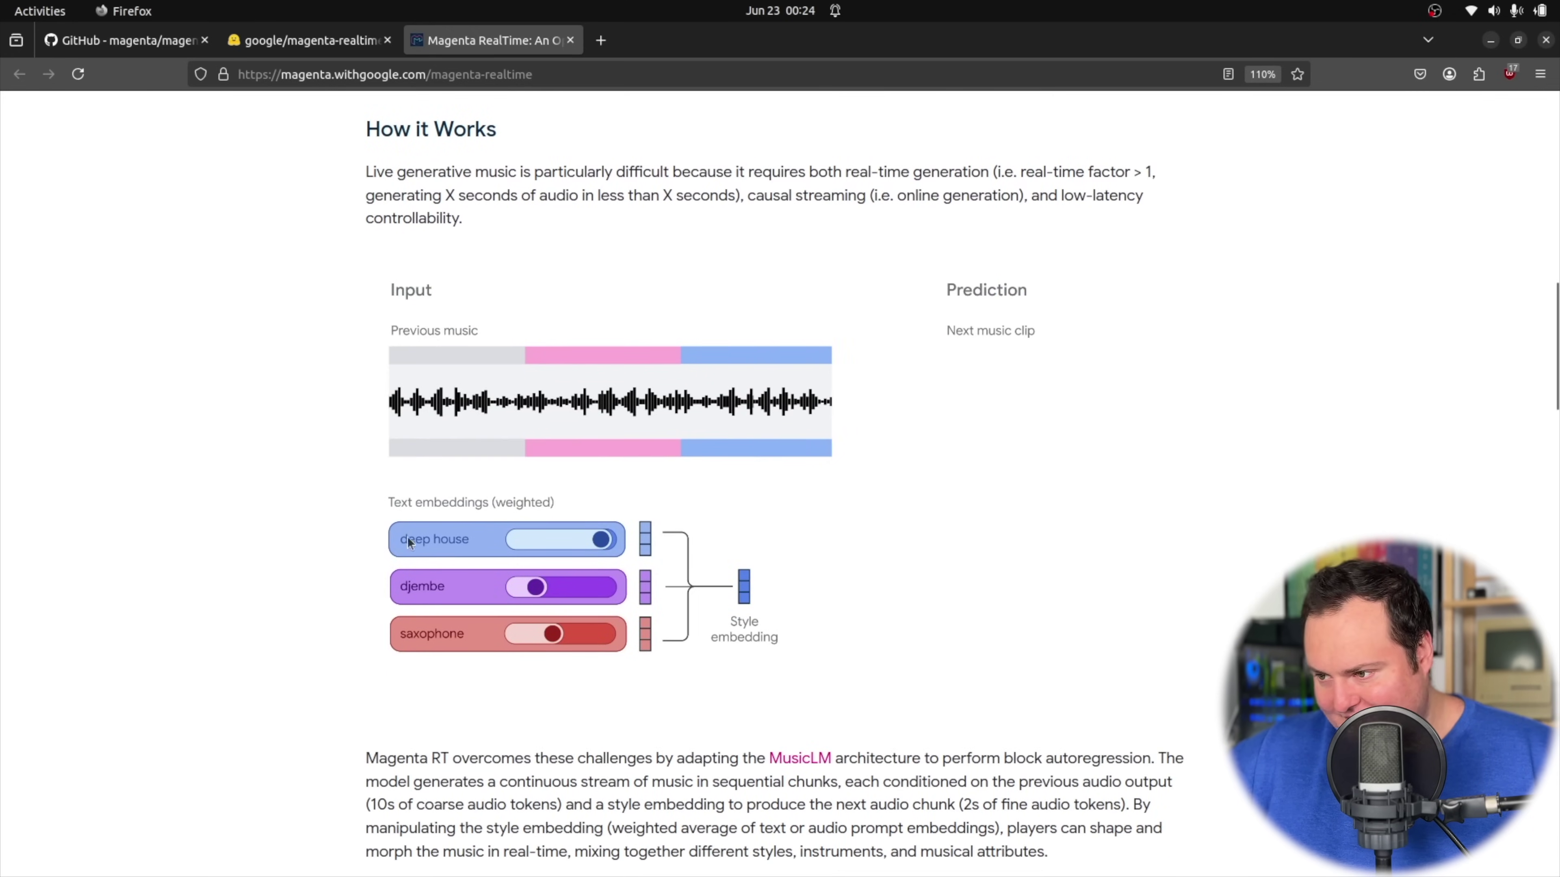
- Open the google/magenta-realtime model card on Hugging Face and find its System Components section
{"action": "left_click", "coordinate": [289, 39]}
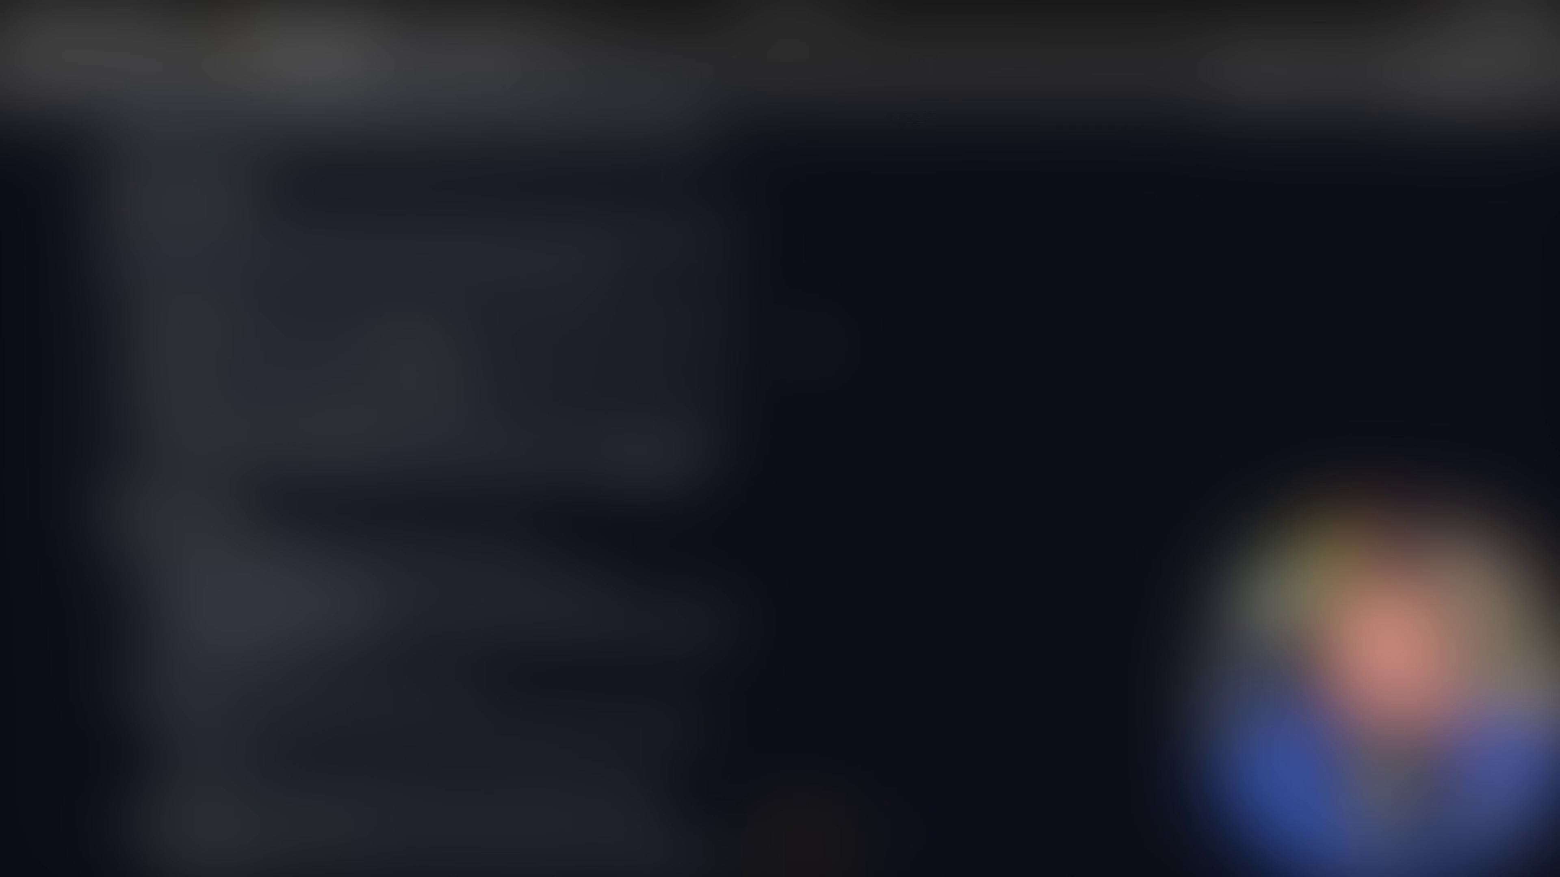
{"action": "scroll", "coordinate": [795, 343], "scroll_direction": "up", "scroll_amount": 18}
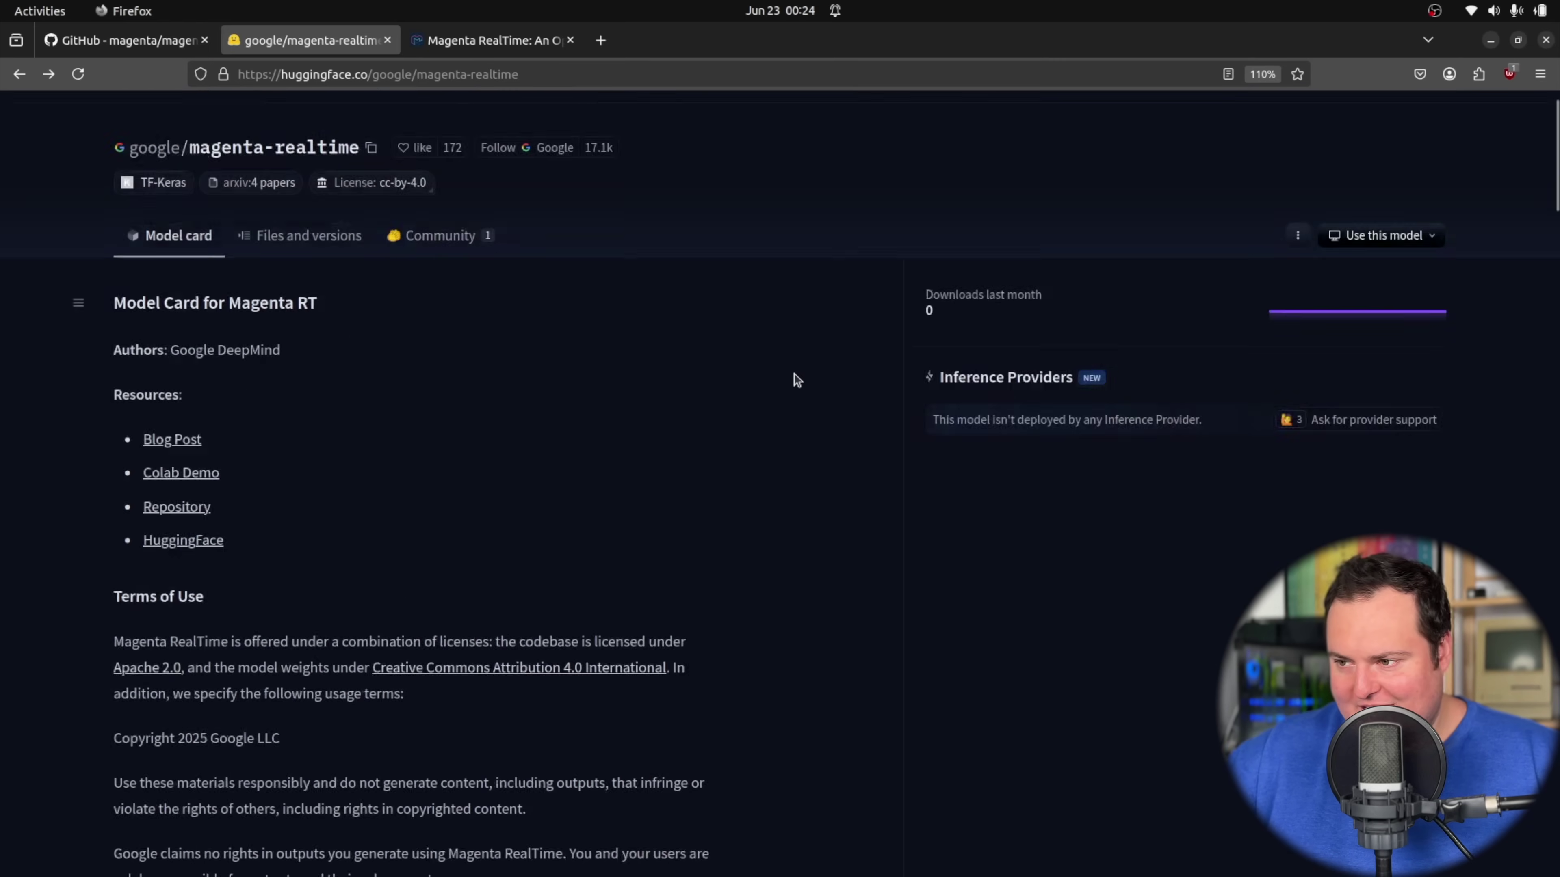
{"action": "scroll", "coordinate": [798, 363], "scroll_direction": "down", "scroll_amount": 10}
{"action": "scroll", "coordinate": [798, 374], "scroll_direction": "down", "scroll_amount": 10}
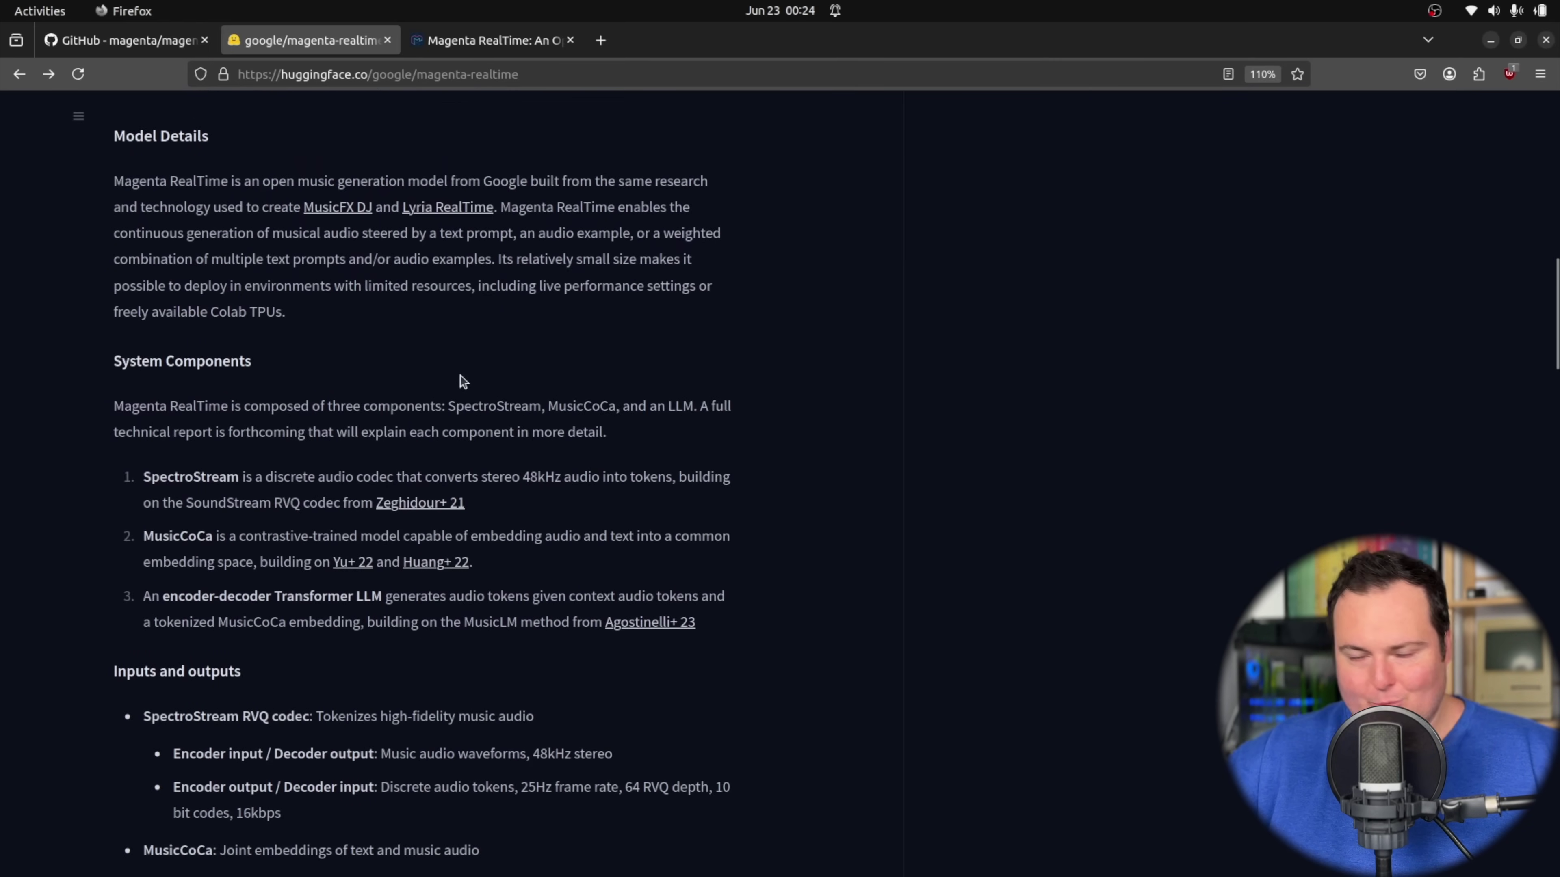
{"action": "scroll", "coordinate": [161, 350], "scroll_direction": "down", "scroll_amount": 2}
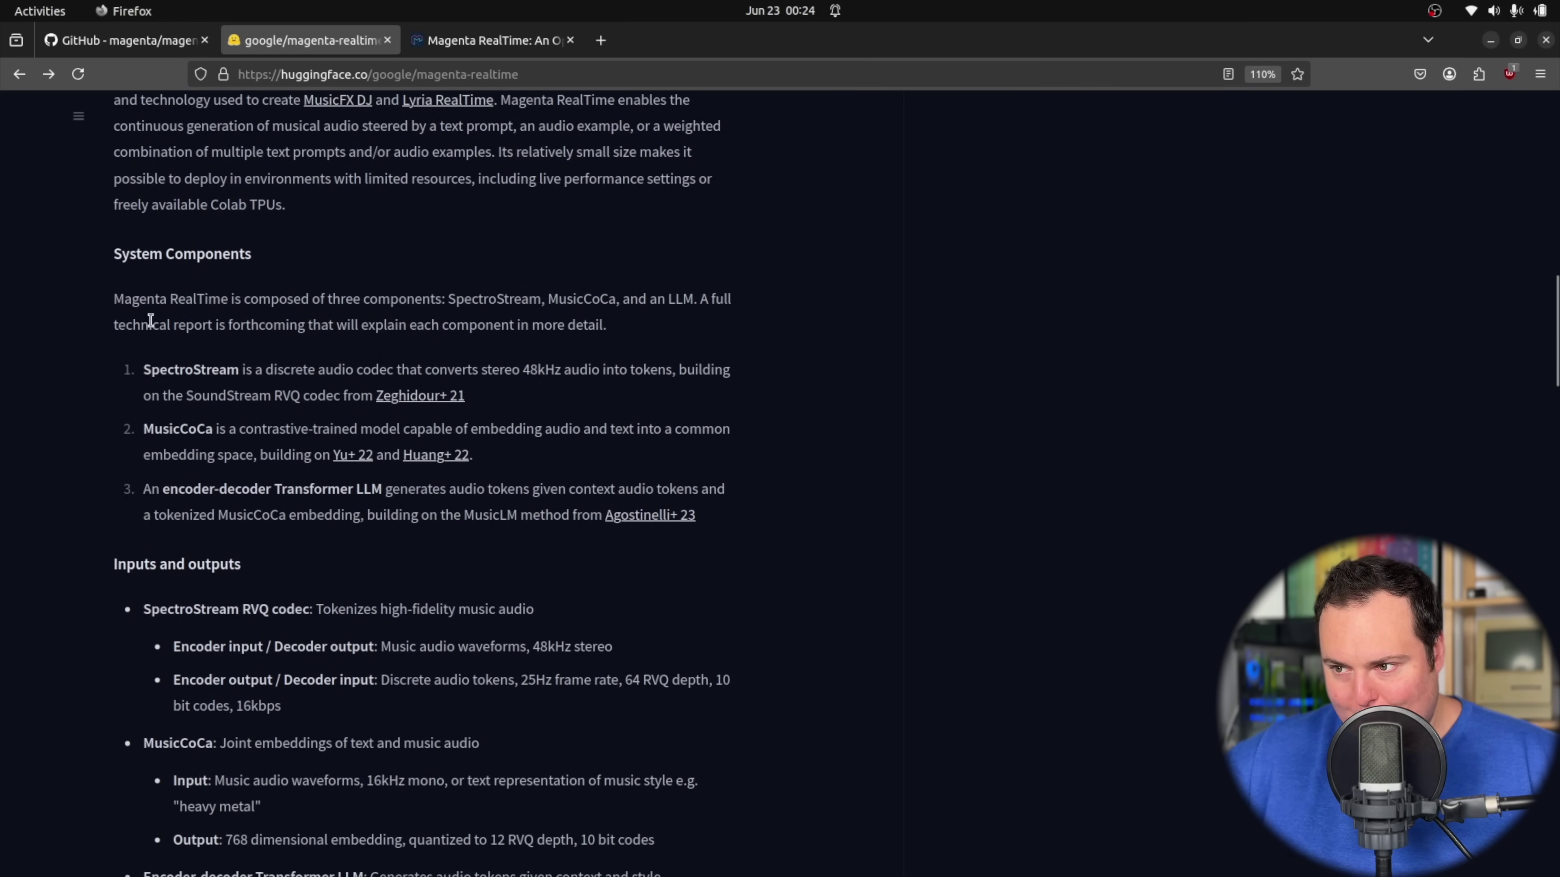
- Read the SpectroStream entry under System Components, highlighting its description of the audio codec
{"action": "left_click_drag", "start_coordinate": [149, 371], "coordinate": [662, 354]}
{"action": "left_click", "coordinate": [670, 350]}
{"action": "left_click_drag", "start_coordinate": [210, 397], "coordinate": [396, 389]}
{"action": "left_click", "coordinate": [463, 375]}
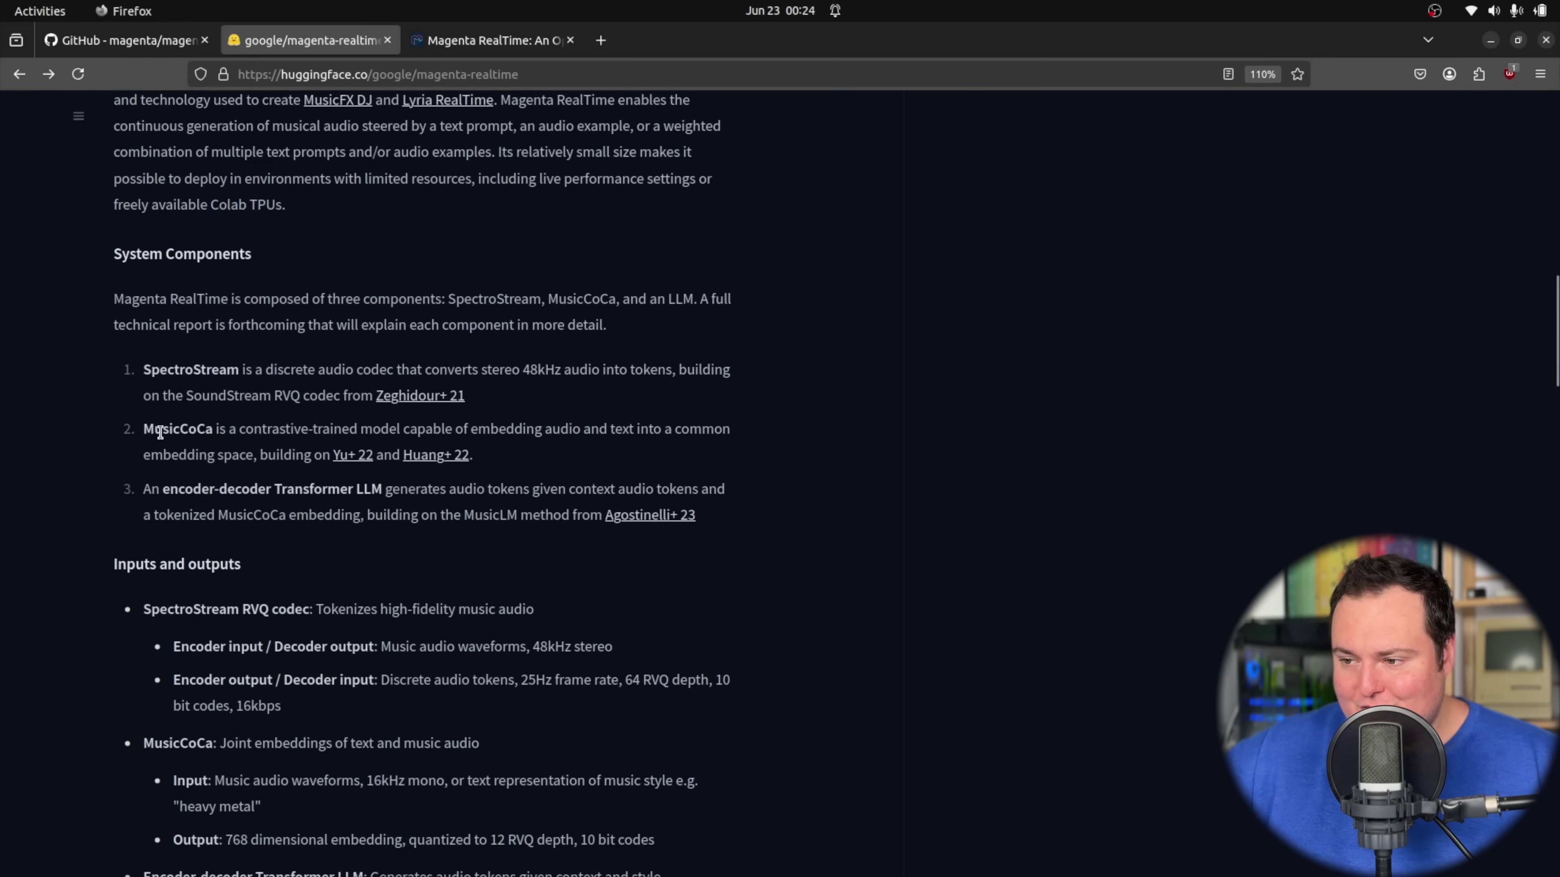
- Read the MusicCoCa entry under System Components, highlighting its name and its description of the embedding model
{"action": "left_click_drag", "start_coordinate": [156, 433], "coordinate": [223, 435]}
{"action": "left_click", "coordinate": [258, 431]}
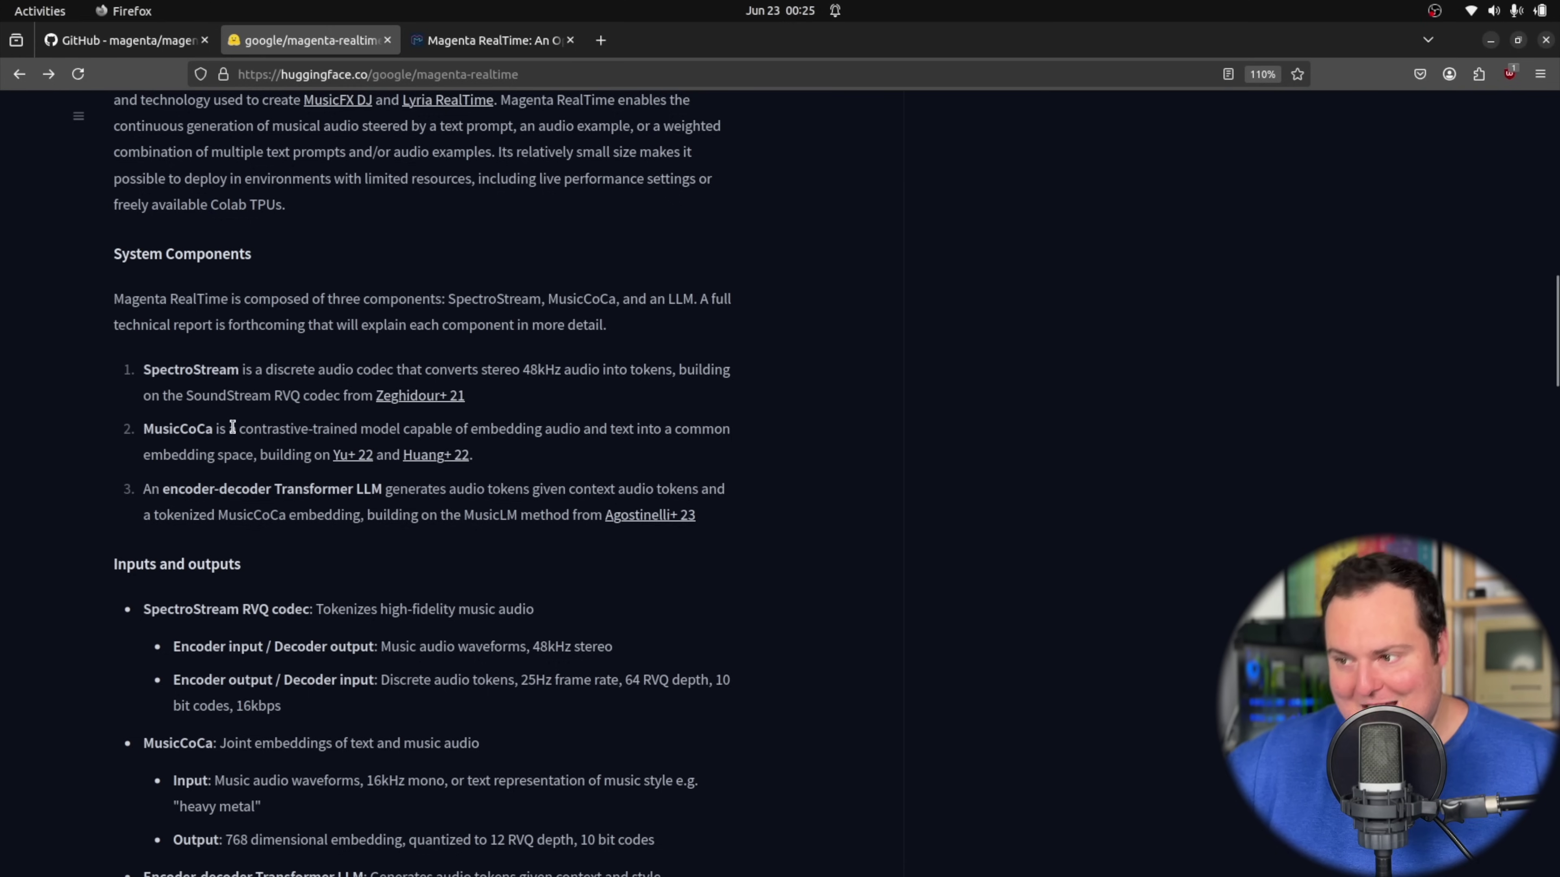
{"action": "left_click_drag", "start_coordinate": [230, 430], "coordinate": [725, 433]}
{"action": "left_click_drag", "start_coordinate": [171, 454], "coordinate": [466, 457]}
{"action": "left_click", "coordinate": [526, 462]}
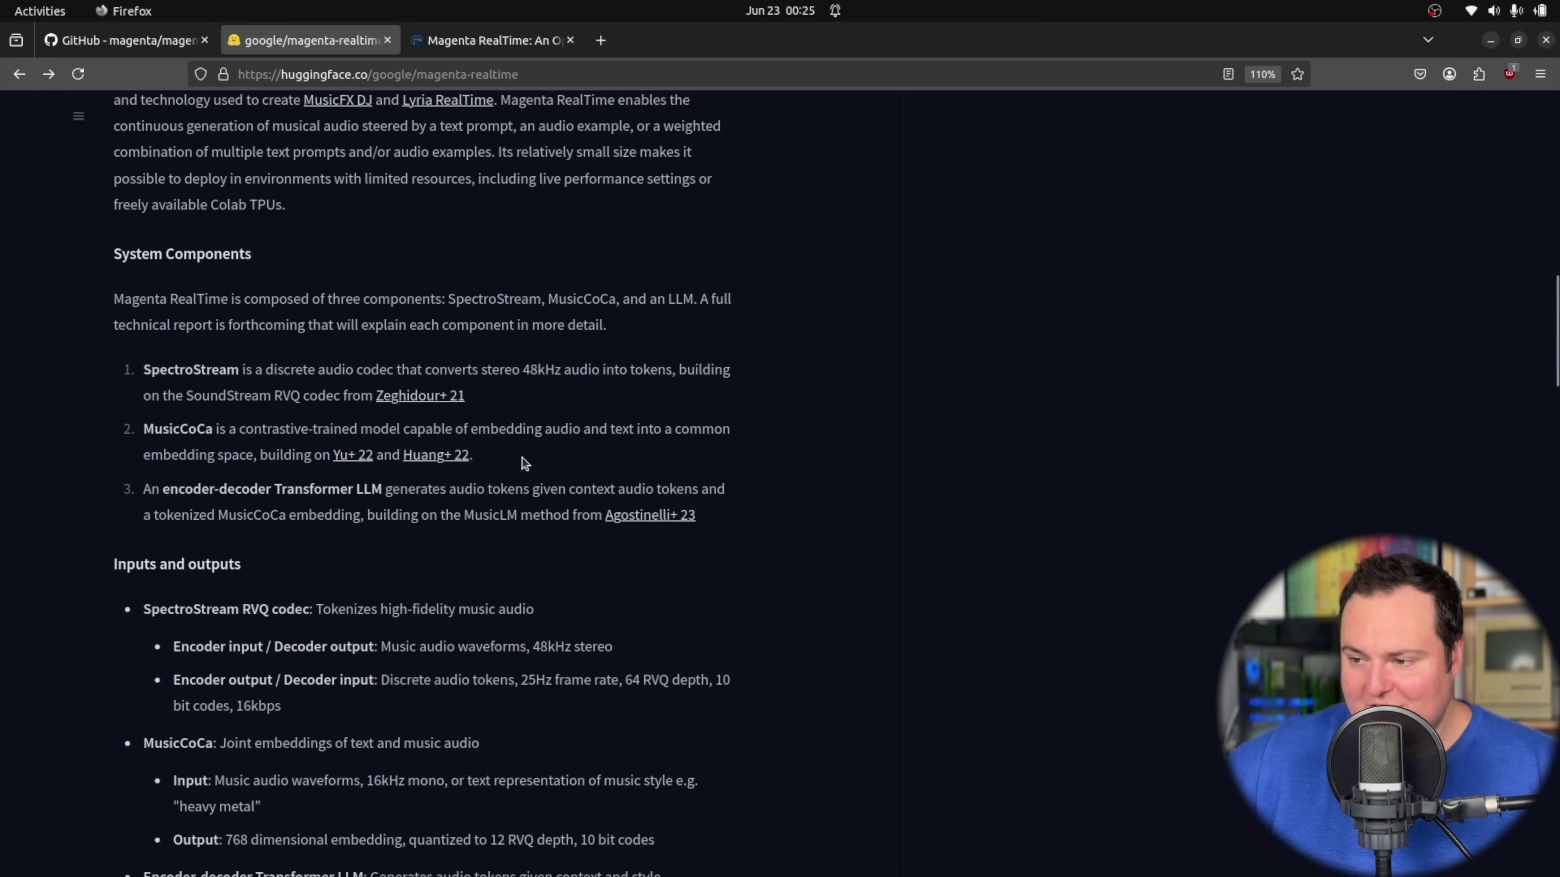
- Highlight the encoder-decoder Transformer LLM entry under System Components and return to the Magenta RealTime blog post
{"action": "left_click_drag", "start_coordinate": [144, 489], "coordinate": [743, 490]}
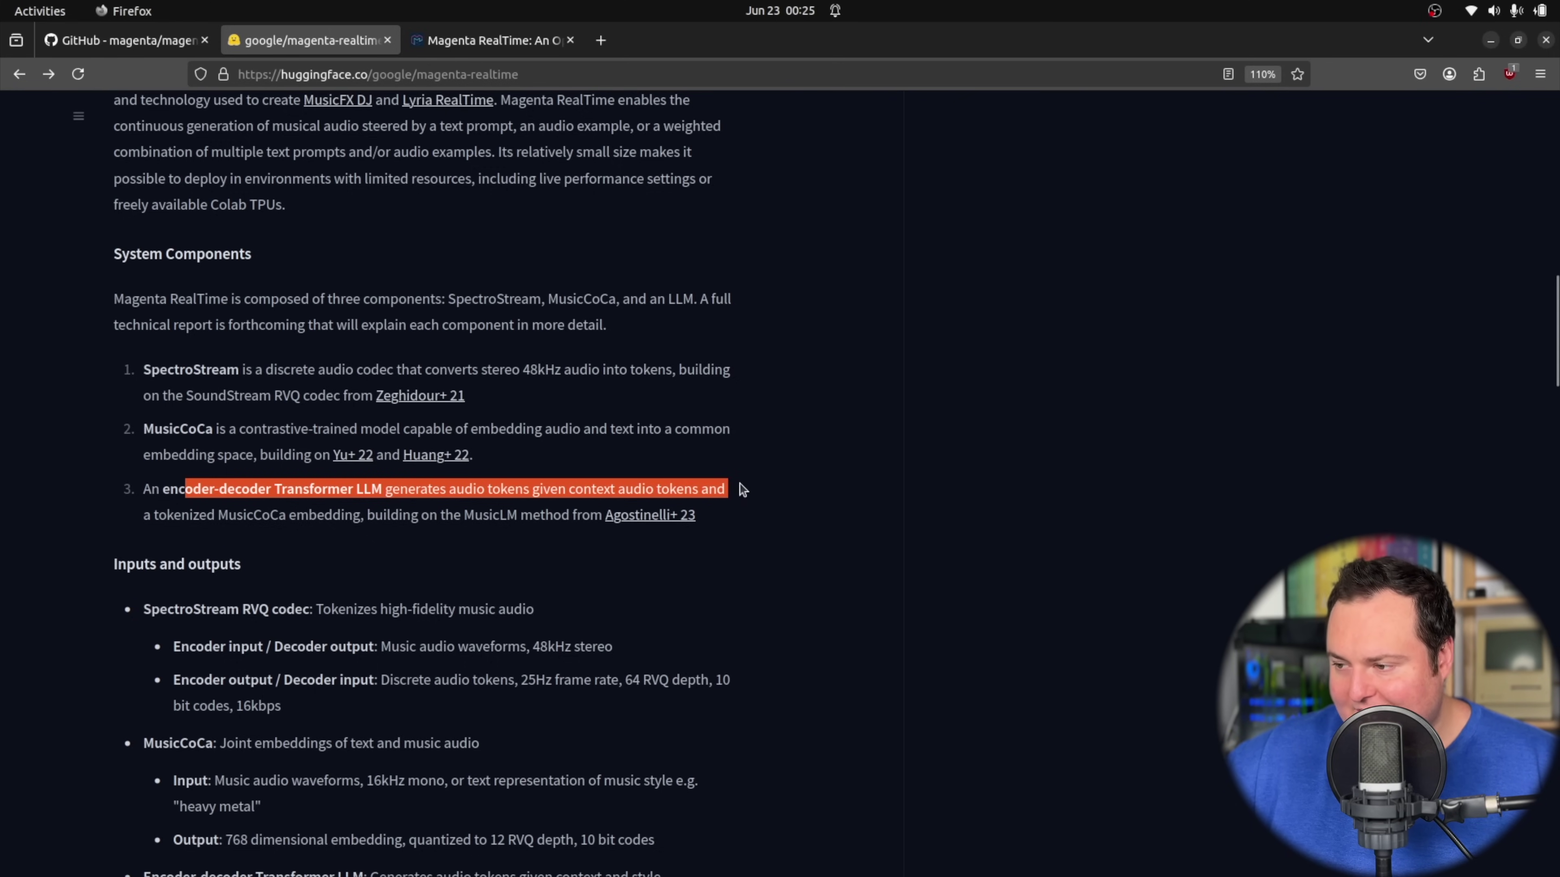
{"action": "left_click_drag", "start_coordinate": [167, 516], "coordinate": [586, 556]}
{"action": "left_click", "coordinate": [585, 556]}
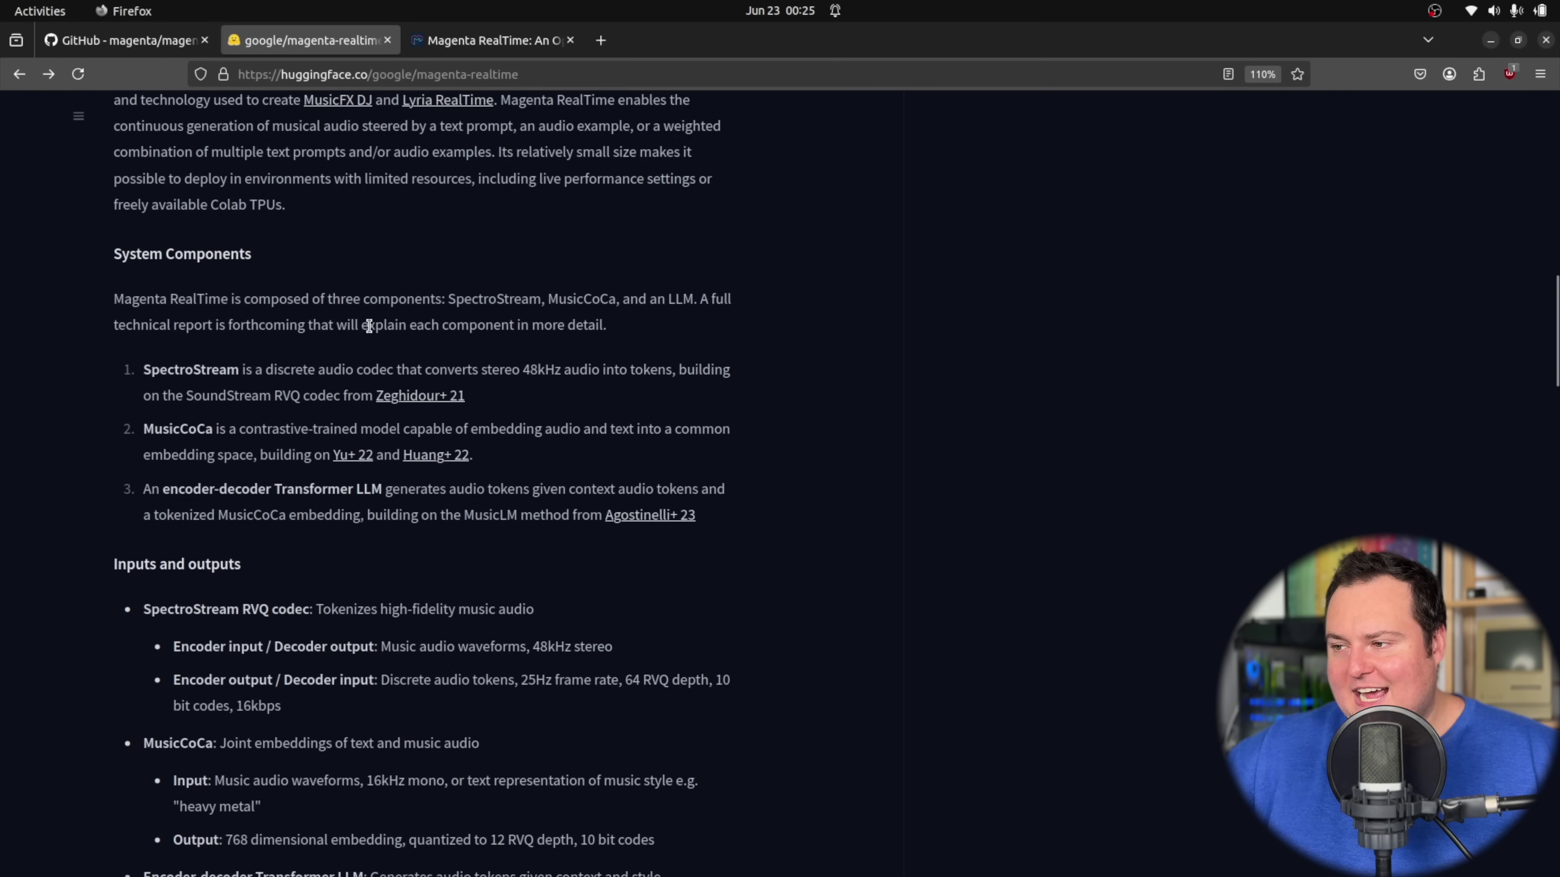
{"action": "left_click", "coordinate": [482, 40]}
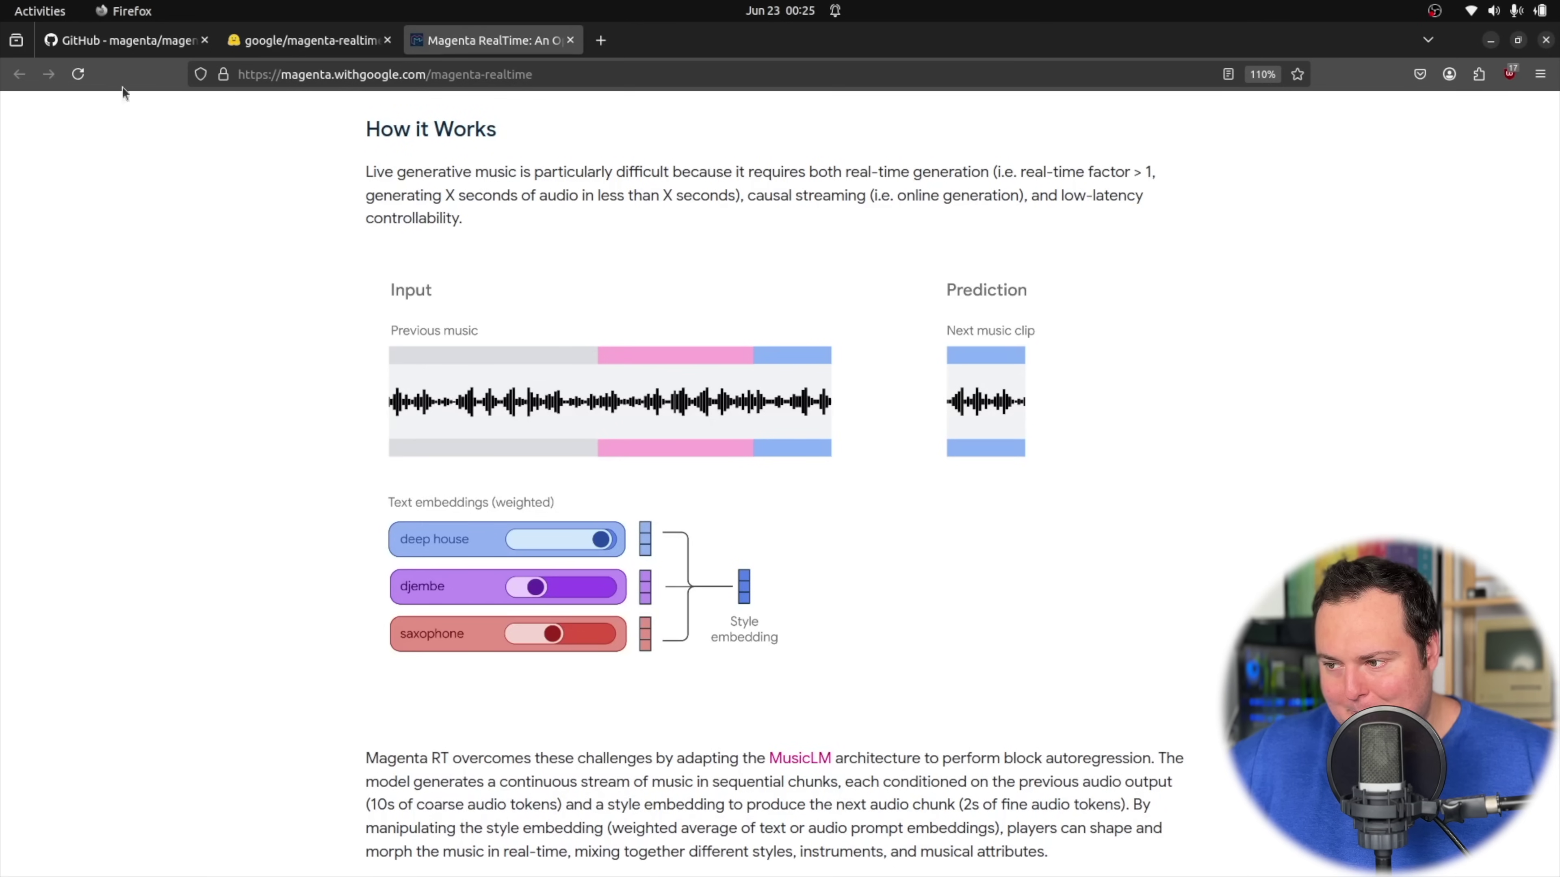
- Read the open-weights paragraph of the blog post, highlighting the free-tier Colab TPU note and the sentences on trying the model and local inference
{"action": "scroll", "coordinate": [288, 378], "scroll_direction": "down", "scroll_amount": 10}
{"action": "scroll", "coordinate": [295, 425], "scroll_direction": "up", "scroll_amount": 5}
{"action": "scroll", "coordinate": [295, 424], "scroll_direction": "up", "scroll_amount": 10}
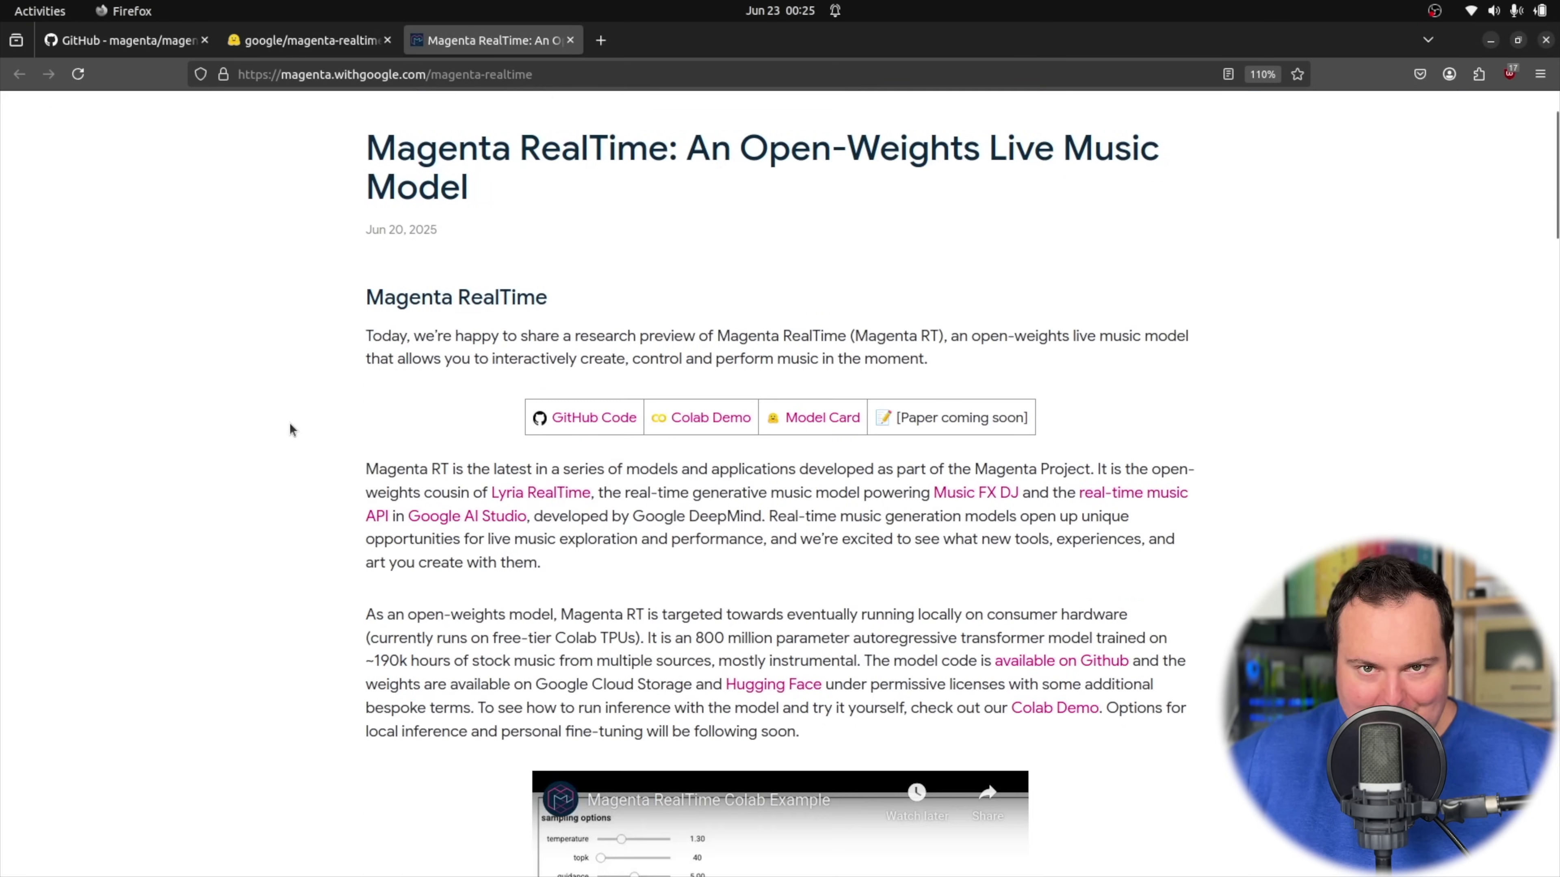
{"action": "scroll", "coordinate": [346, 407], "scroll_direction": "down", "scroll_amount": 3}
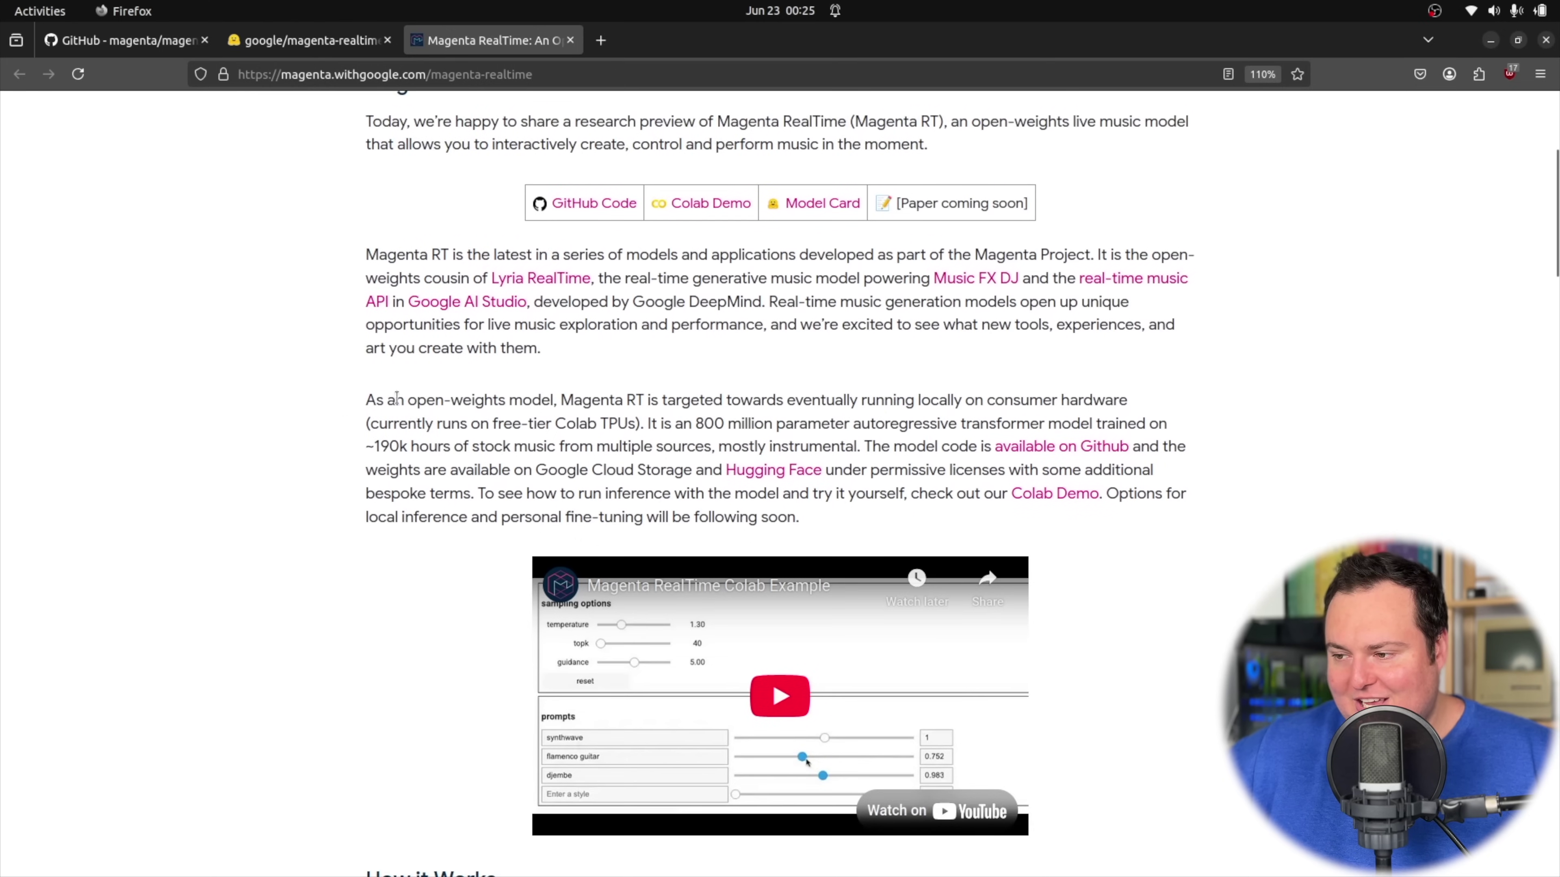
{"action": "left_click_drag", "start_coordinate": [410, 423], "coordinate": [642, 426]}
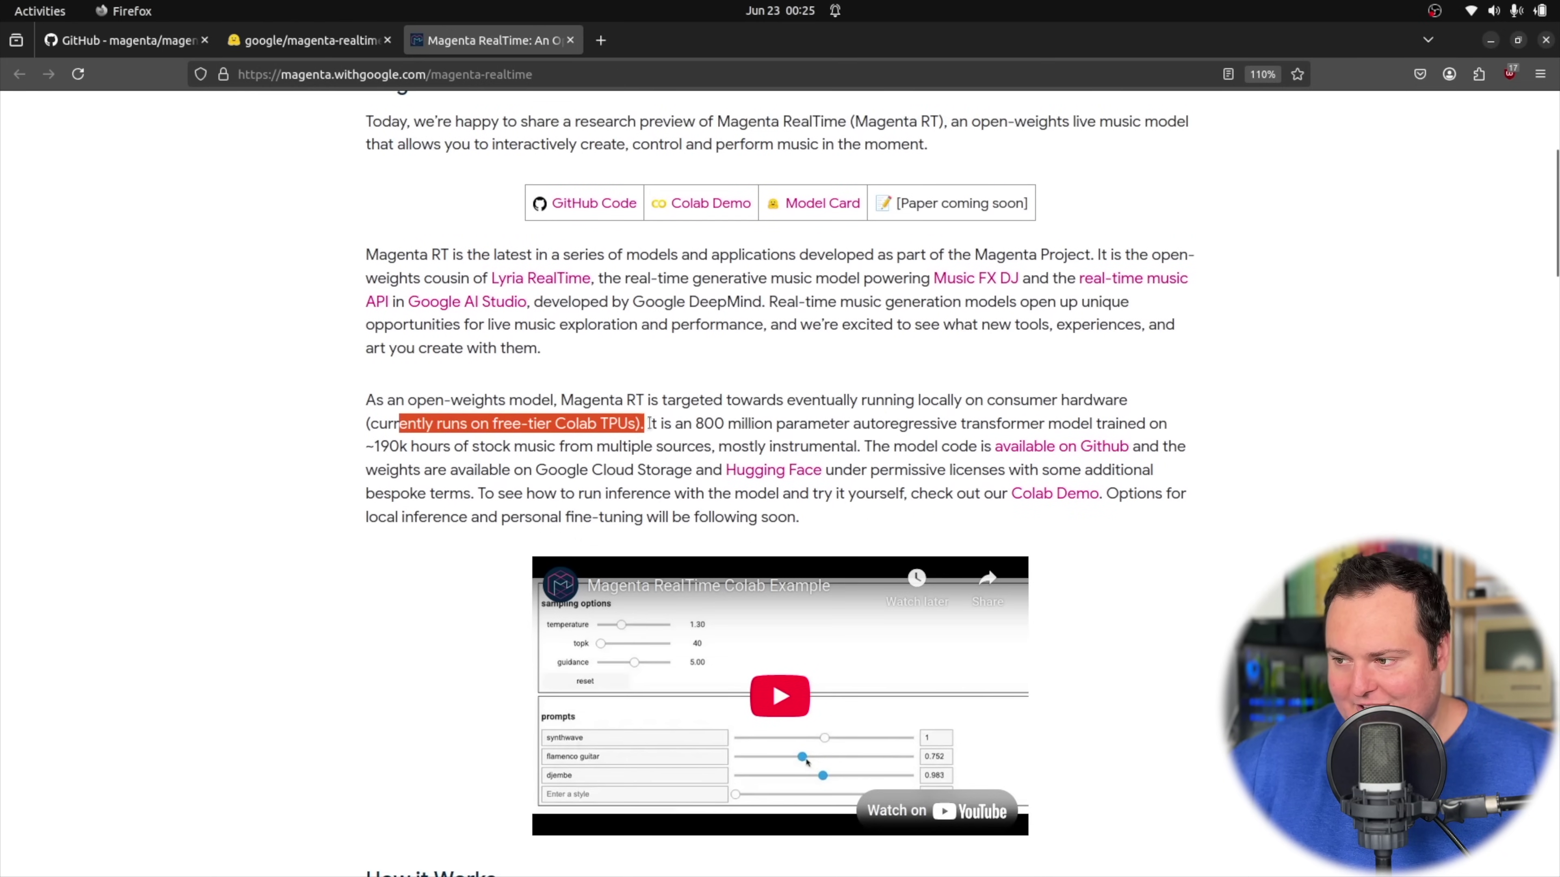
{"action": "left_click", "coordinate": [655, 419]}
{"action": "left_click_drag", "start_coordinate": [839, 532], "coordinate": [389, 499]}
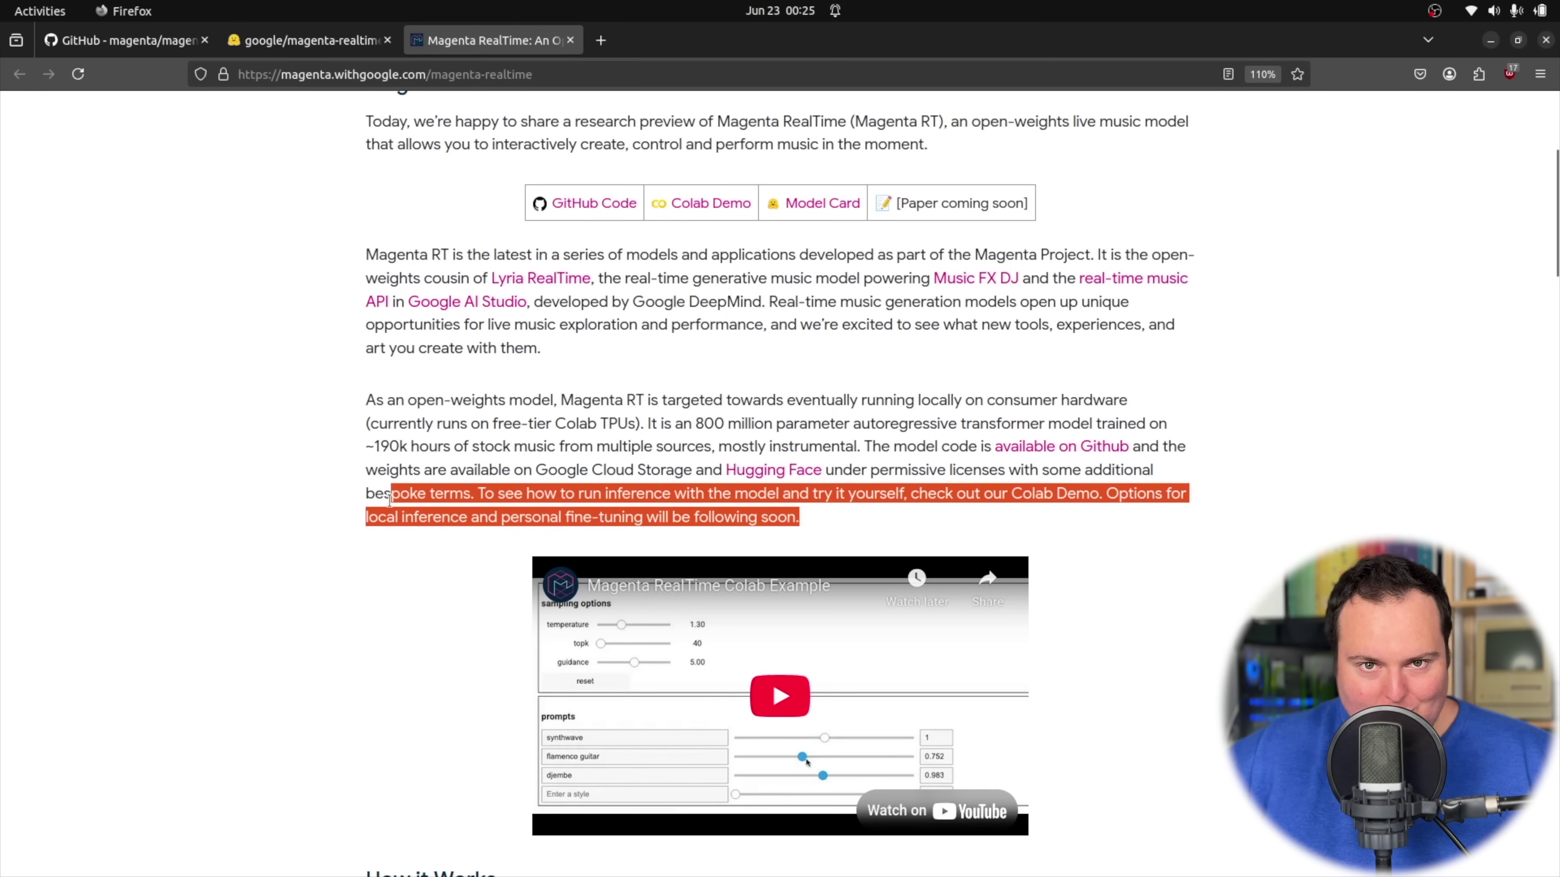
{"action": "left_click", "coordinate": [336, 491]}
{"action": "scroll", "coordinate": [337, 482], "scroll_direction": "up", "scroll_amount": 5}
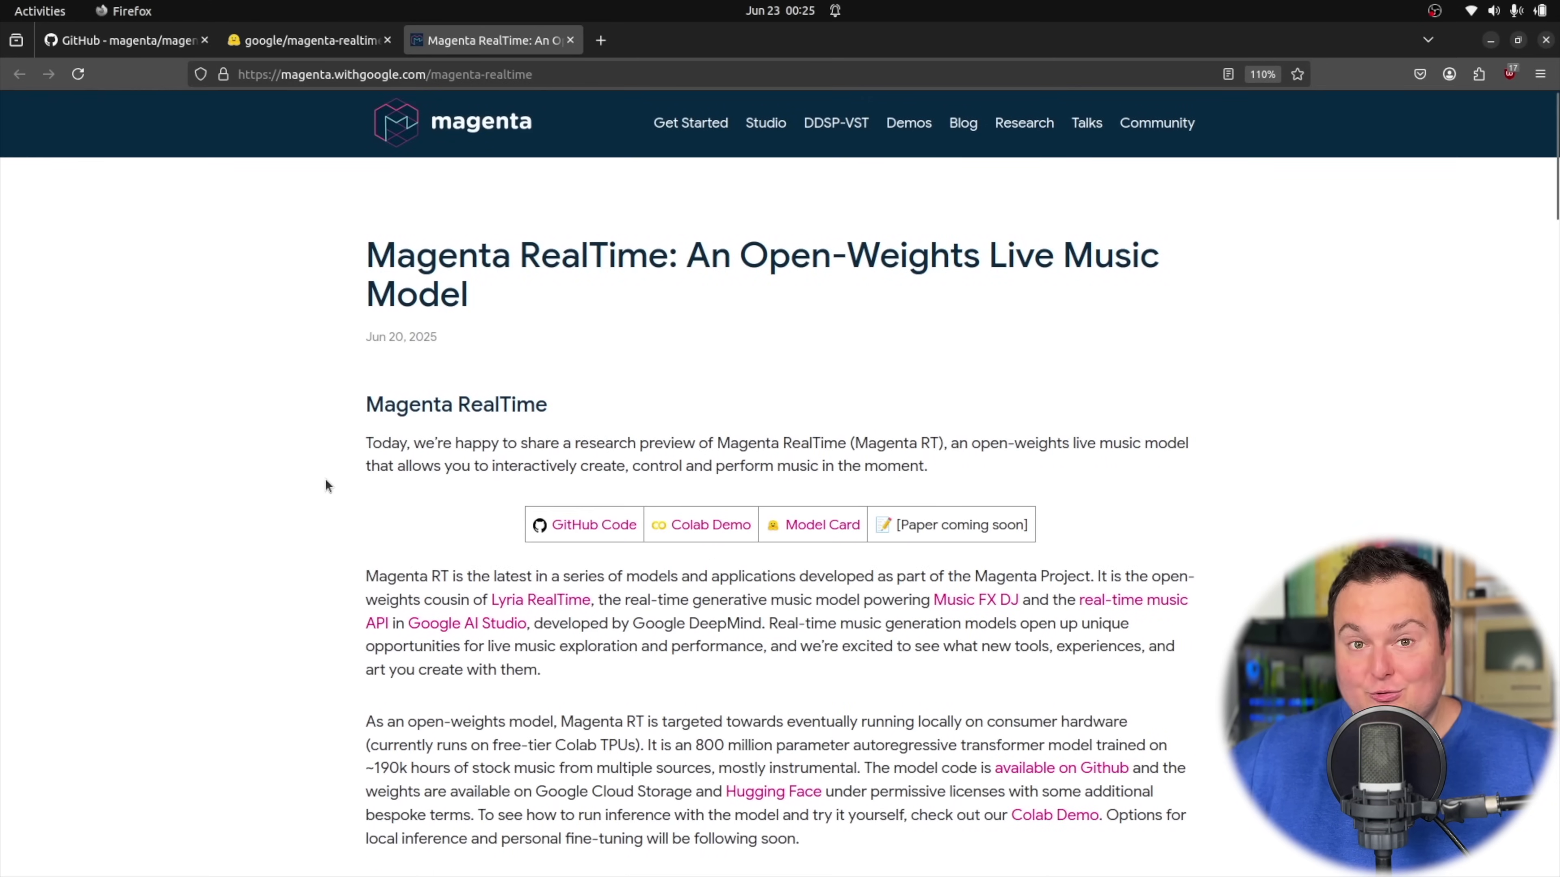
- Read the Vocals entry under Known Limitations, highlighting the passages on vocalizations, generating actual words and the risk of explicit lyrical content
{"action": "scroll", "coordinate": [344, 442], "scroll_direction": "down", "scroll_amount": 15}
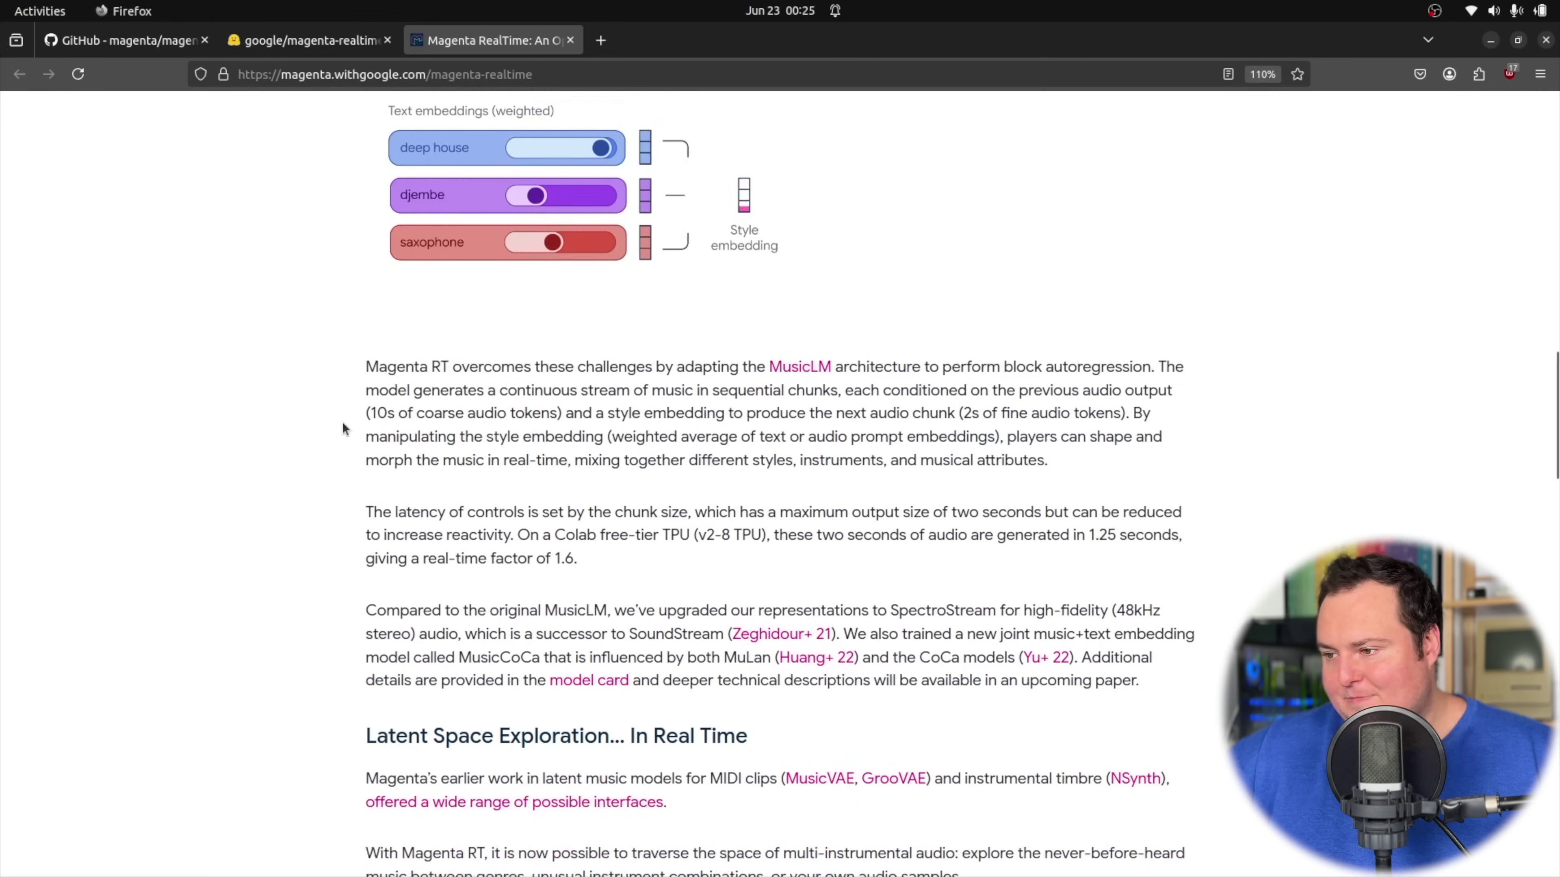
{"action": "scroll", "coordinate": [374, 346], "scroll_direction": "down", "scroll_amount": 12}
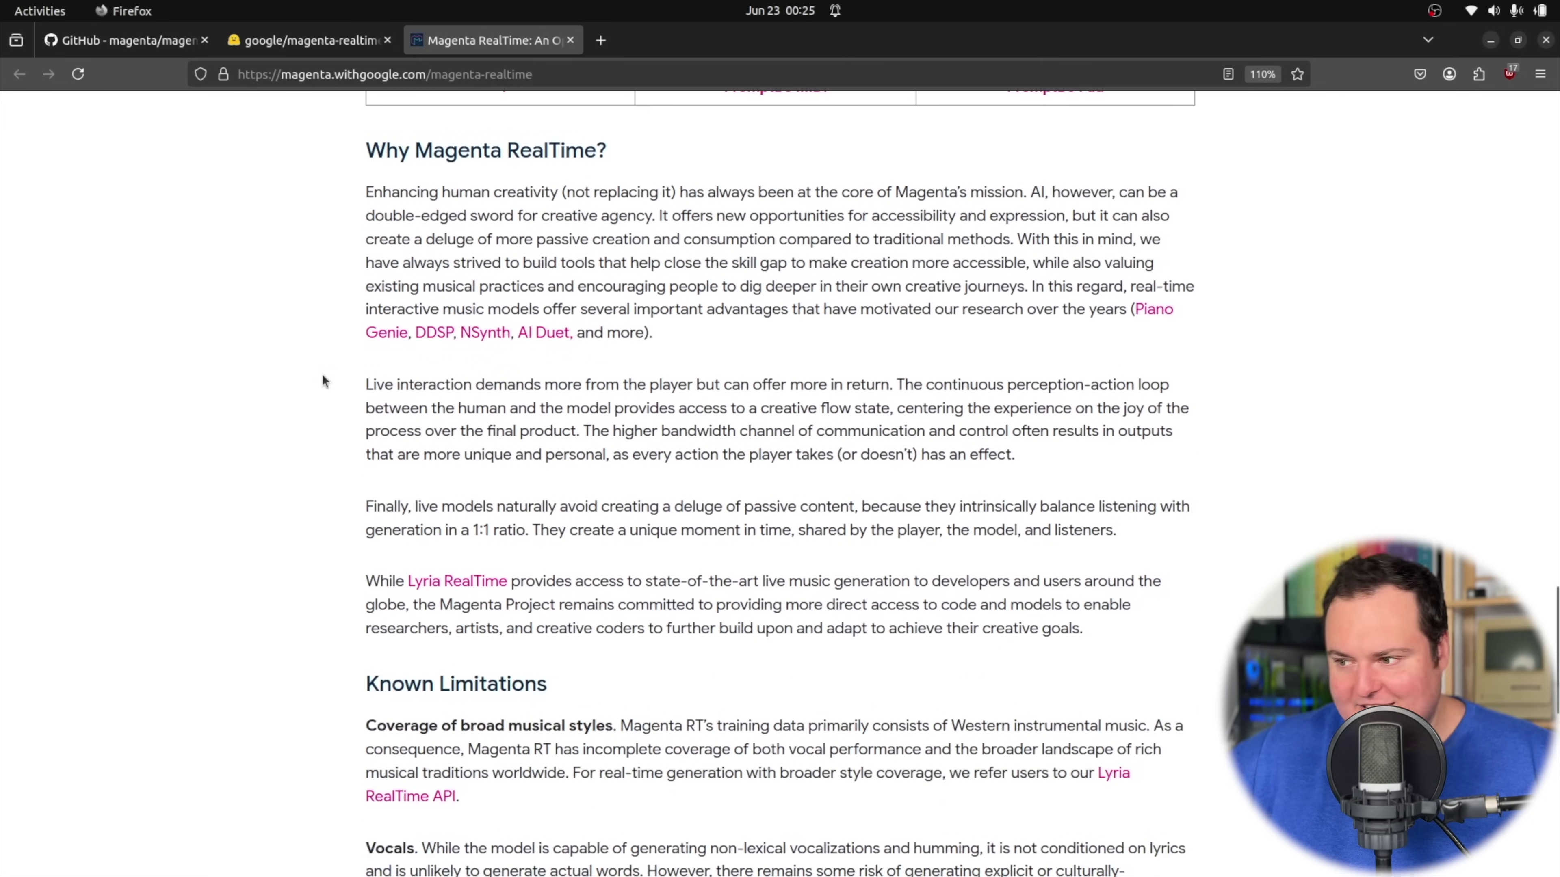
{"action": "scroll", "coordinate": [324, 374], "scroll_direction": "down", "scroll_amount": 7}
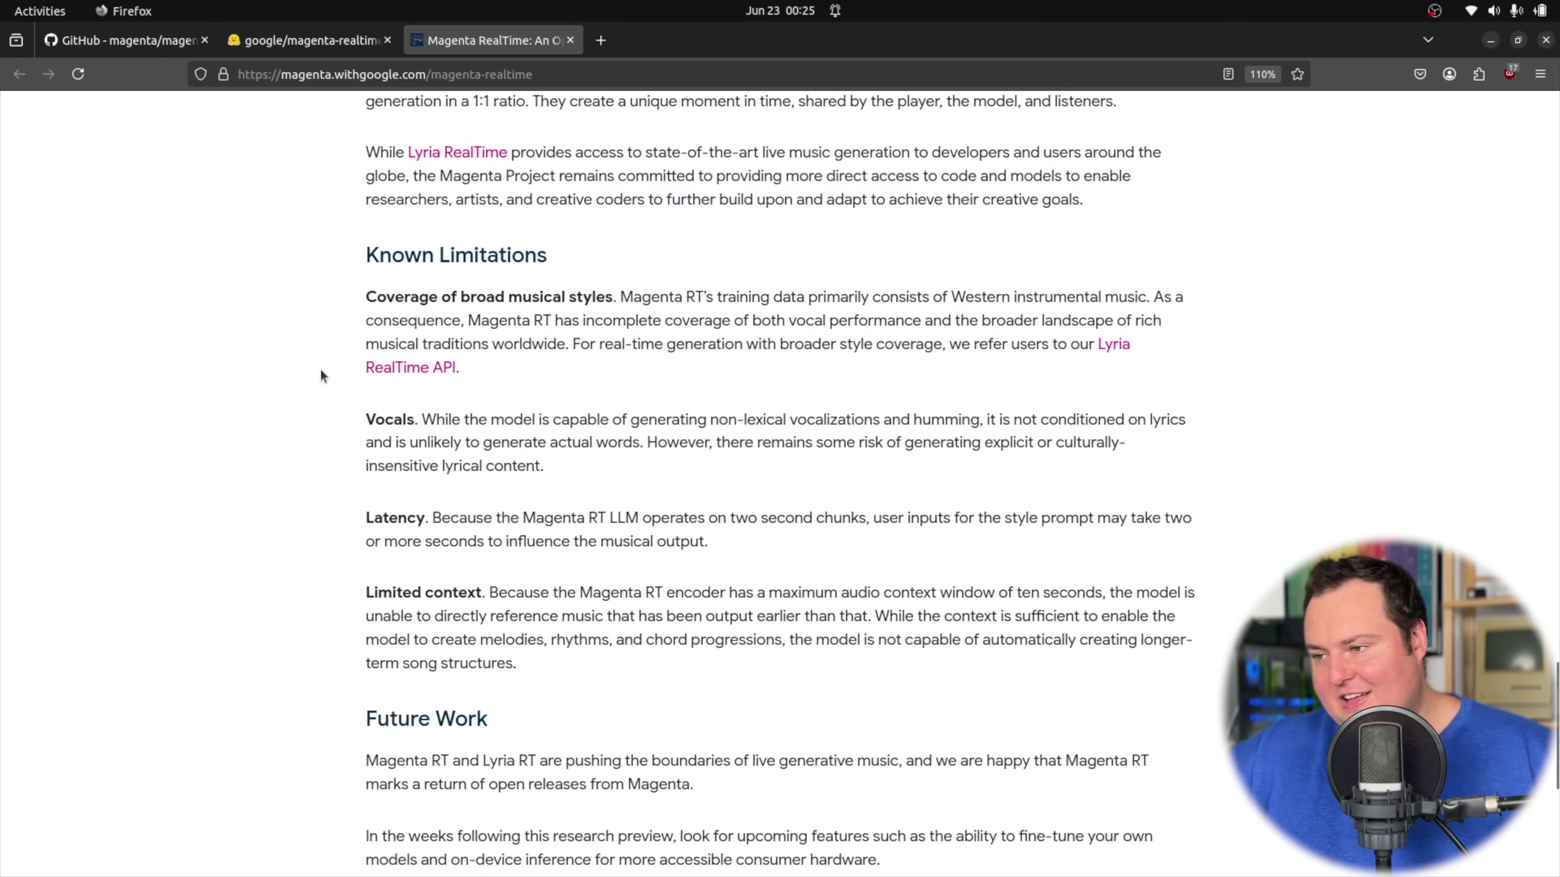
{"action": "scroll", "coordinate": [279, 321], "scroll_direction": "down", "scroll_amount": 3}
{"action": "scroll", "coordinate": [278, 321], "scroll_direction": "up", "scroll_amount": 3}
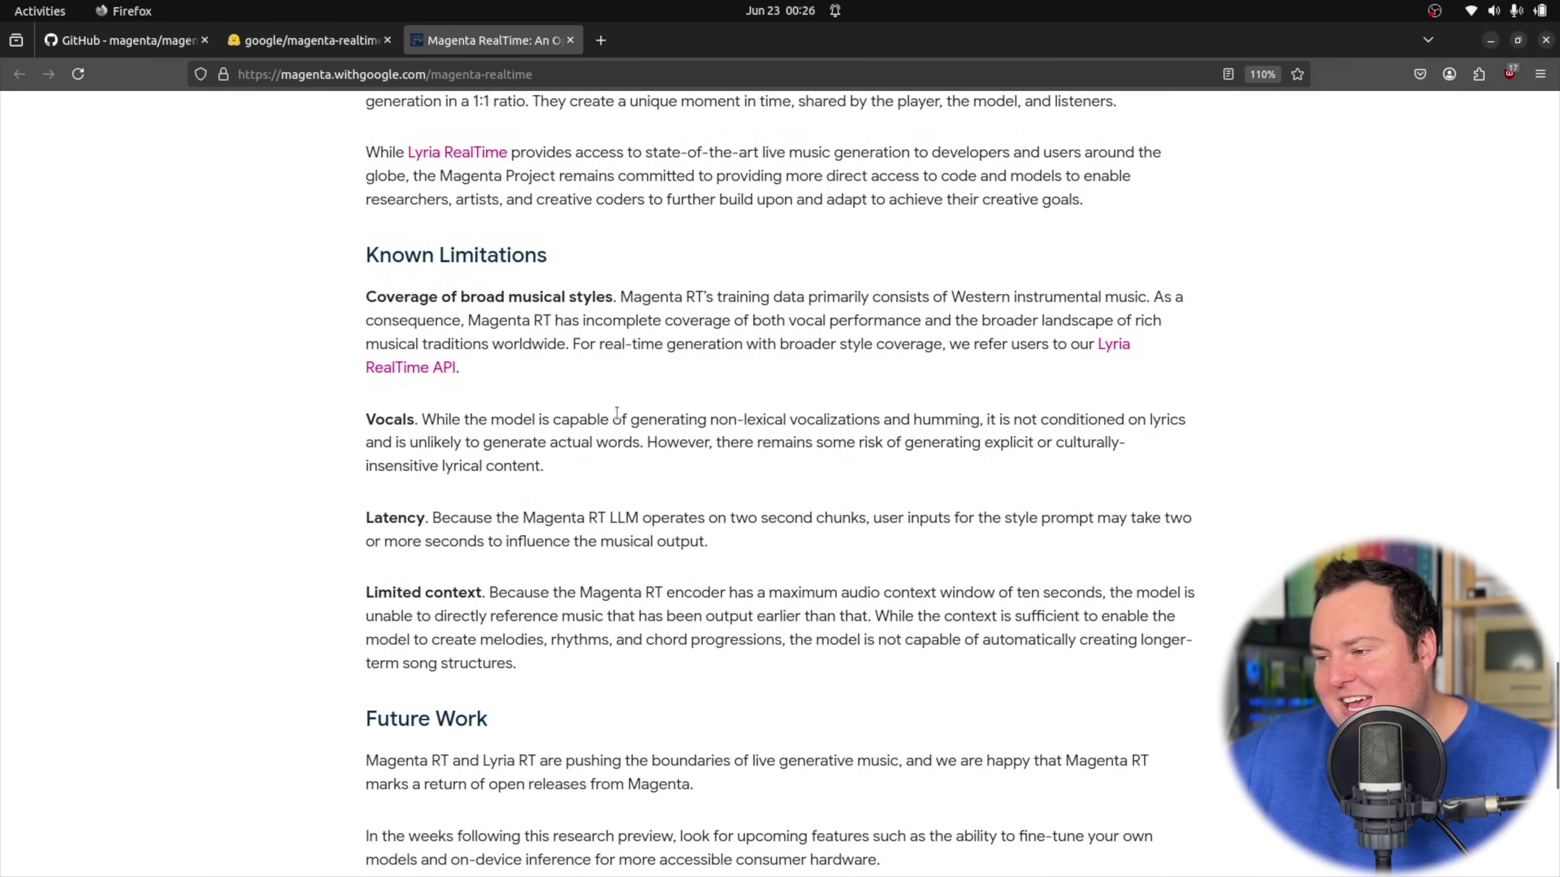
{"action": "left_click_drag", "start_coordinate": [614, 415], "coordinate": [959, 411]}
{"action": "left_click", "coordinate": [1023, 410]}
{"action": "left_click_drag", "start_coordinate": [1079, 420], "coordinate": [1043, 419]}
{"action": "left_click_drag", "start_coordinate": [466, 443], "coordinate": [581, 442]}
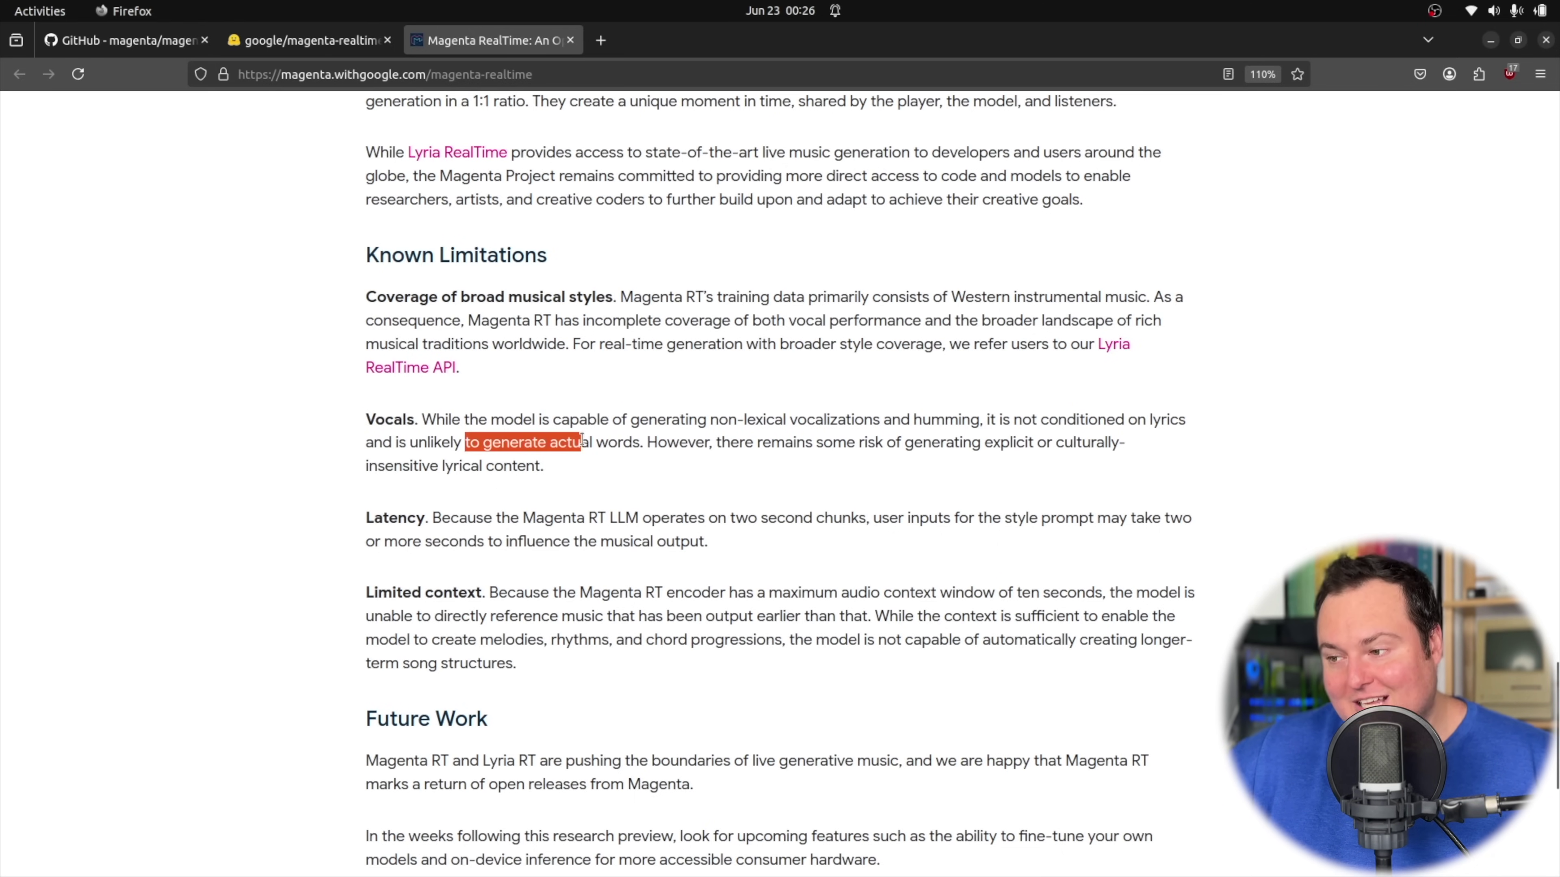
{"action": "left_click", "coordinate": [592, 469]}
{"action": "left_click_drag", "start_coordinate": [713, 443], "coordinate": [1069, 476]}
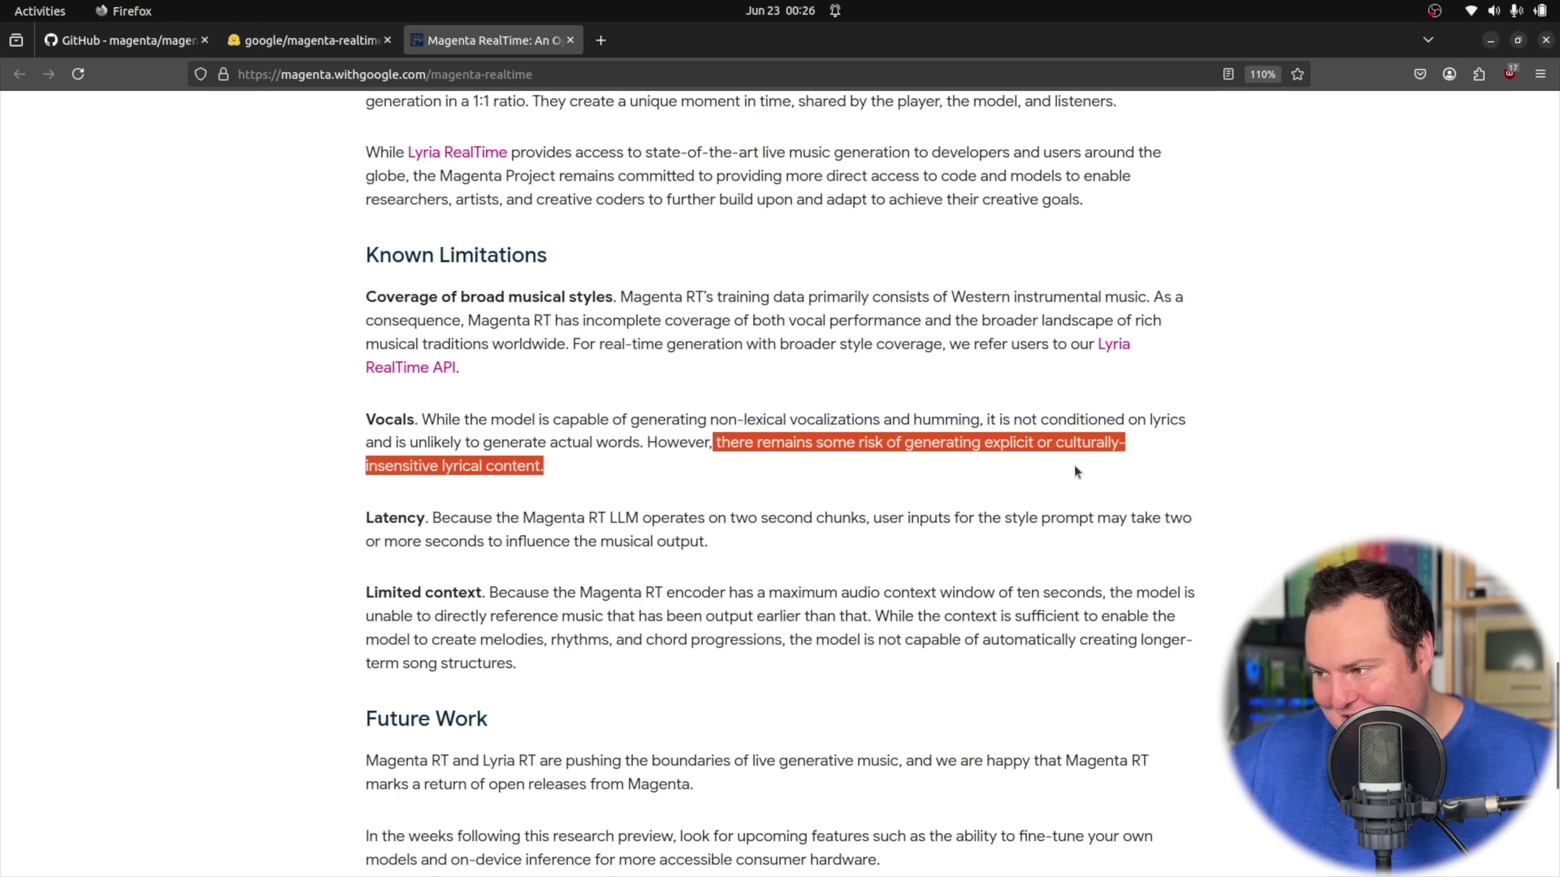
{"action": "left_click", "coordinate": [769, 476]}
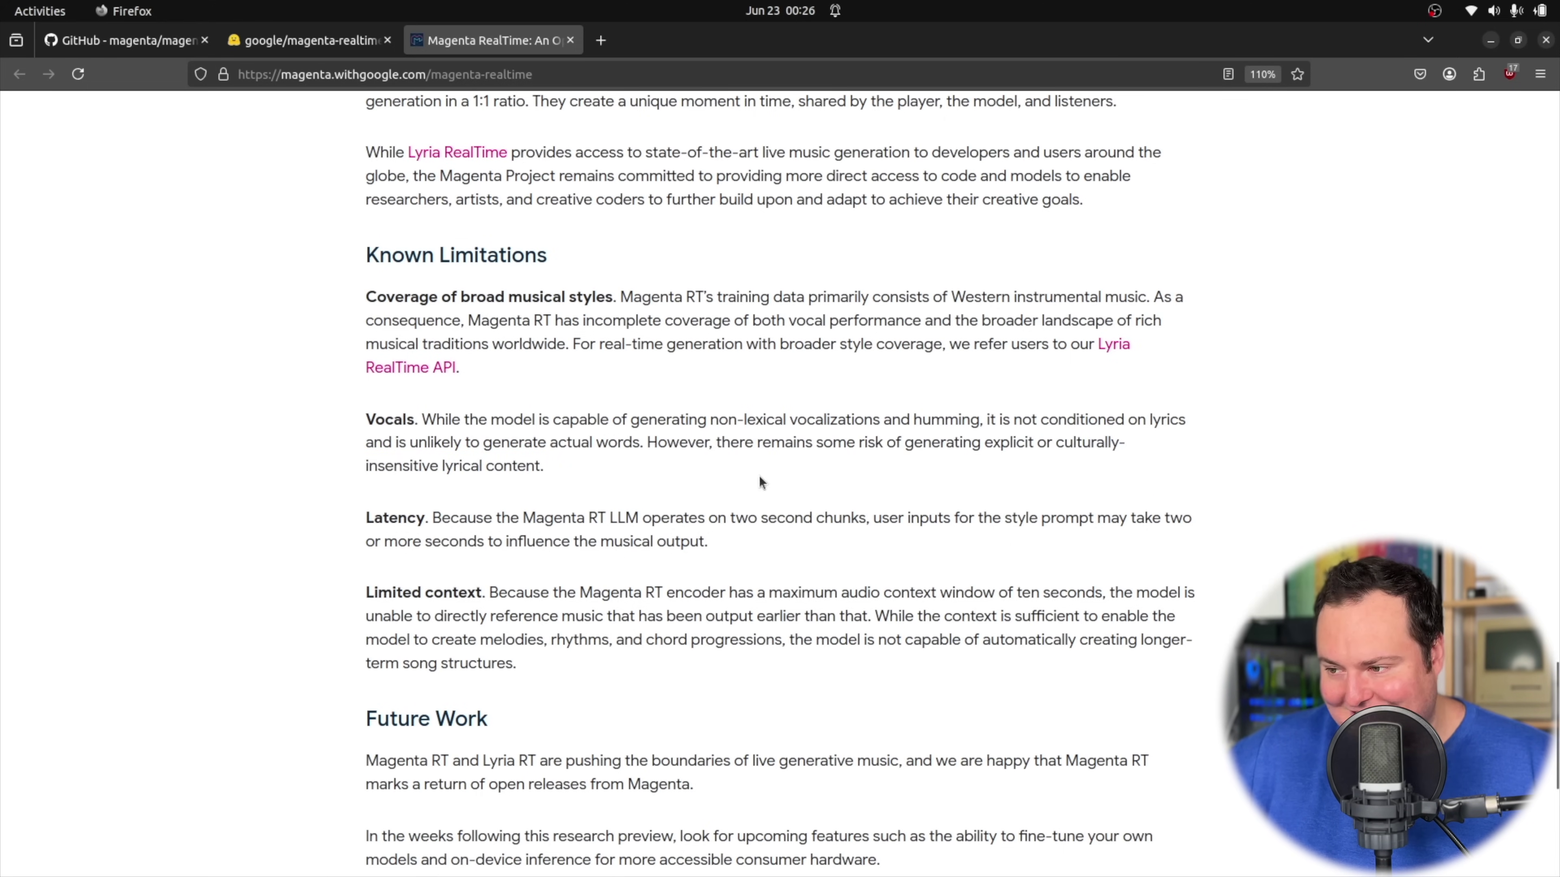
- Open the Colab Demo linked at the start of the blog post and connect the notebook to a new TPU runtime
{"action": "scroll", "coordinate": [604, 465], "scroll_direction": "down", "scroll_amount": 5}
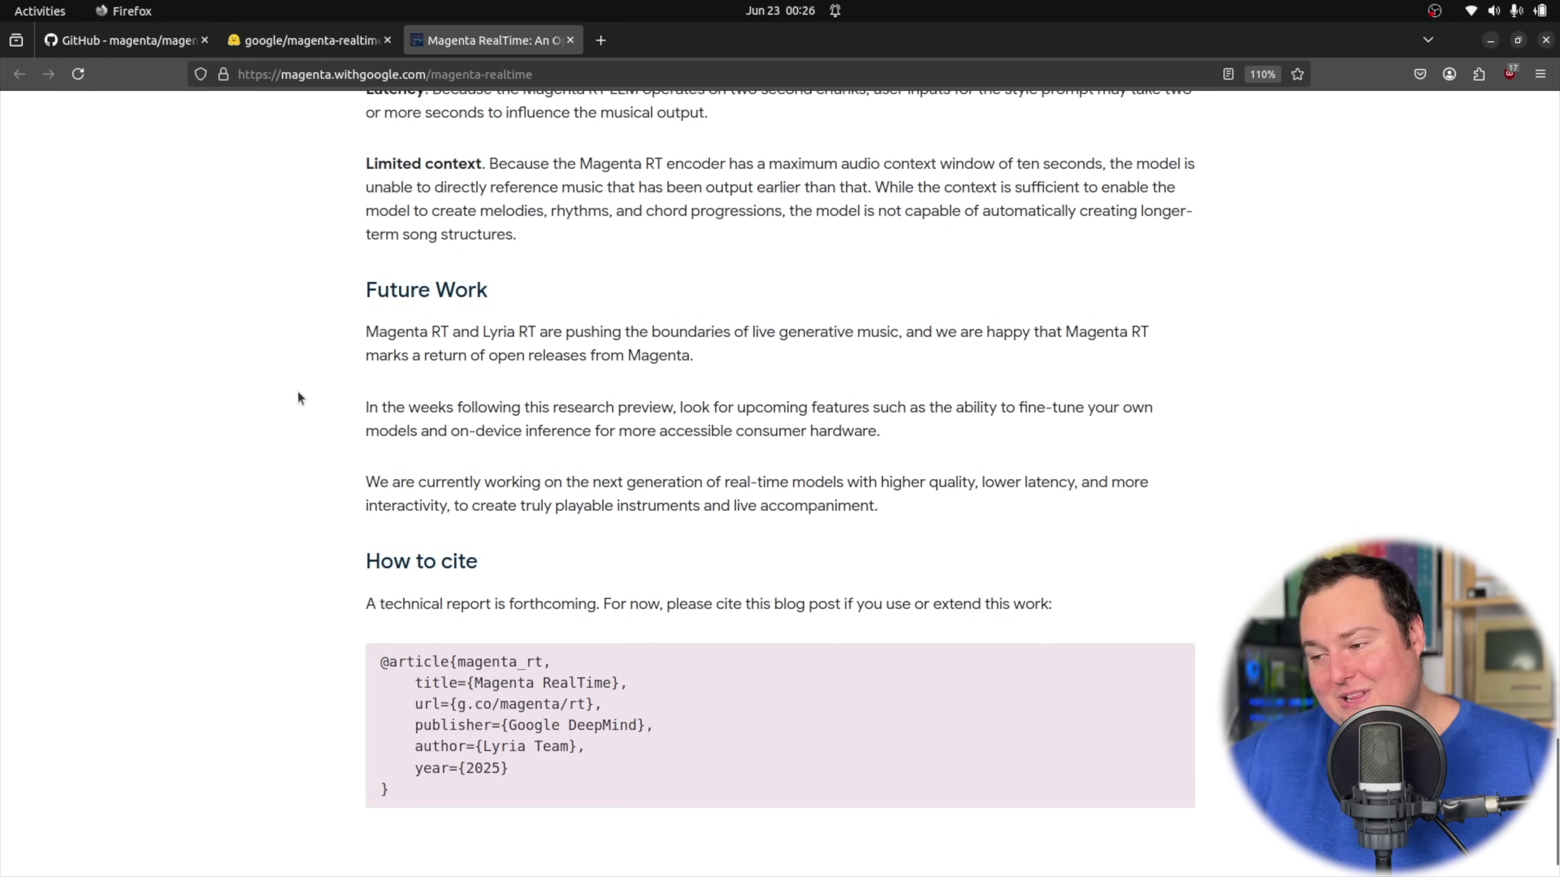
{"action": "scroll", "coordinate": [298, 392], "scroll_direction": "up", "scroll_amount": 15}
{"action": "scroll", "coordinate": [297, 395], "scroll_direction": "up", "scroll_amount": 15}
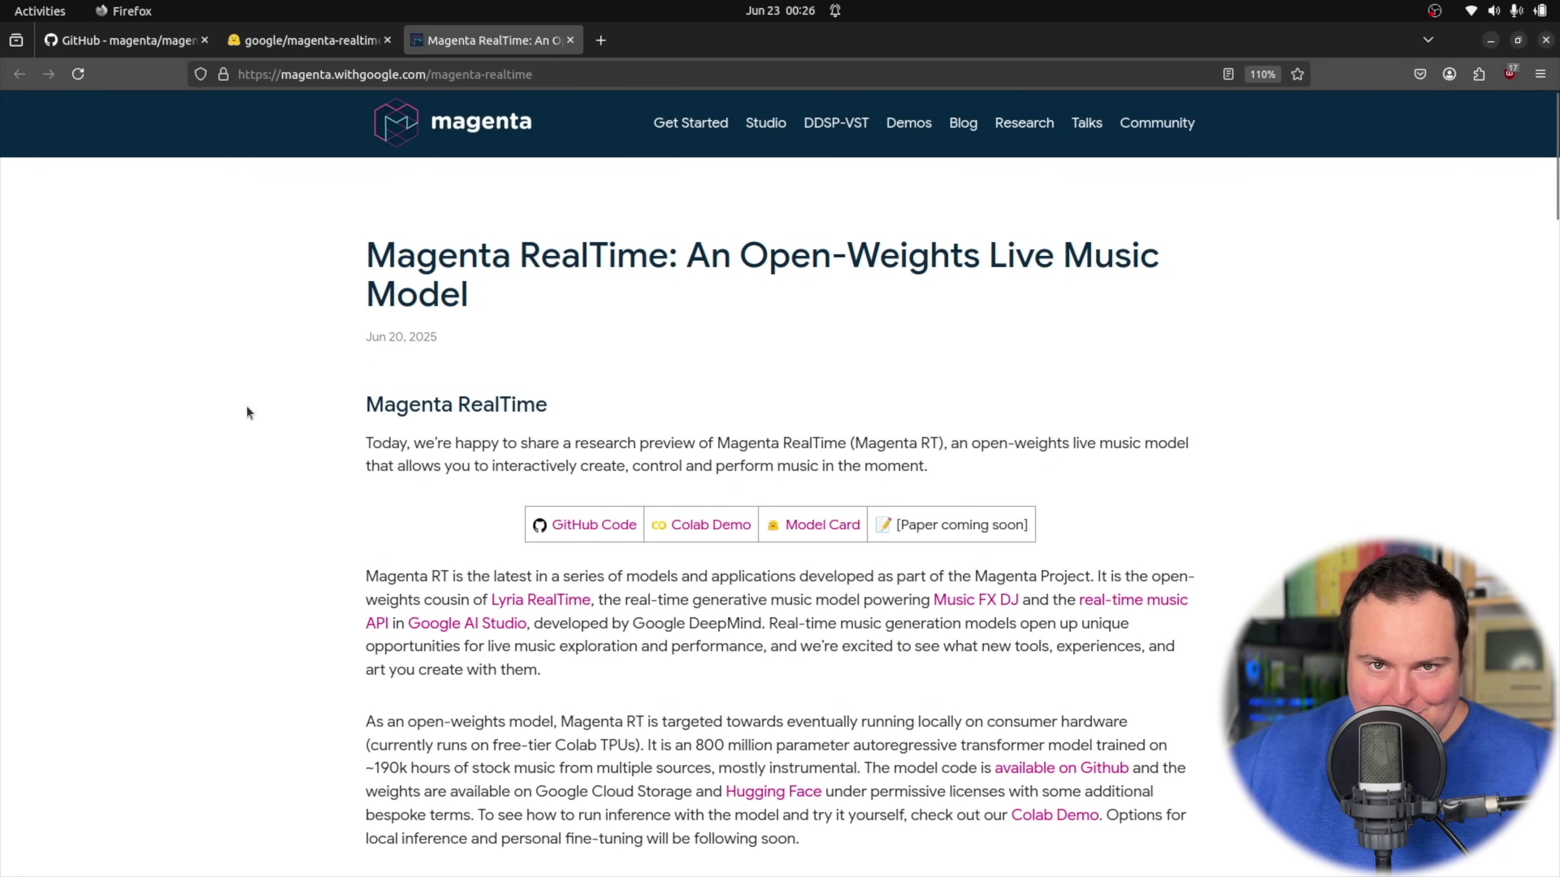
{"action": "left_click", "coordinate": [706, 527]}
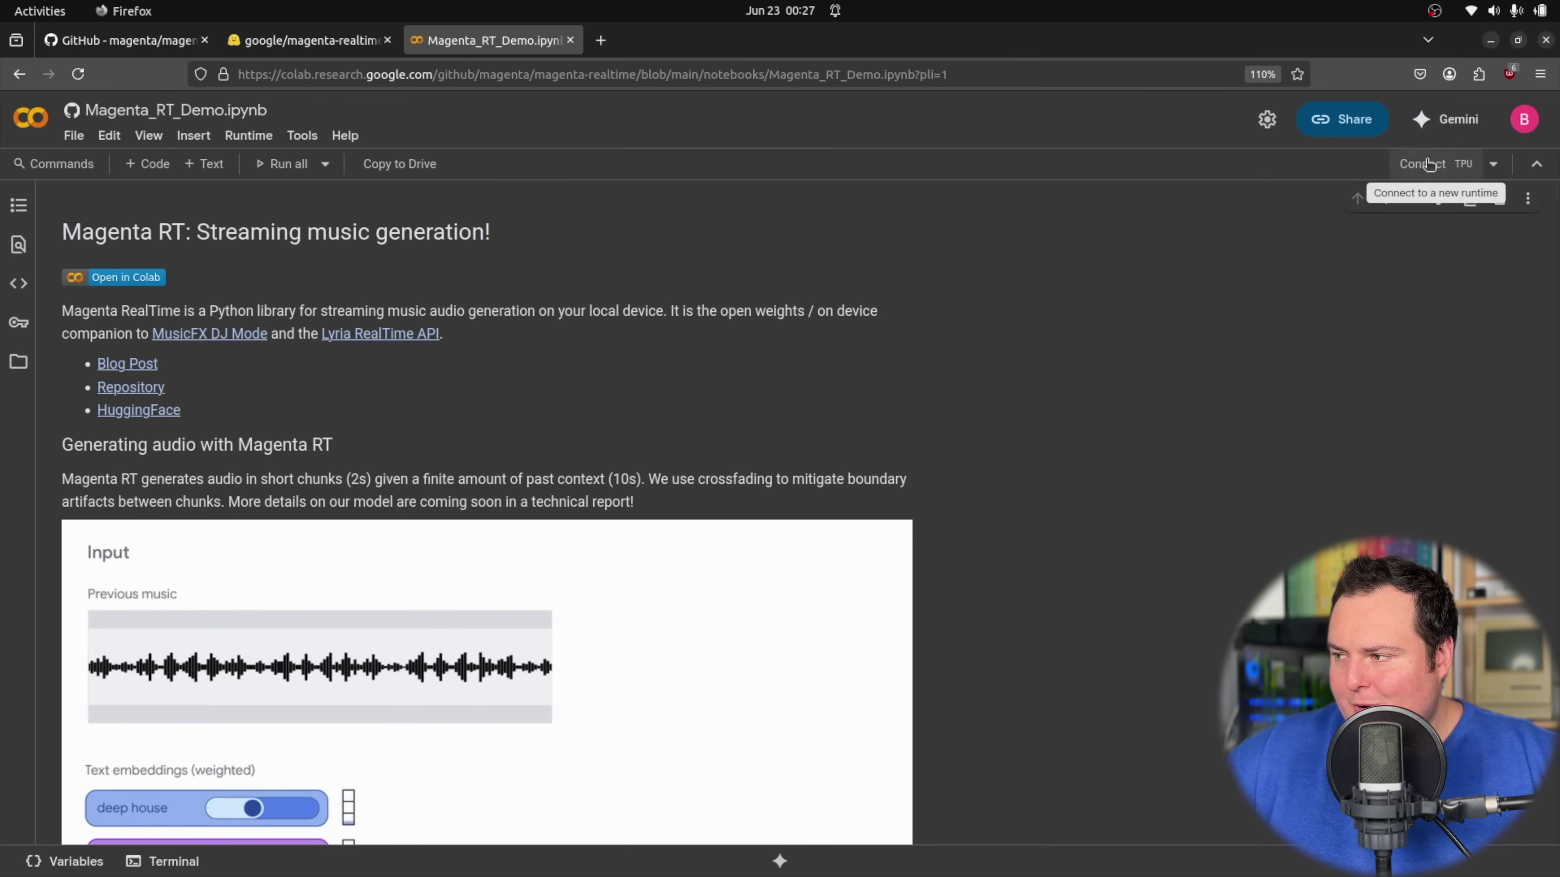
{"action": "left_click", "coordinate": [1431, 163]}
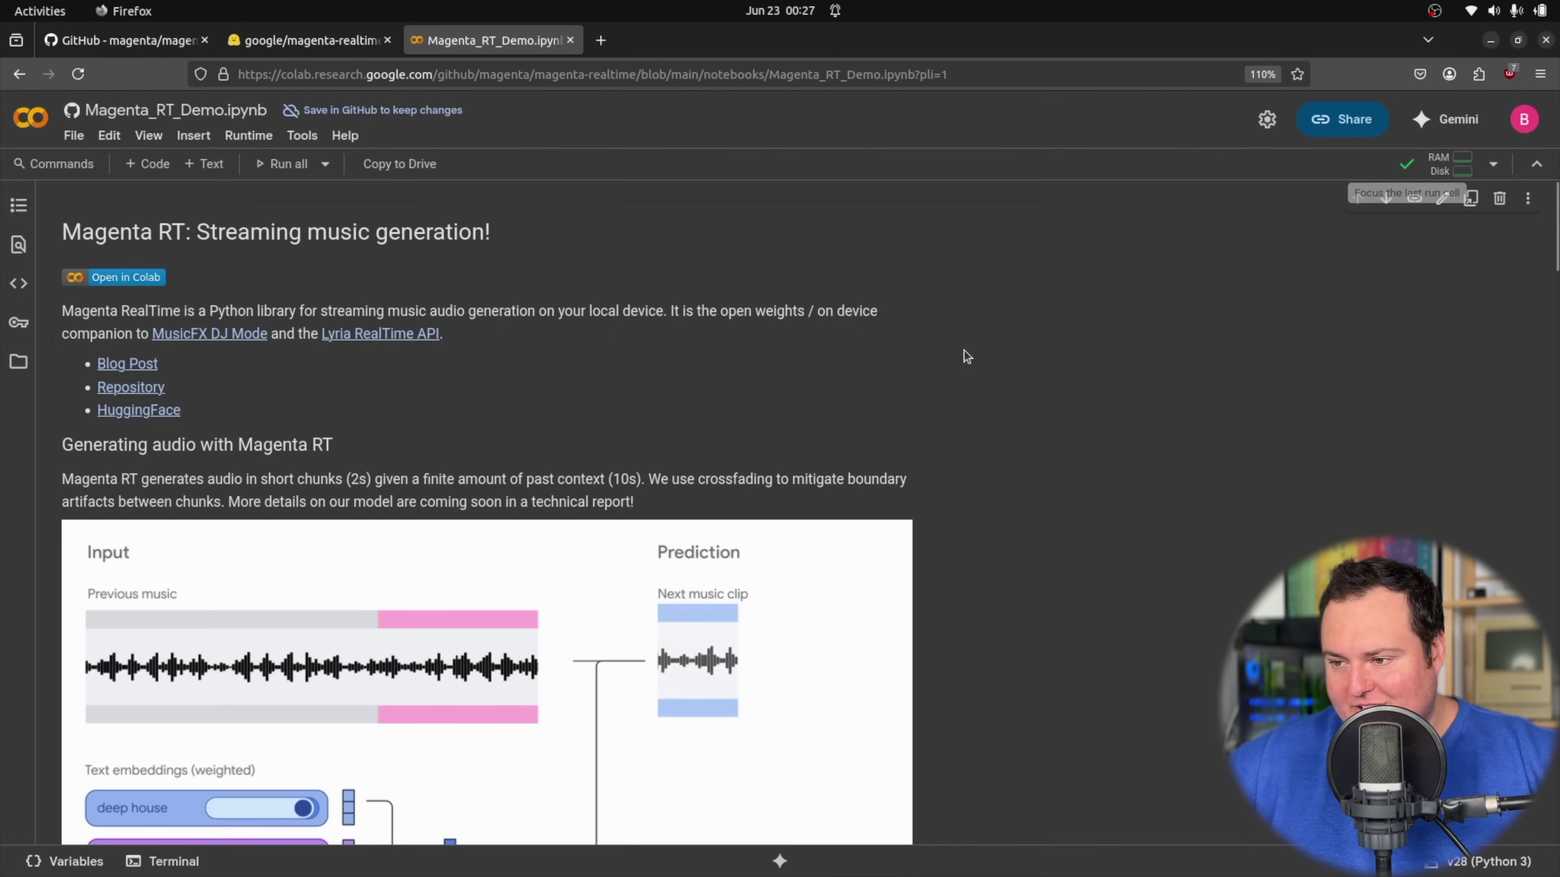
- Run the "Run this cell to start demo" cell under Step 2: Streaming music generation, keeping its code collapsed
{"action": "scroll", "coordinate": [970, 332], "scroll_direction": "down", "scroll_amount": 3}
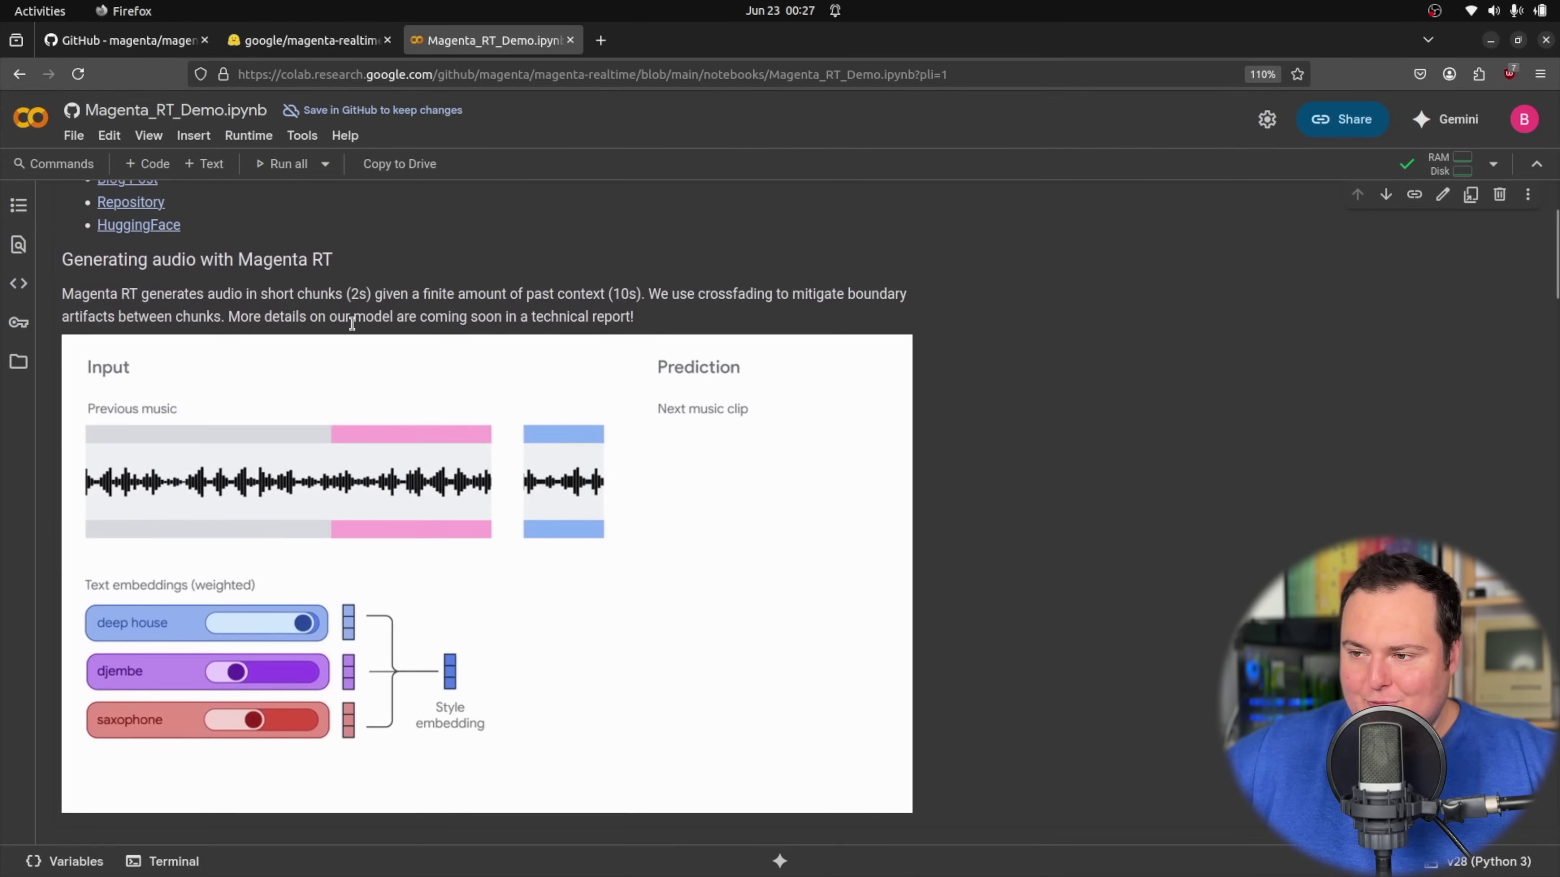
{"action": "scroll", "coordinate": [352, 323], "scroll_direction": "down", "scroll_amount": 9}
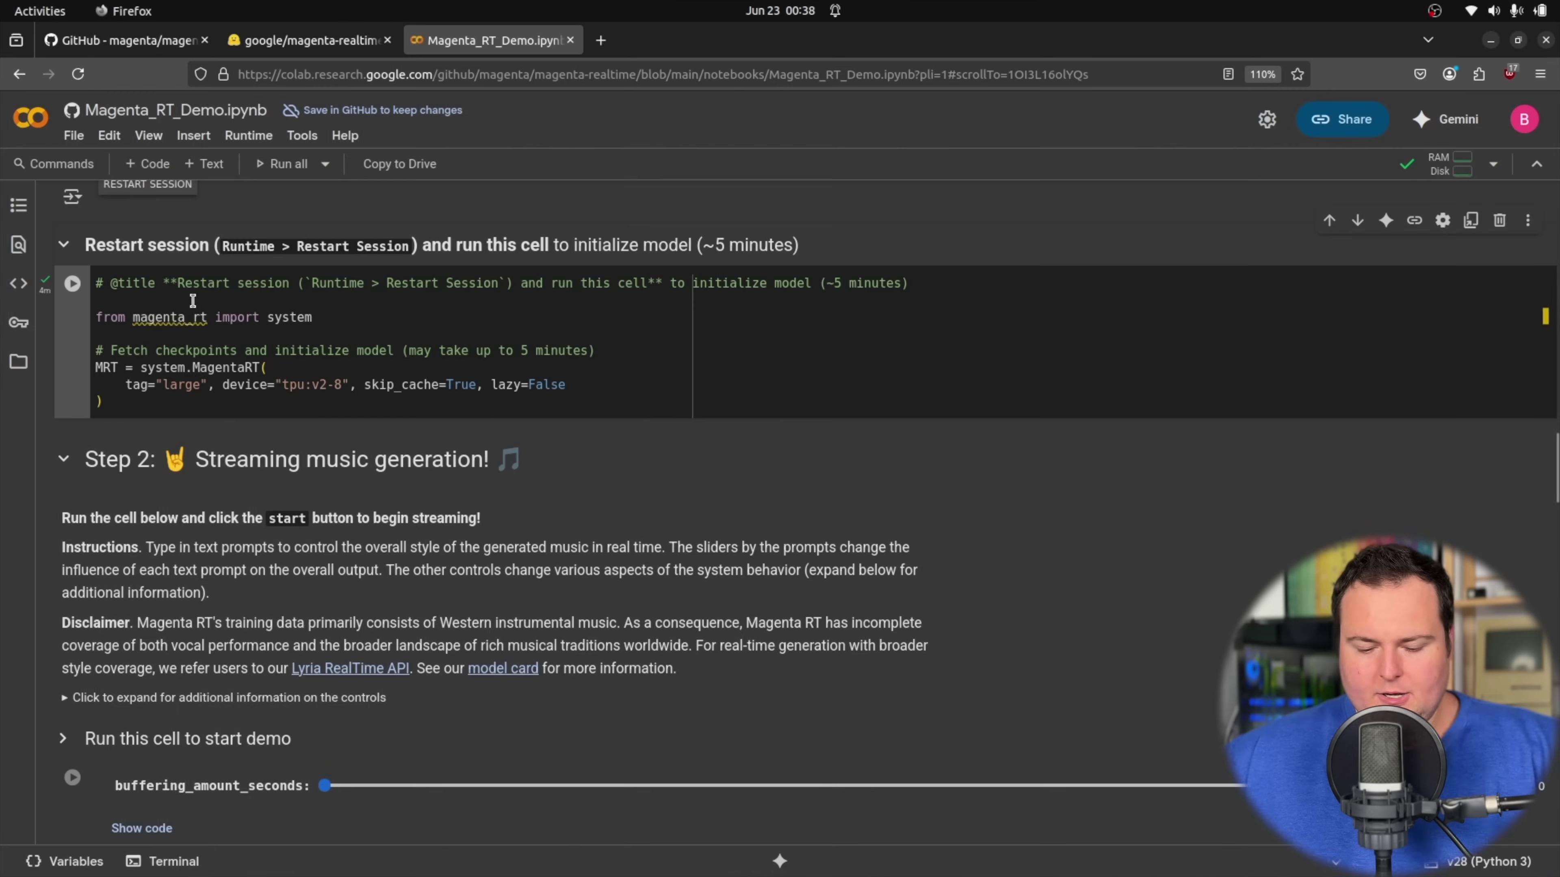
{"action": "scroll", "coordinate": [74, 277], "scroll_direction": "down", "scroll_amount": 2}
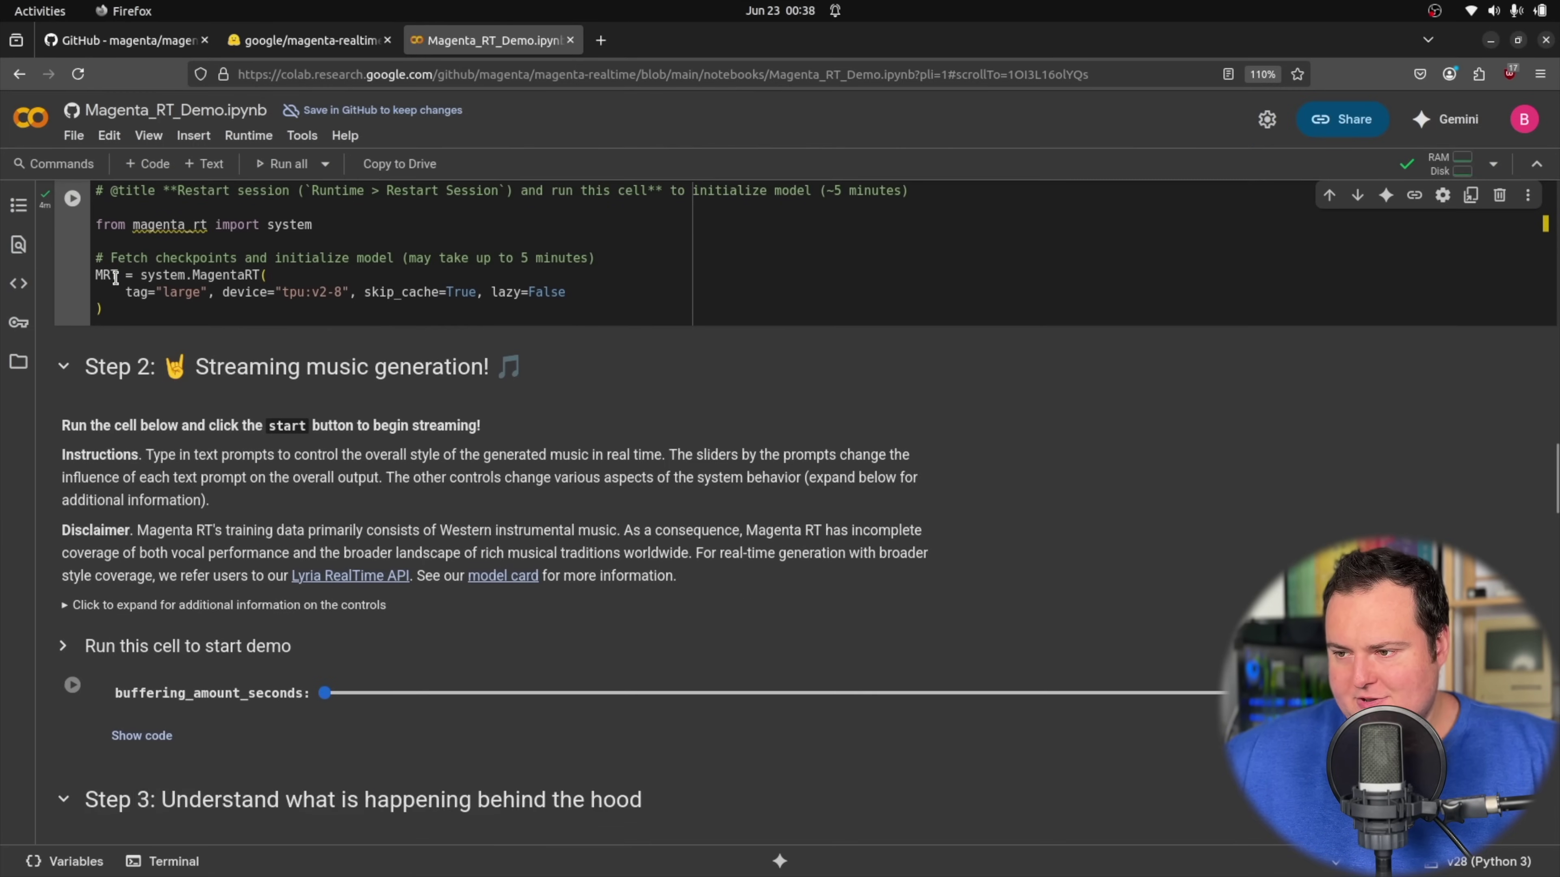
{"action": "scroll", "coordinate": [102, 292], "scroll_direction": "down", "scroll_amount": 1}
{"action": "scroll", "coordinate": [102, 293], "scroll_direction": "down", "scroll_amount": 1}
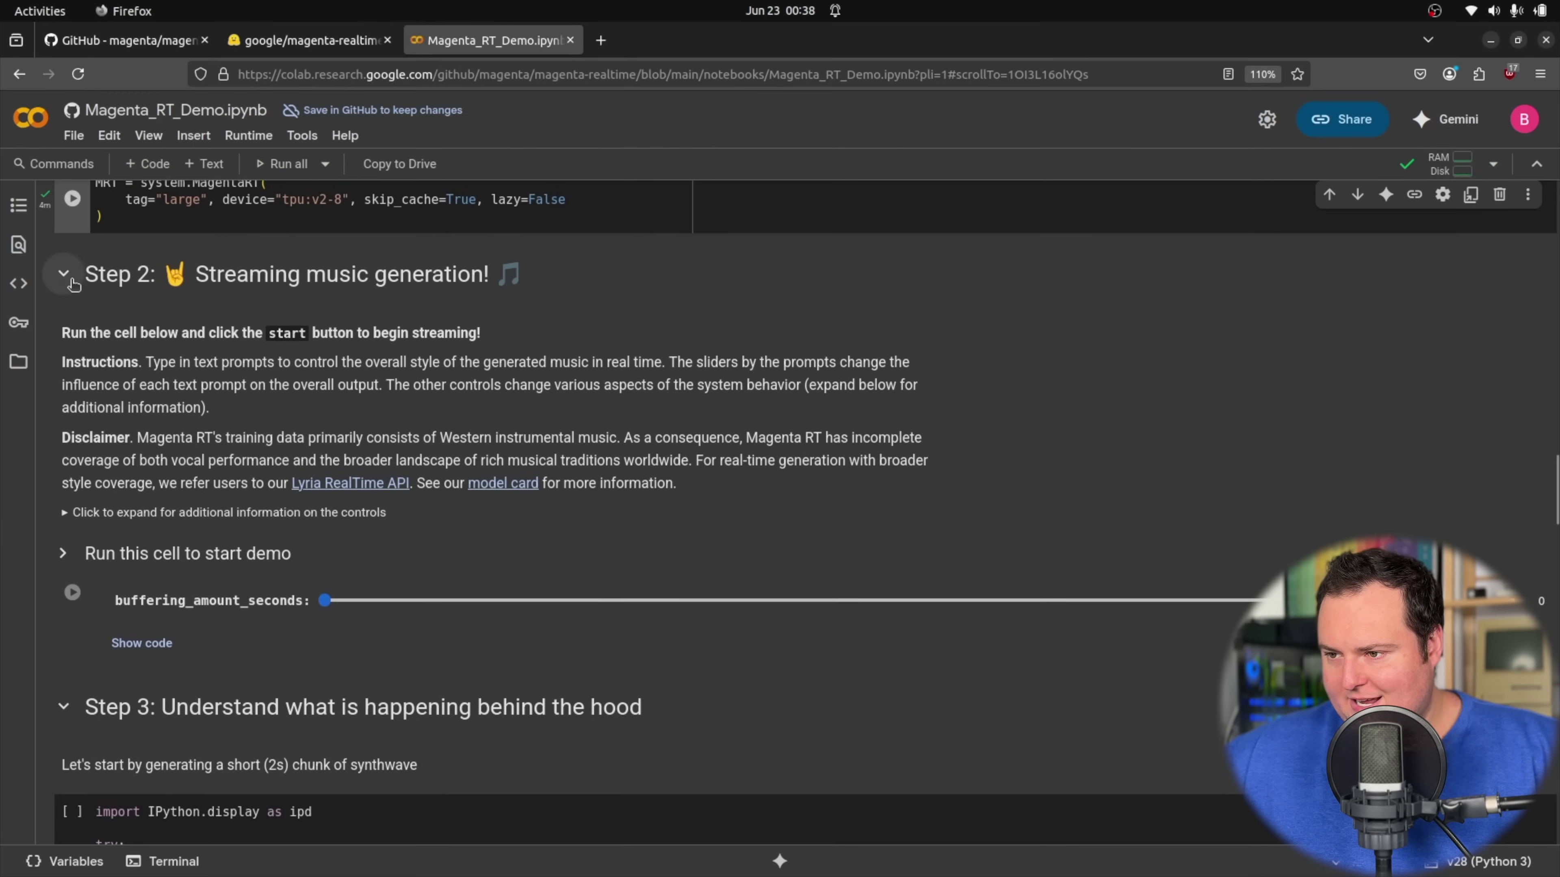
{"action": "left_click", "coordinate": [71, 280]}
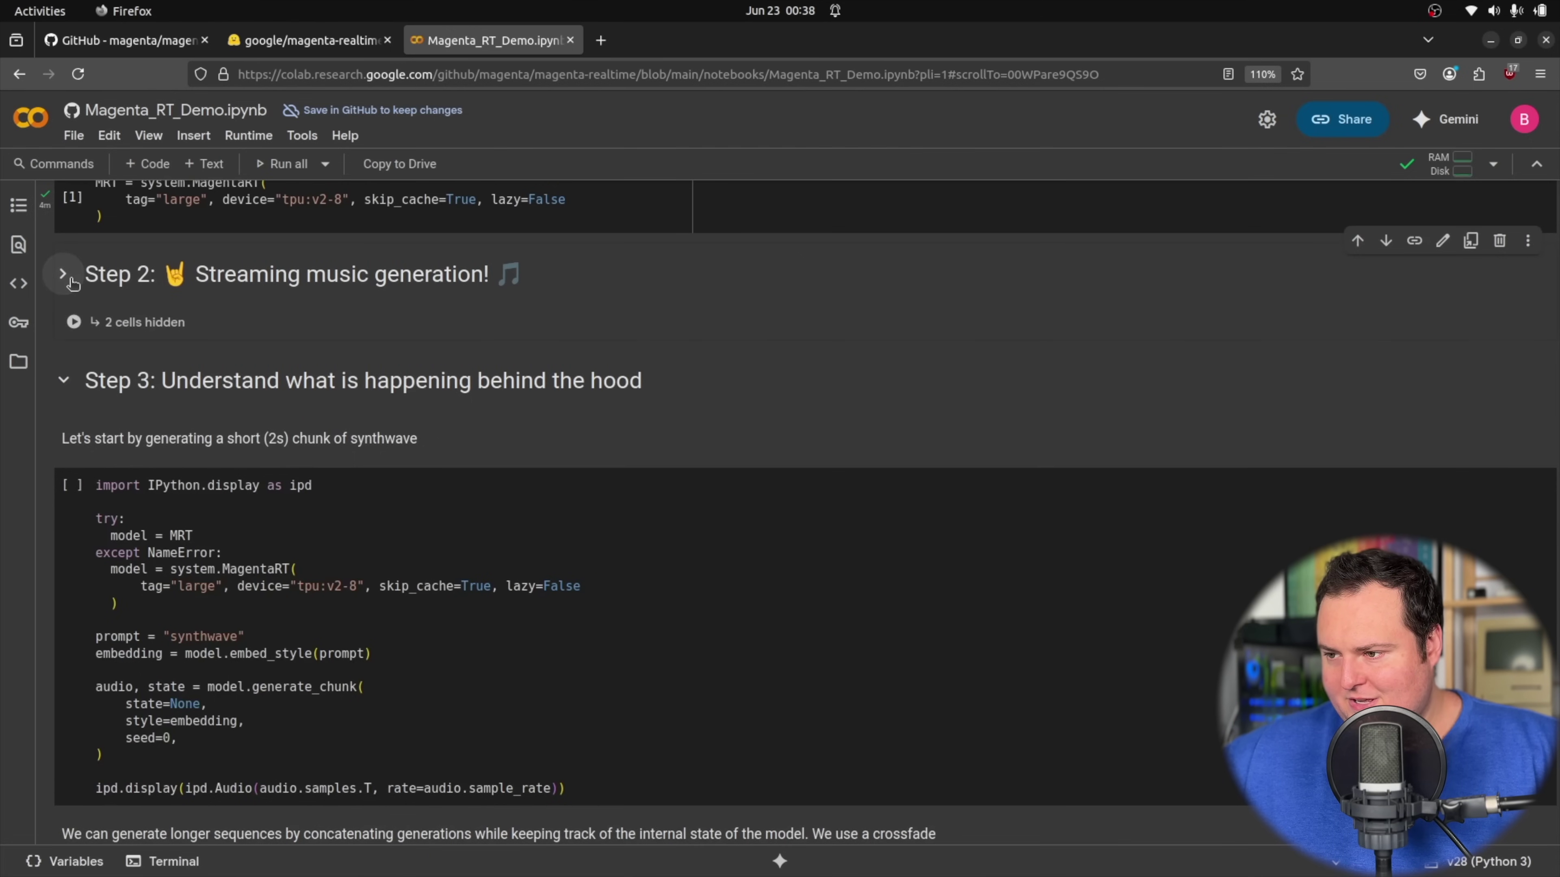
{"action": "left_click", "coordinate": [71, 280]}
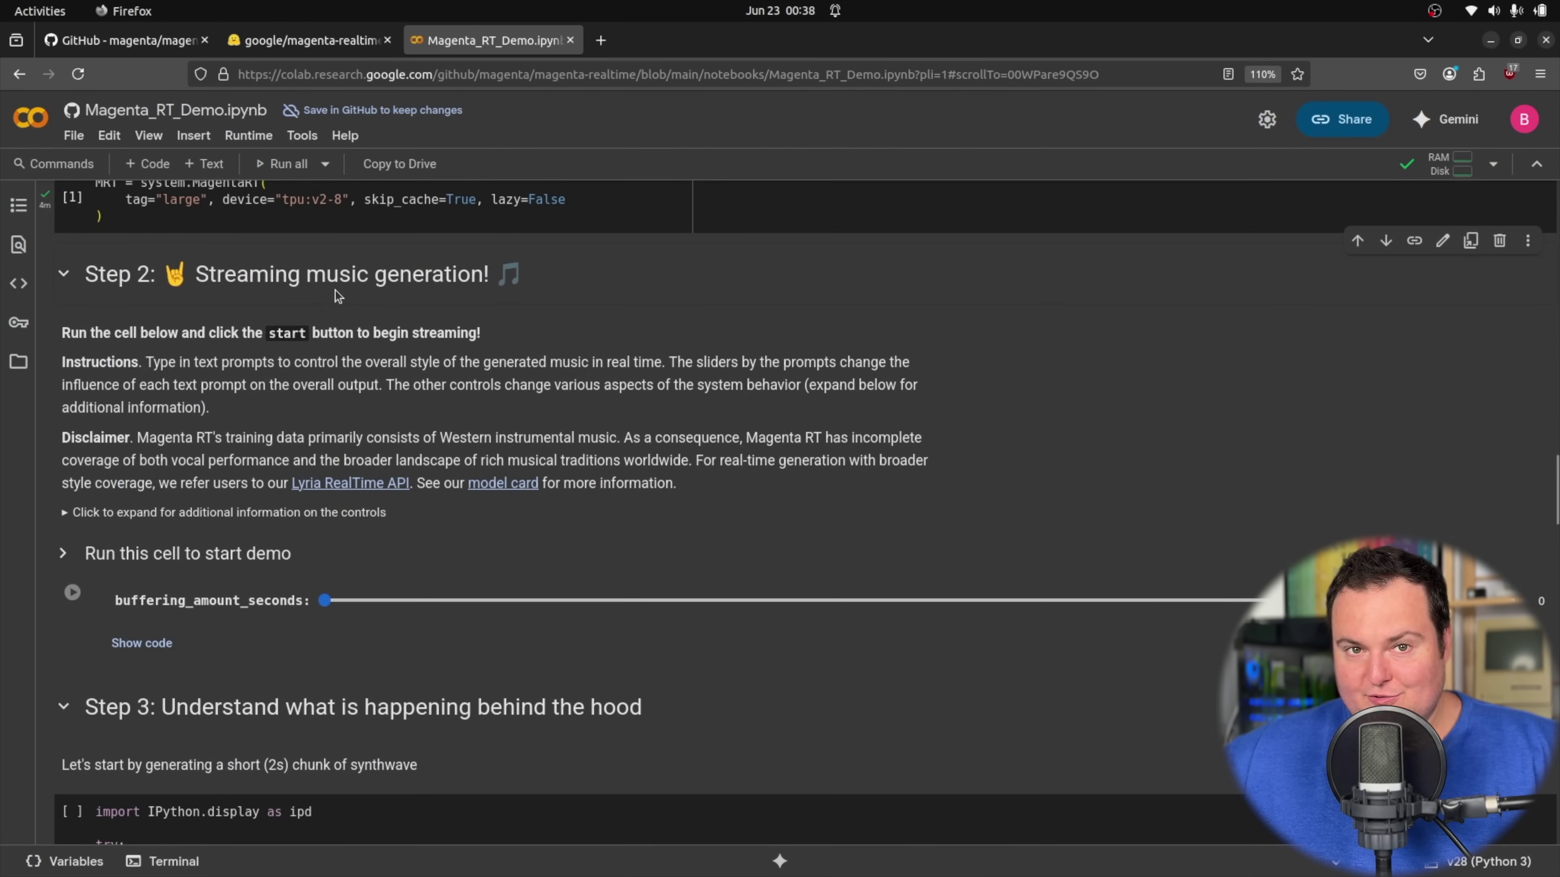
{"action": "scroll", "coordinate": [336, 296], "scroll_direction": "down", "scroll_amount": 3}
{"action": "left_click", "coordinate": [67, 371]}
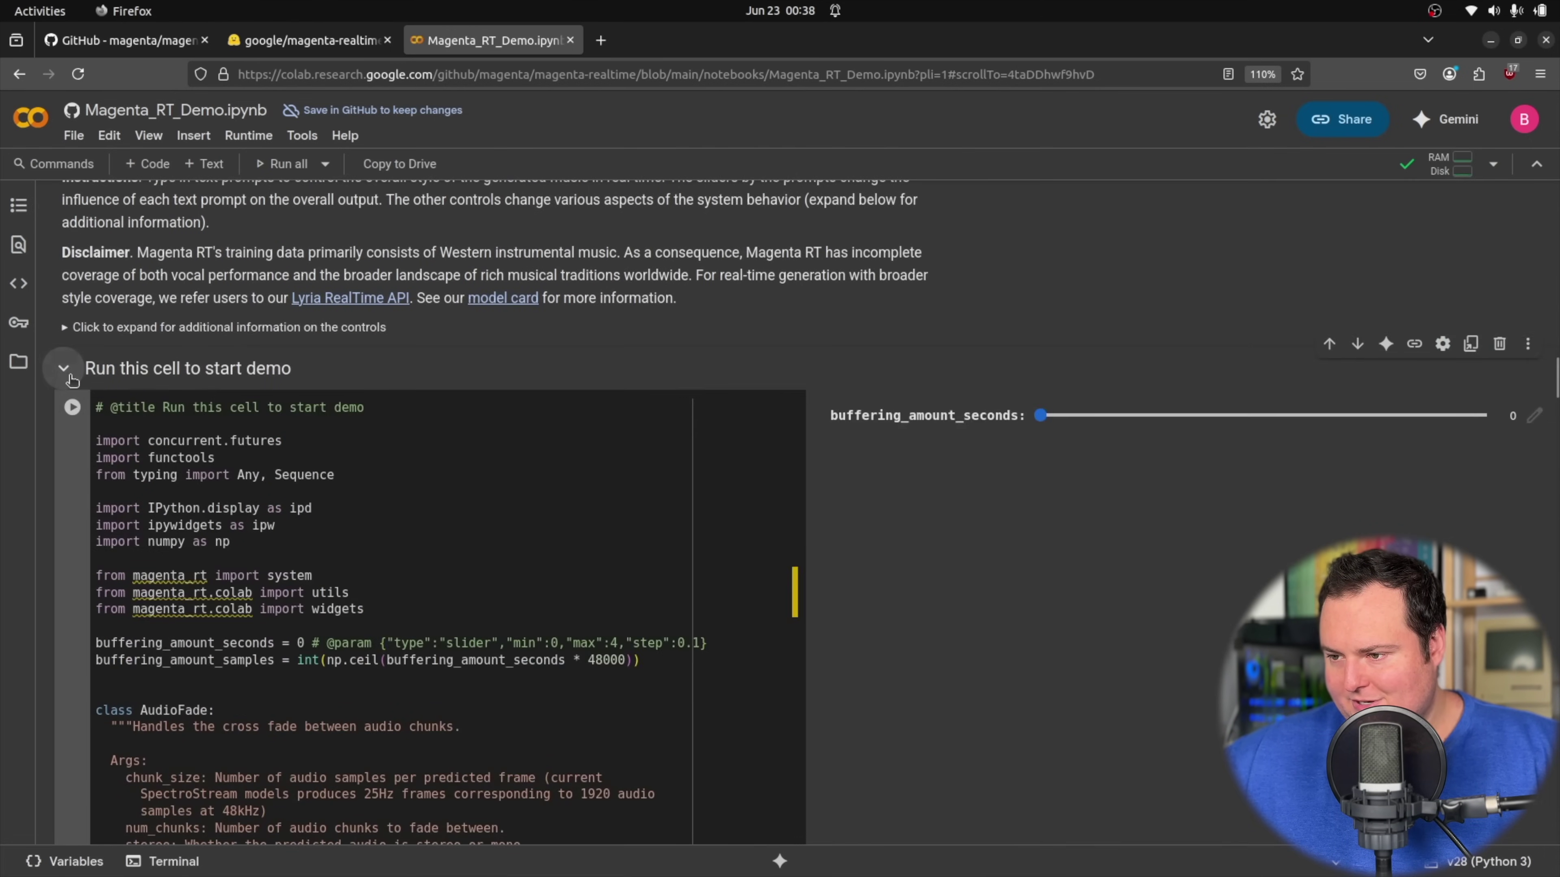
{"action": "left_click", "coordinate": [63, 369]}
{"action": "left_click", "coordinate": [72, 407]}
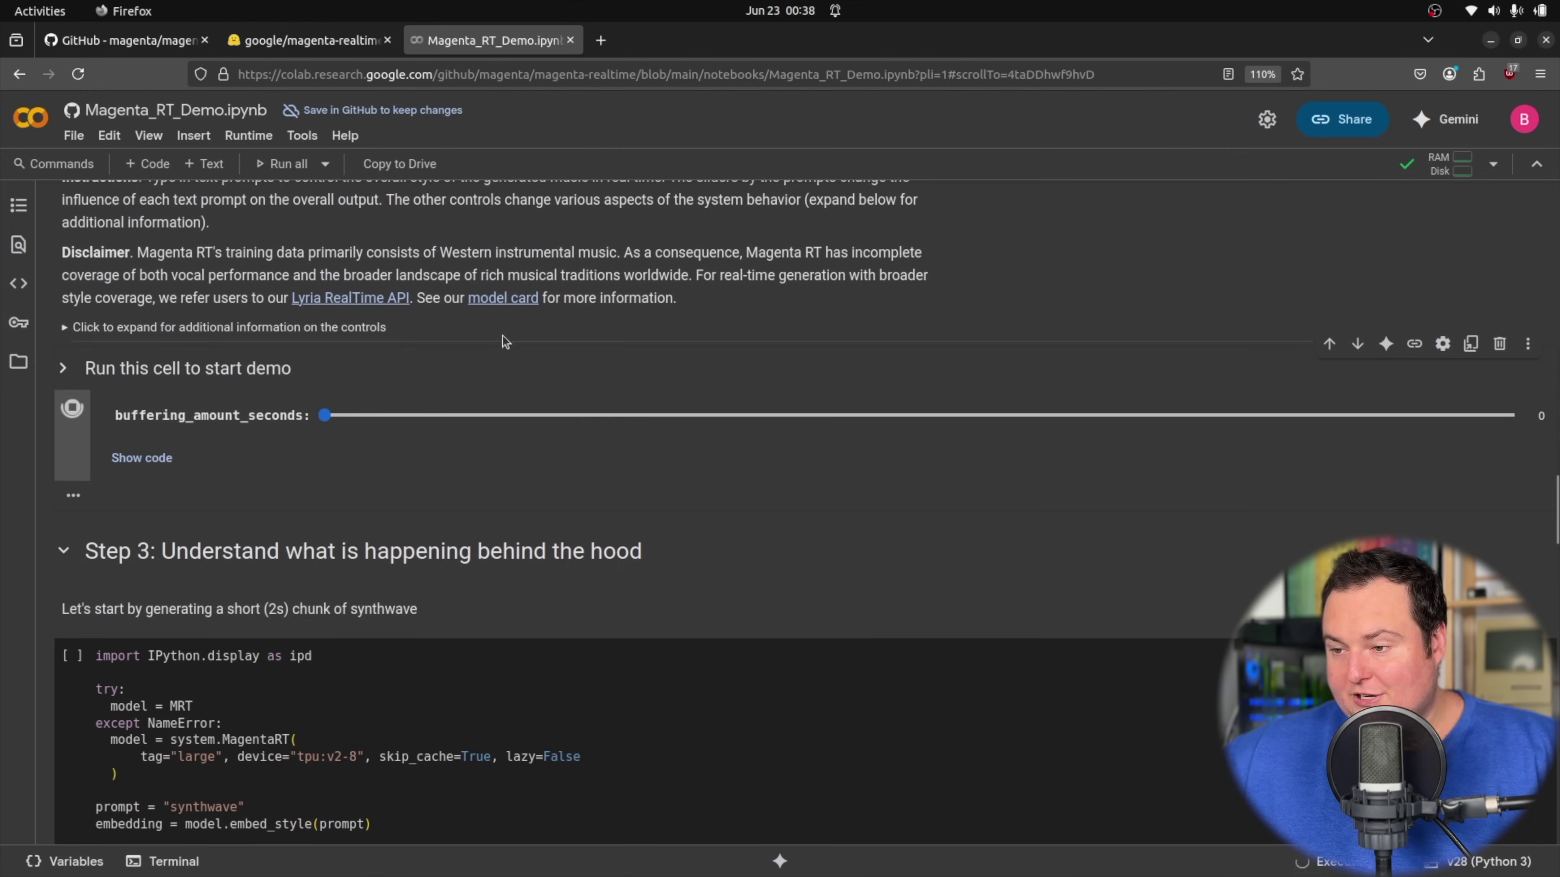
- Start the music stream, raise the flamenco guitar prompt's weight to 2 while it plays, and stop the stream
{"action": "scroll", "coordinate": [513, 333], "scroll_direction": "down", "scroll_amount": 1}
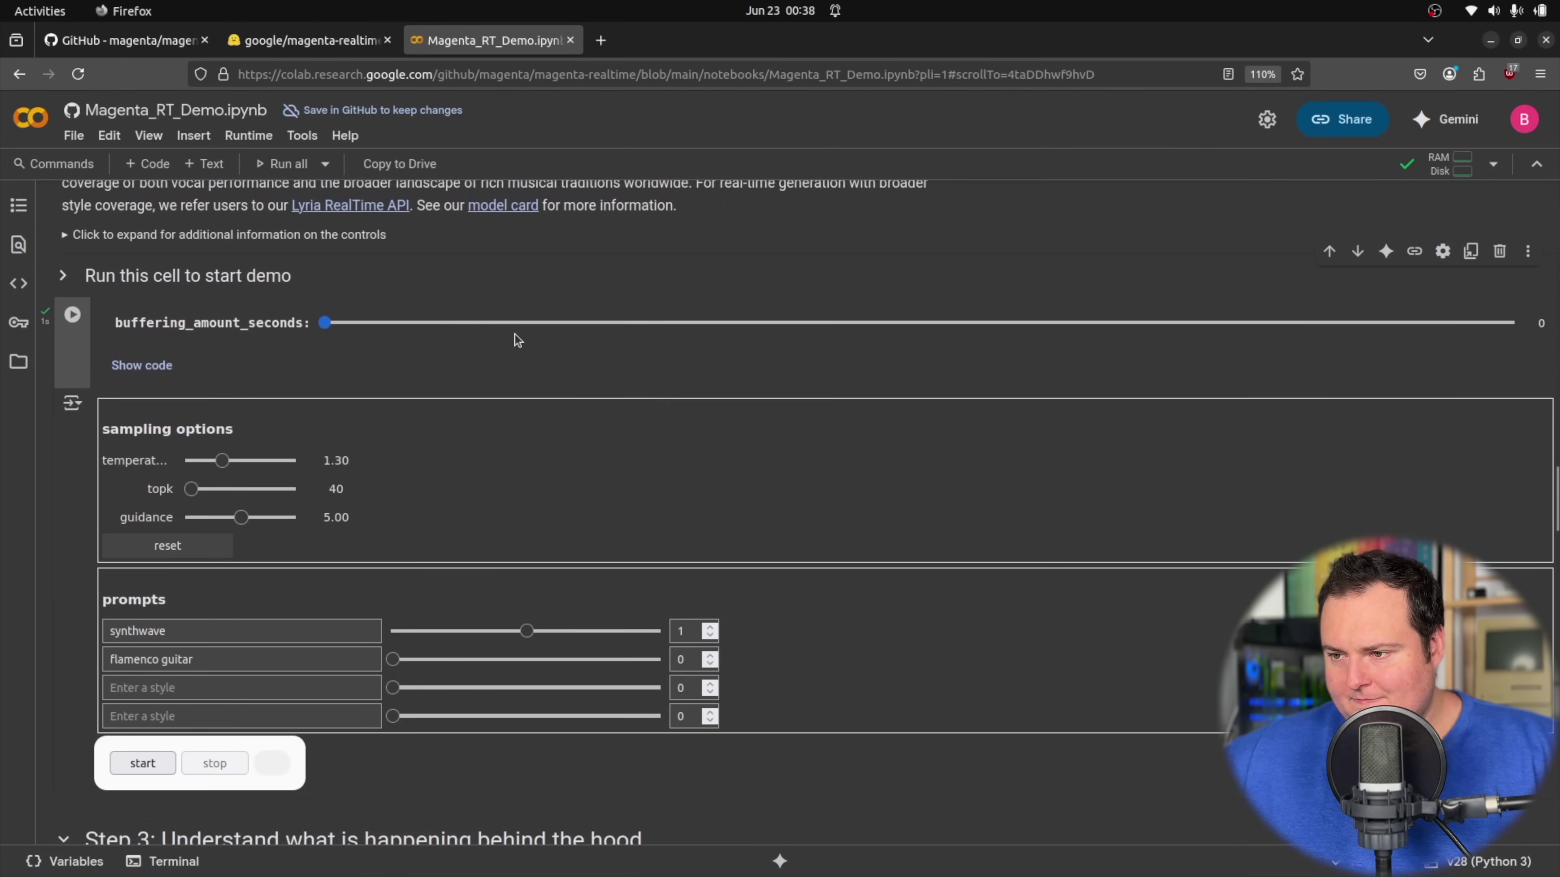
{"action": "scroll", "coordinate": [514, 333], "scroll_direction": "down", "scroll_amount": 3}
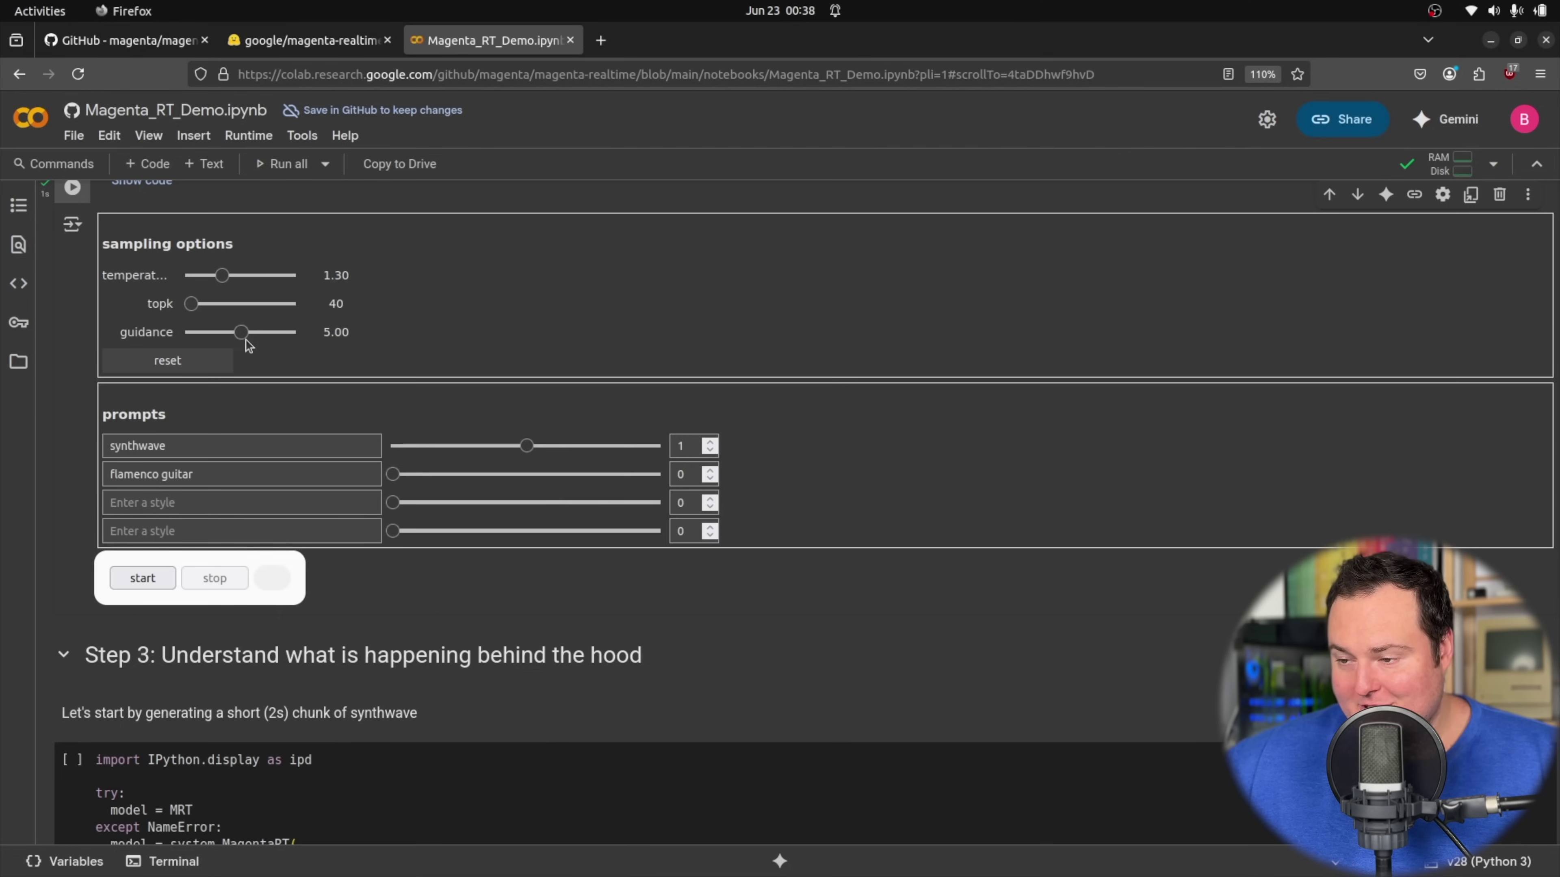
{"action": "left_click", "coordinate": [146, 581]}
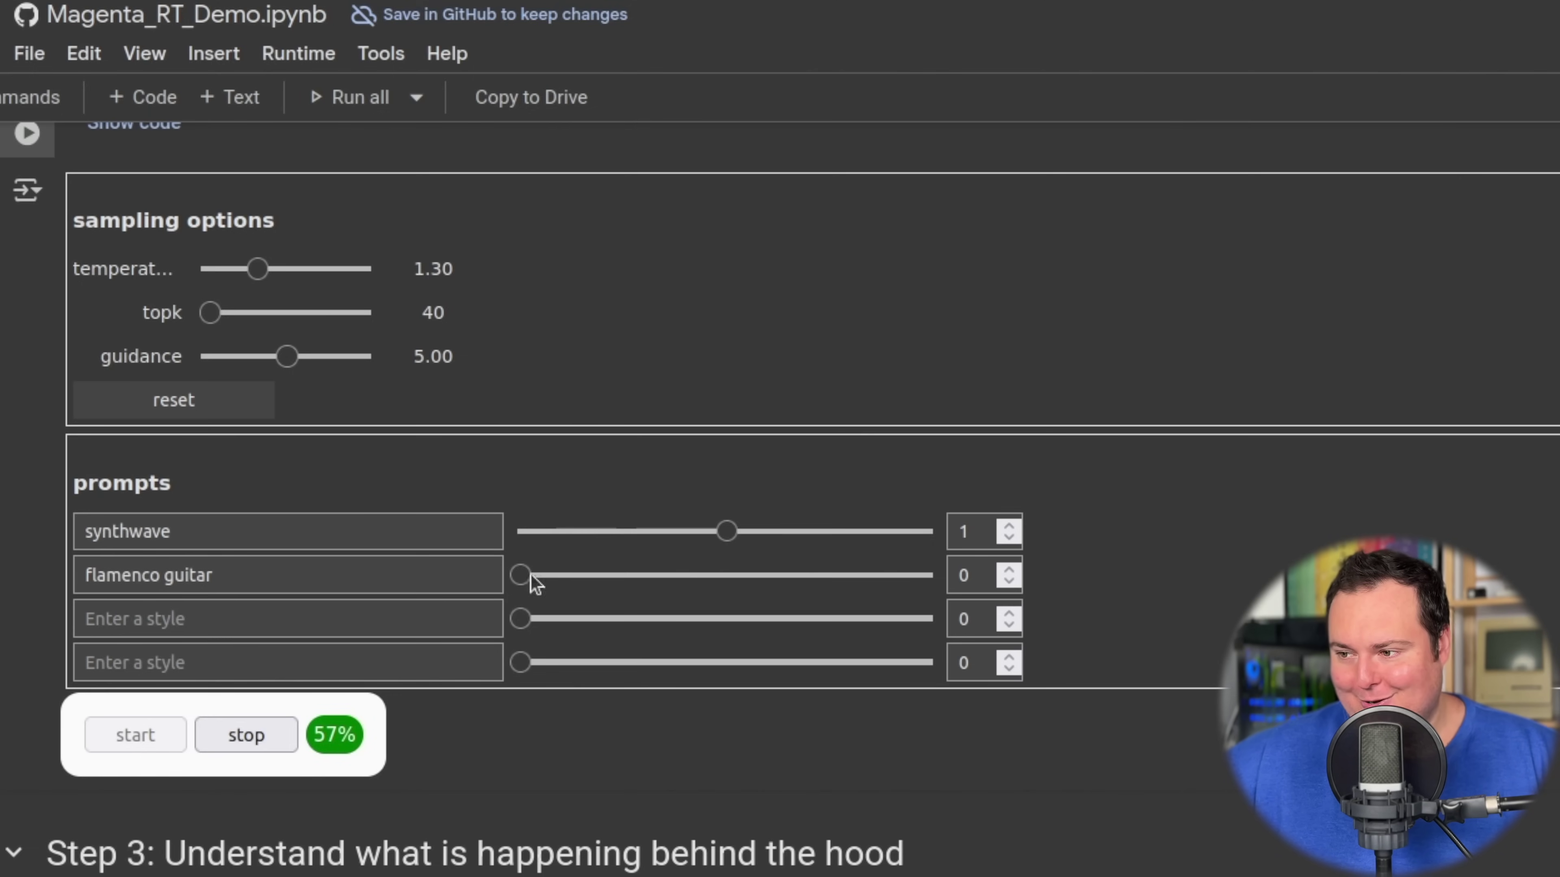
{"action": "left_click_drag", "start_coordinate": [516, 585], "coordinate": [889, 591]}
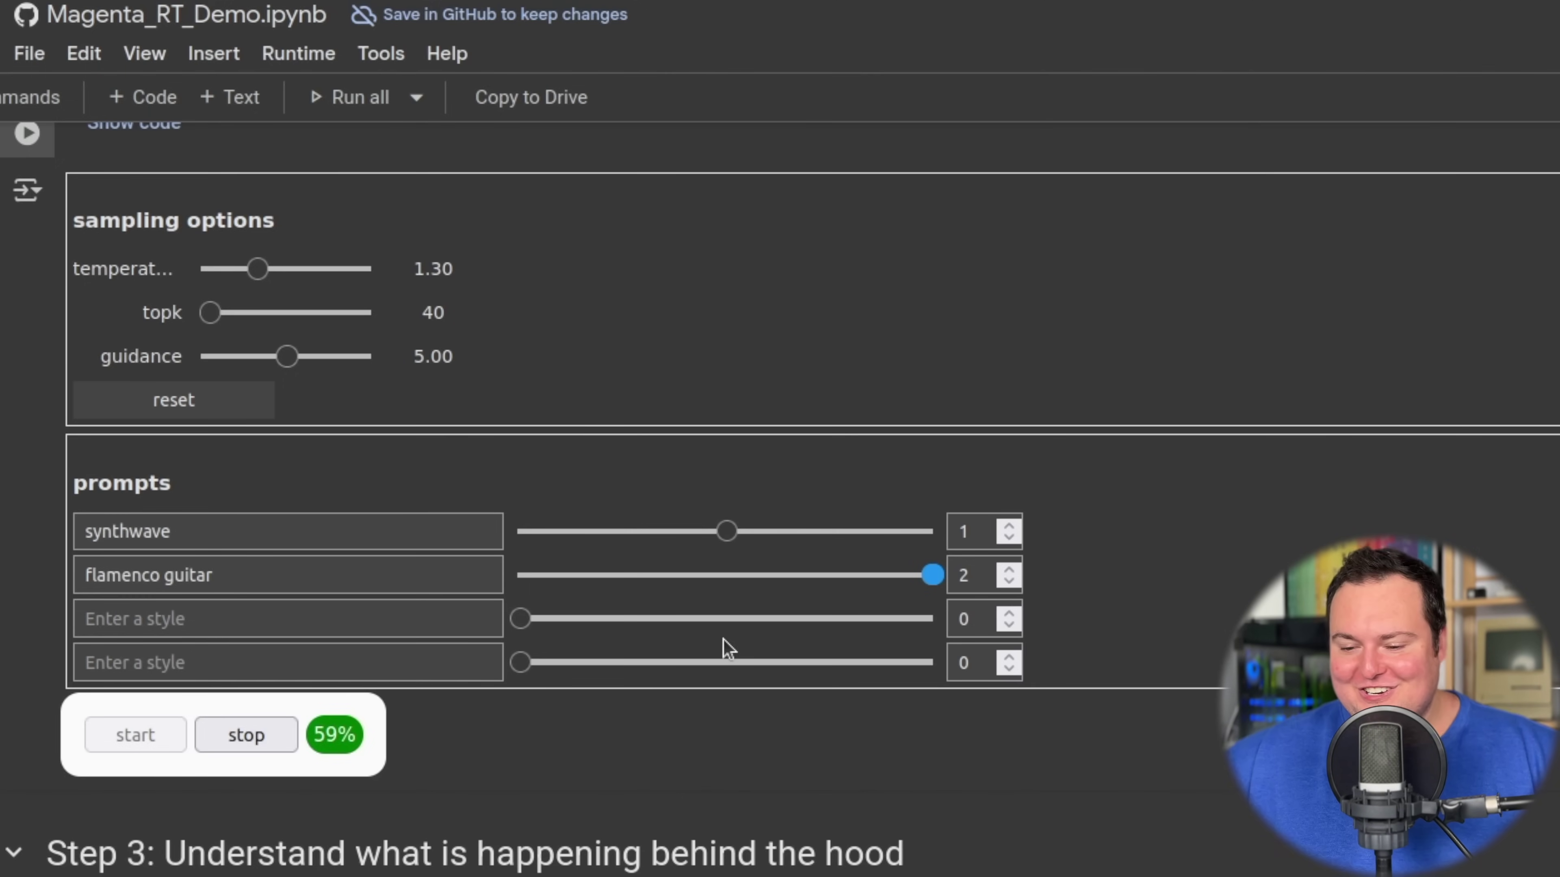
{"action": "left_click", "coordinate": [257, 722]}
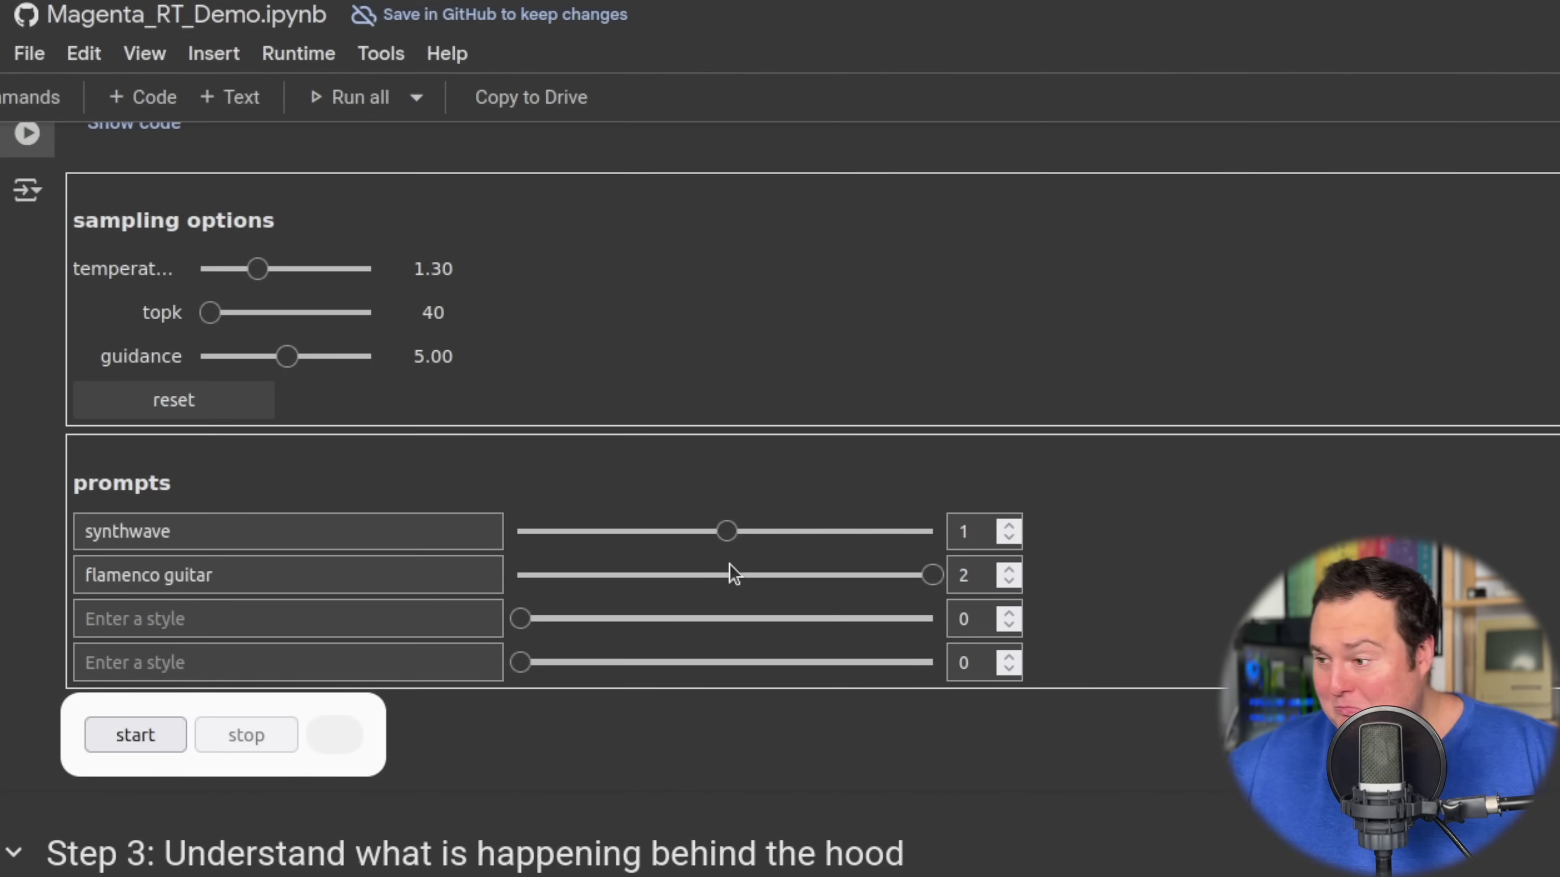
- Lower the flamenco guitar prompt's weight to about 1.03 and replace the synthwave prompt with "Piano"
{"action": "mouse_move", "coordinate": [731, 575]}
{"action": "left_mouse_down"}
{"action": "mouse_move", "coordinate": [703, 575]}
{"action": "mouse_move", "coordinate": [733, 577]}
{"action": "left_mouse_up"}
{"action": "left_click", "coordinate": [290, 547]}
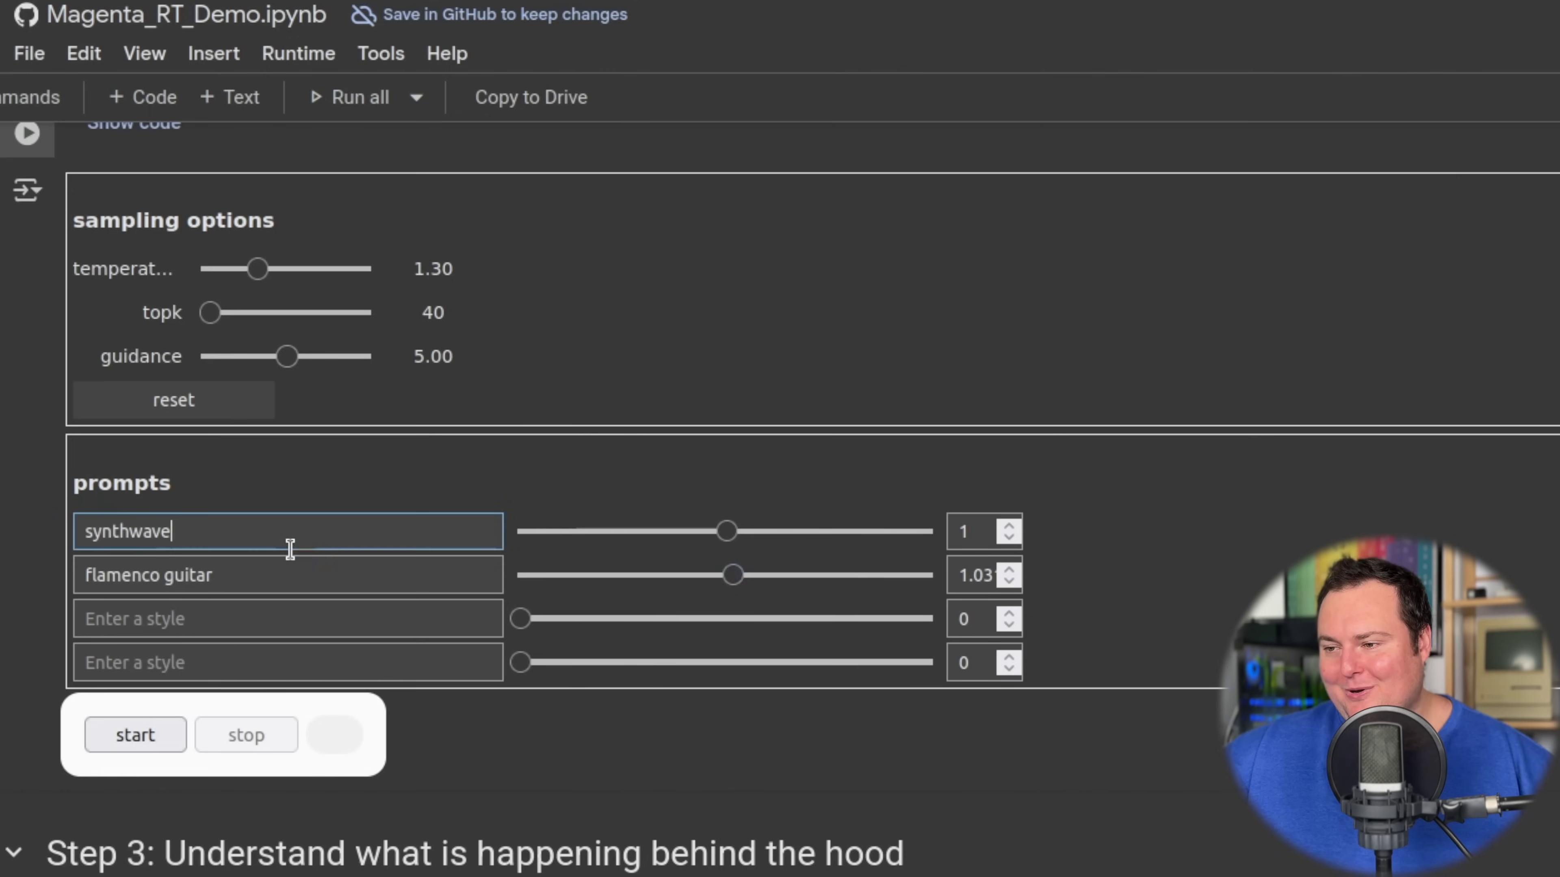
{"action": "double_click", "coordinate": [301, 532]}
{"action": "key", "text": "BackSpace"}
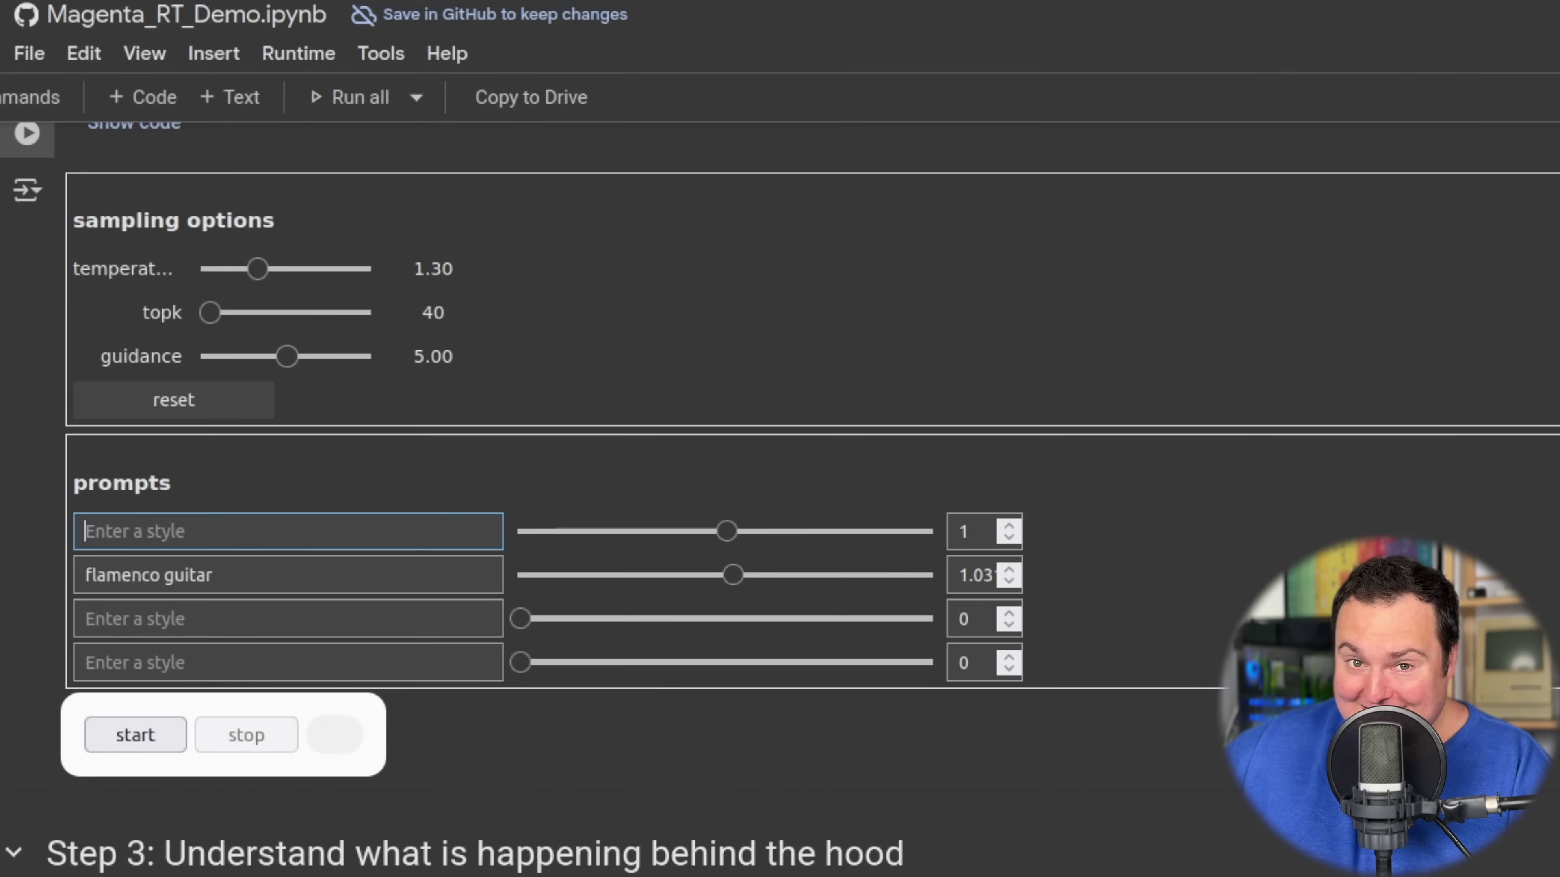
{"action": "triple_click", "coordinate": [297, 588]}
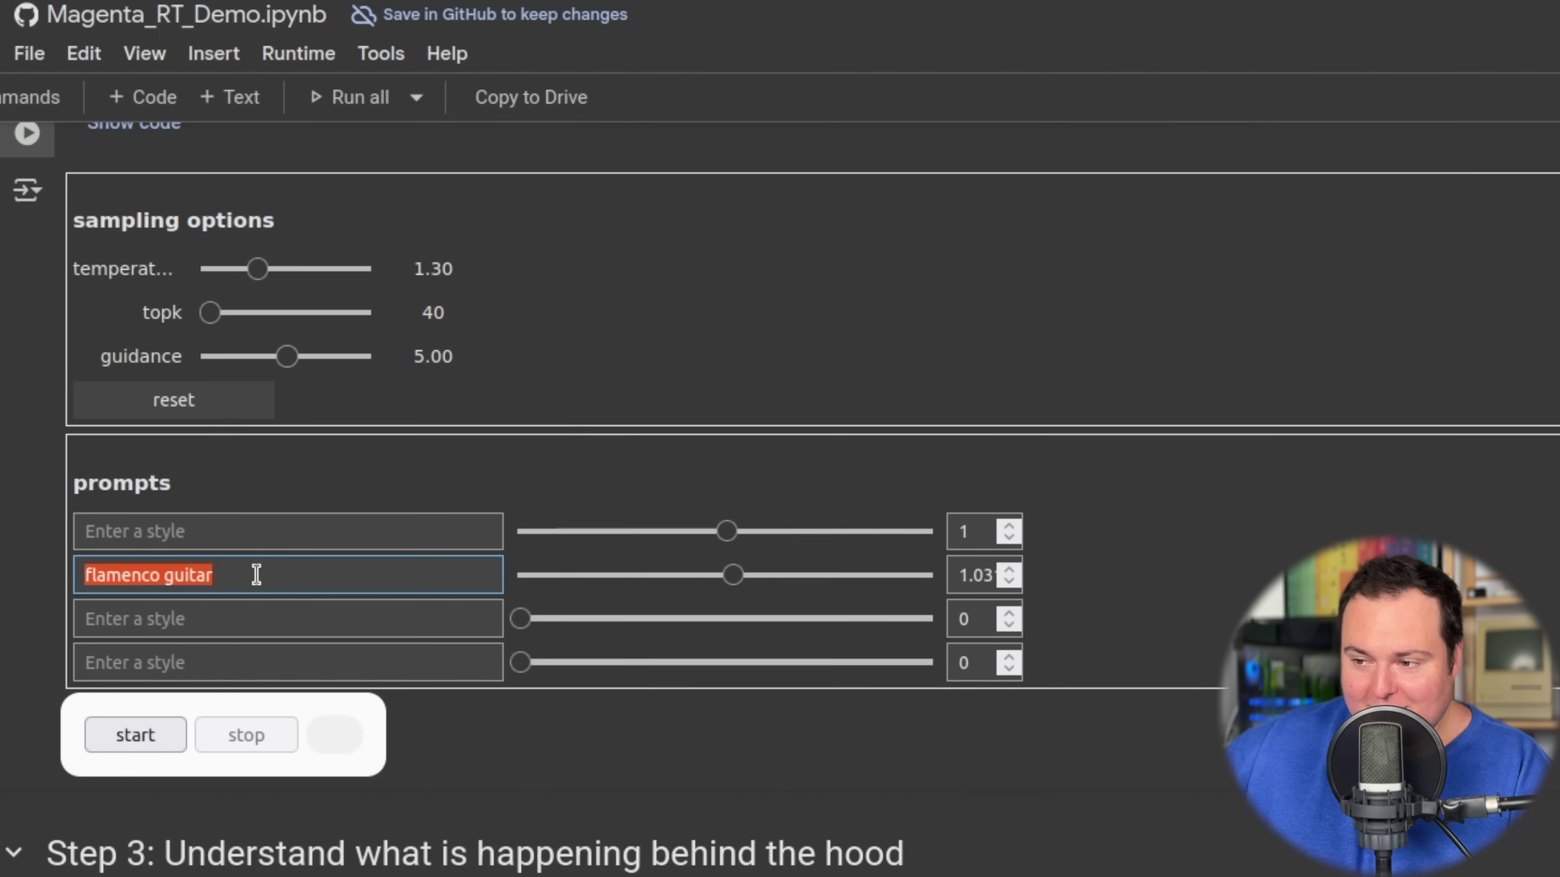
{"action": "left_click", "coordinate": [236, 532]}
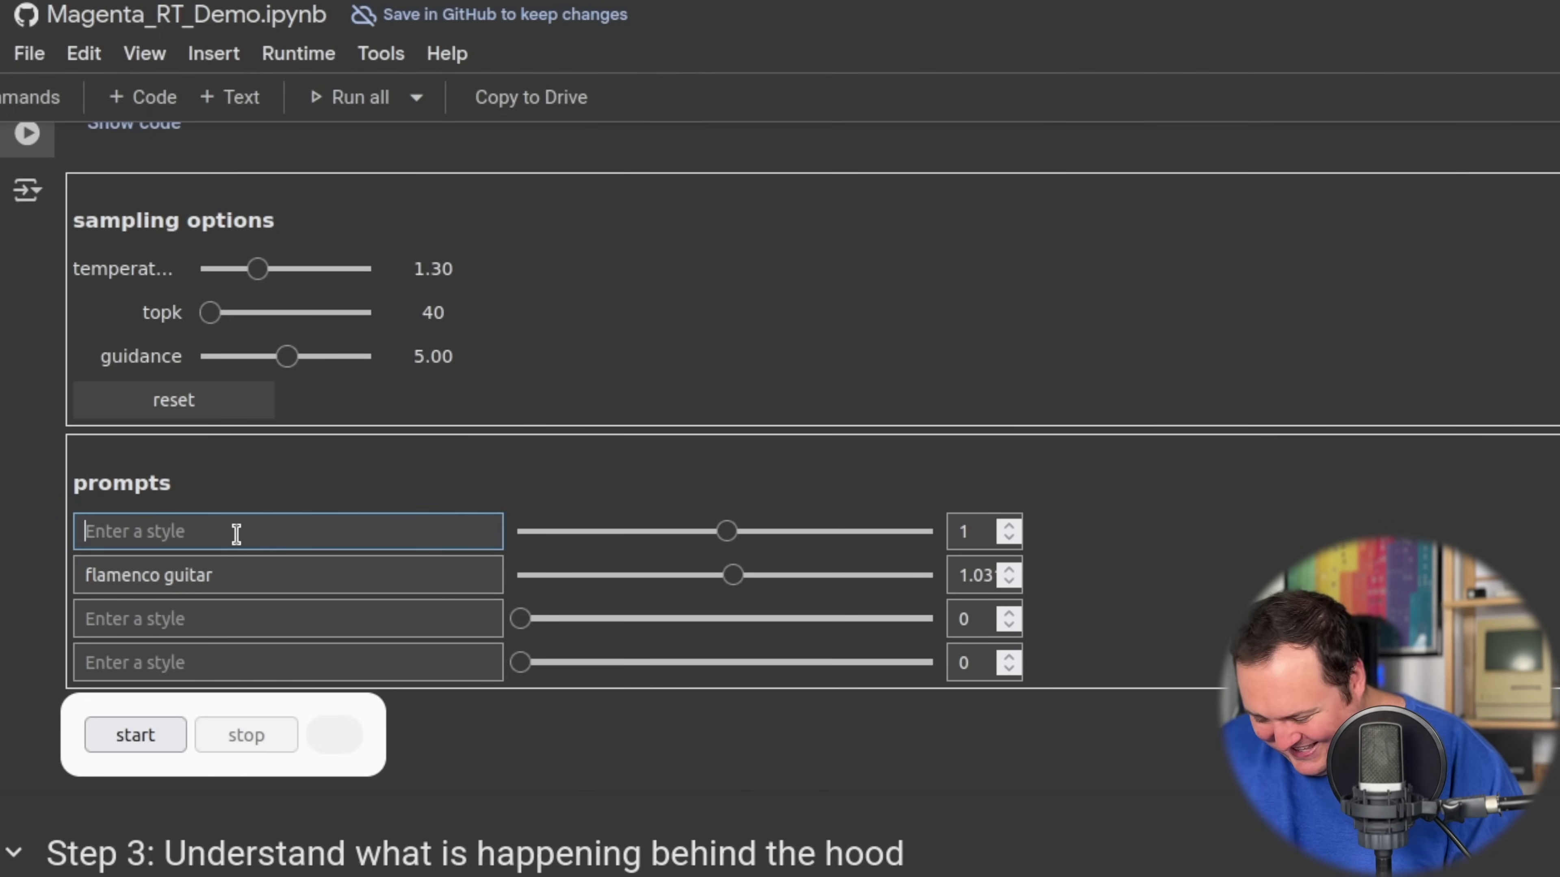
{"action": "type", "text": "Piano"}
- Replace the flamenco guitar prompt with "Seductive" and enter "R&B" as the third style prompt
{"action": "key", "text": "Tab"}
{"action": "key", "text": "Tab"}
{"action": "key", "text": "Tab"}
{"action": "type", "text": "Seductive"}
{"action": "key", "text": "Tab"}
{"action": "key", "text": "Tab"}
{"action": "key", "text": "Tab"}
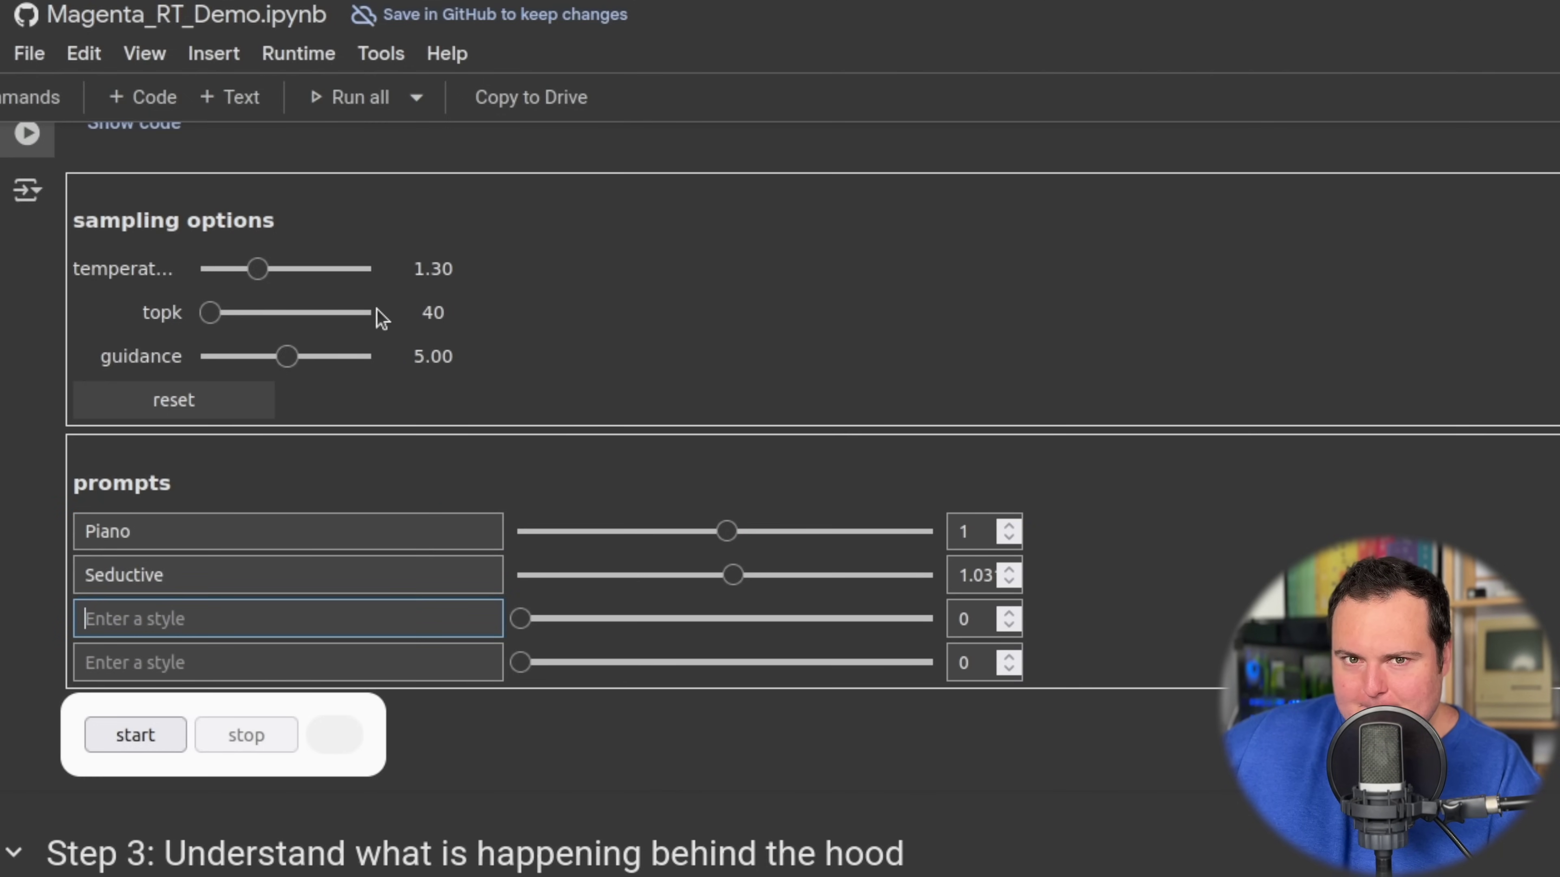
{"action": "type", "text": "R&B"}
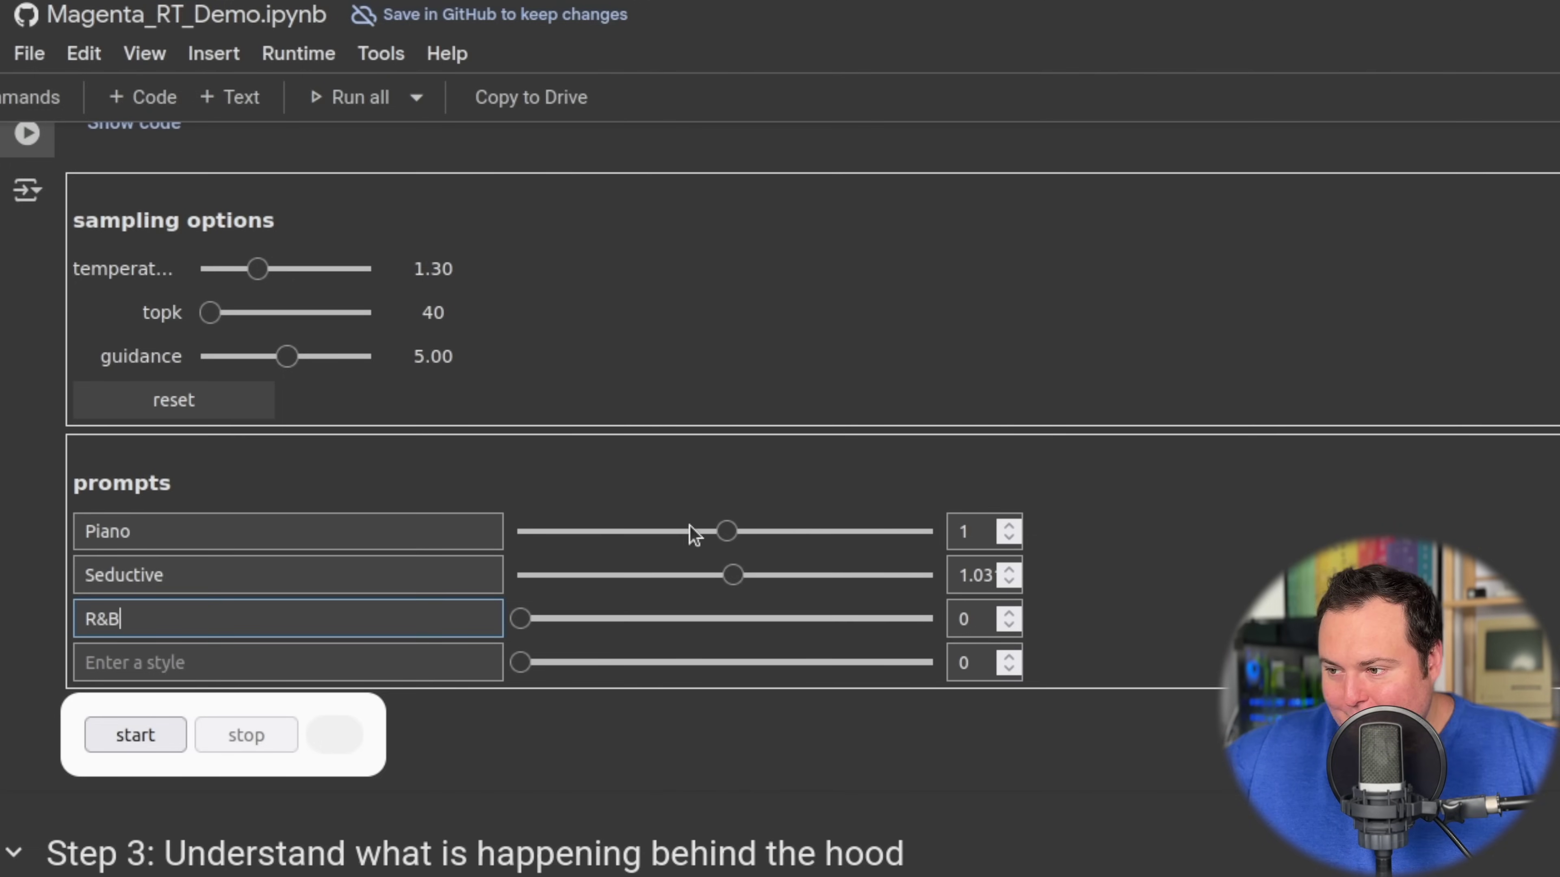
- Set the prompt weights to about 0.62 for Piano, 0.24 for R&B and 1.10 for Seductive, and start the music stream
{"action": "left_click", "coordinate": [607, 522]}
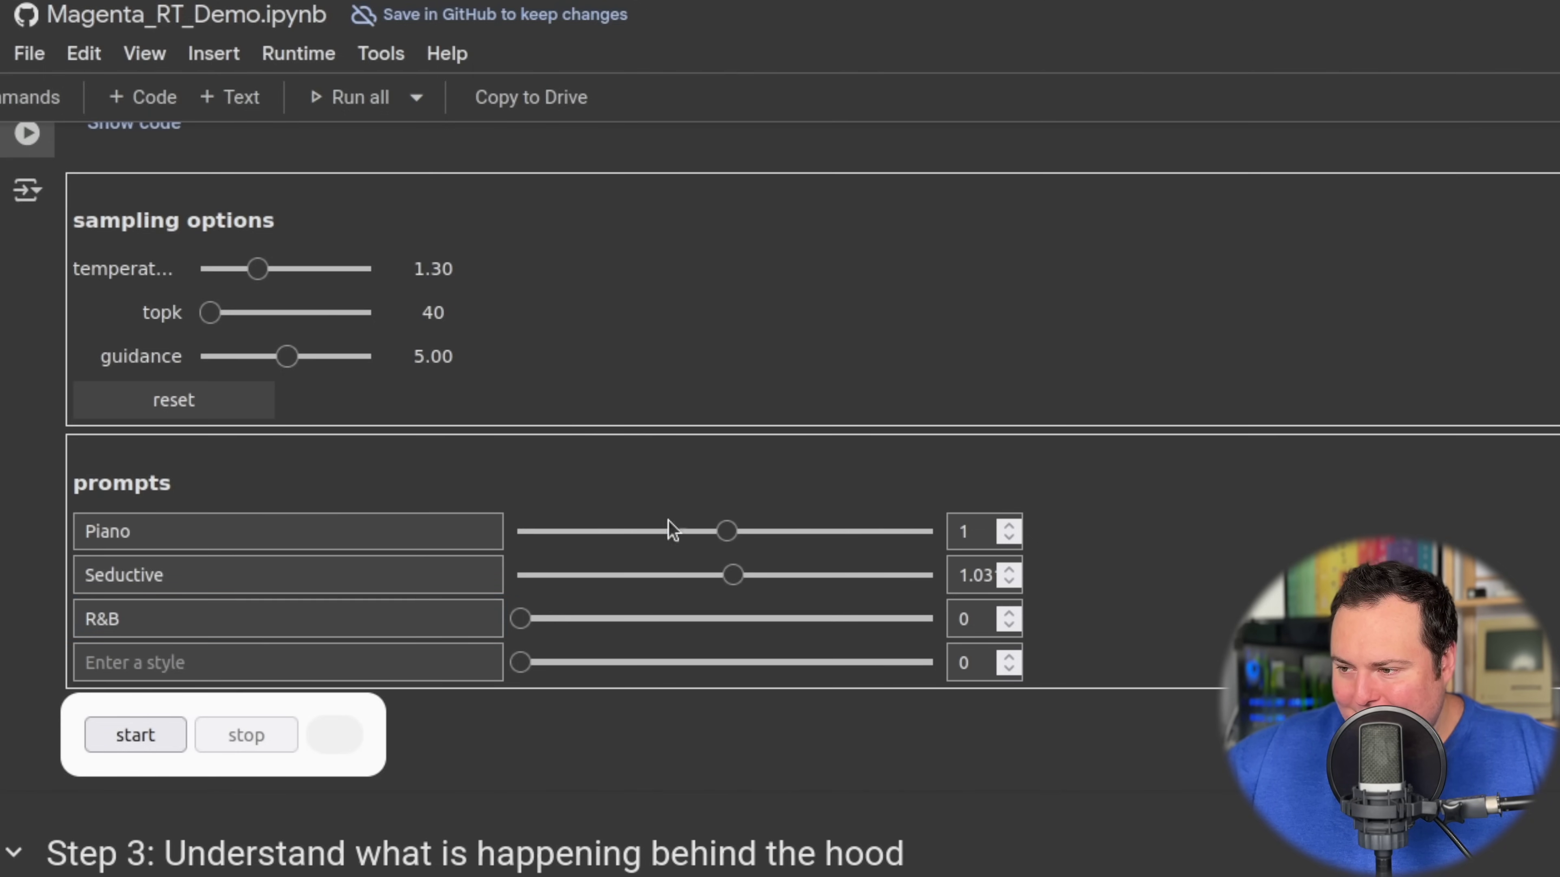
{"action": "left_click_drag", "start_coordinate": [727, 532], "coordinate": [649, 531]}
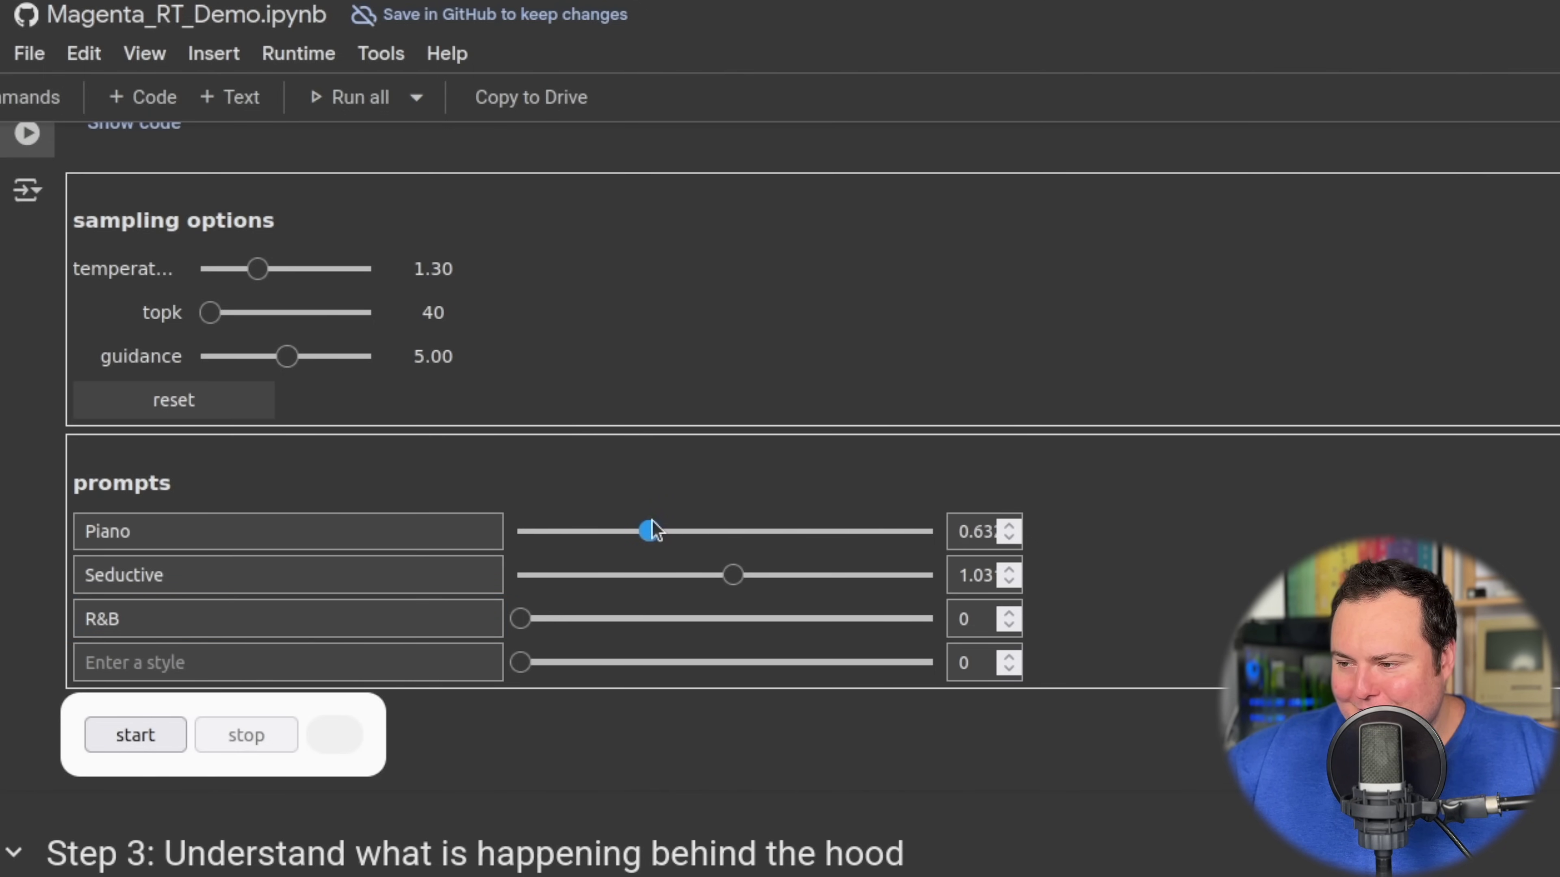
{"action": "left_click_drag", "start_coordinate": [519, 618], "coordinate": [568, 641]}
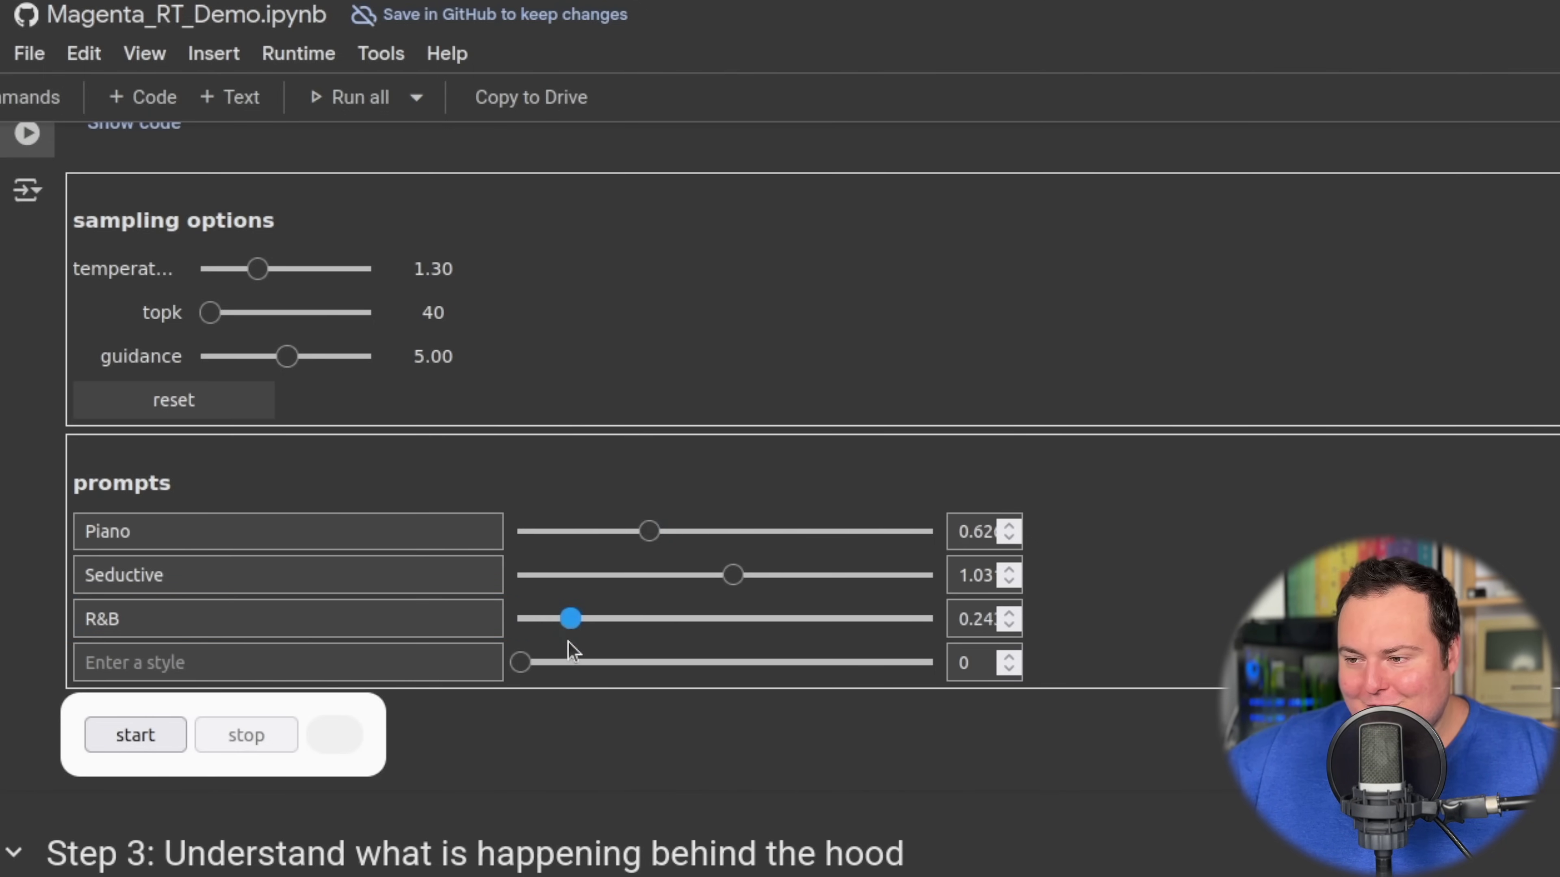
{"action": "left_click_drag", "start_coordinate": [731, 576], "coordinate": [748, 575]}
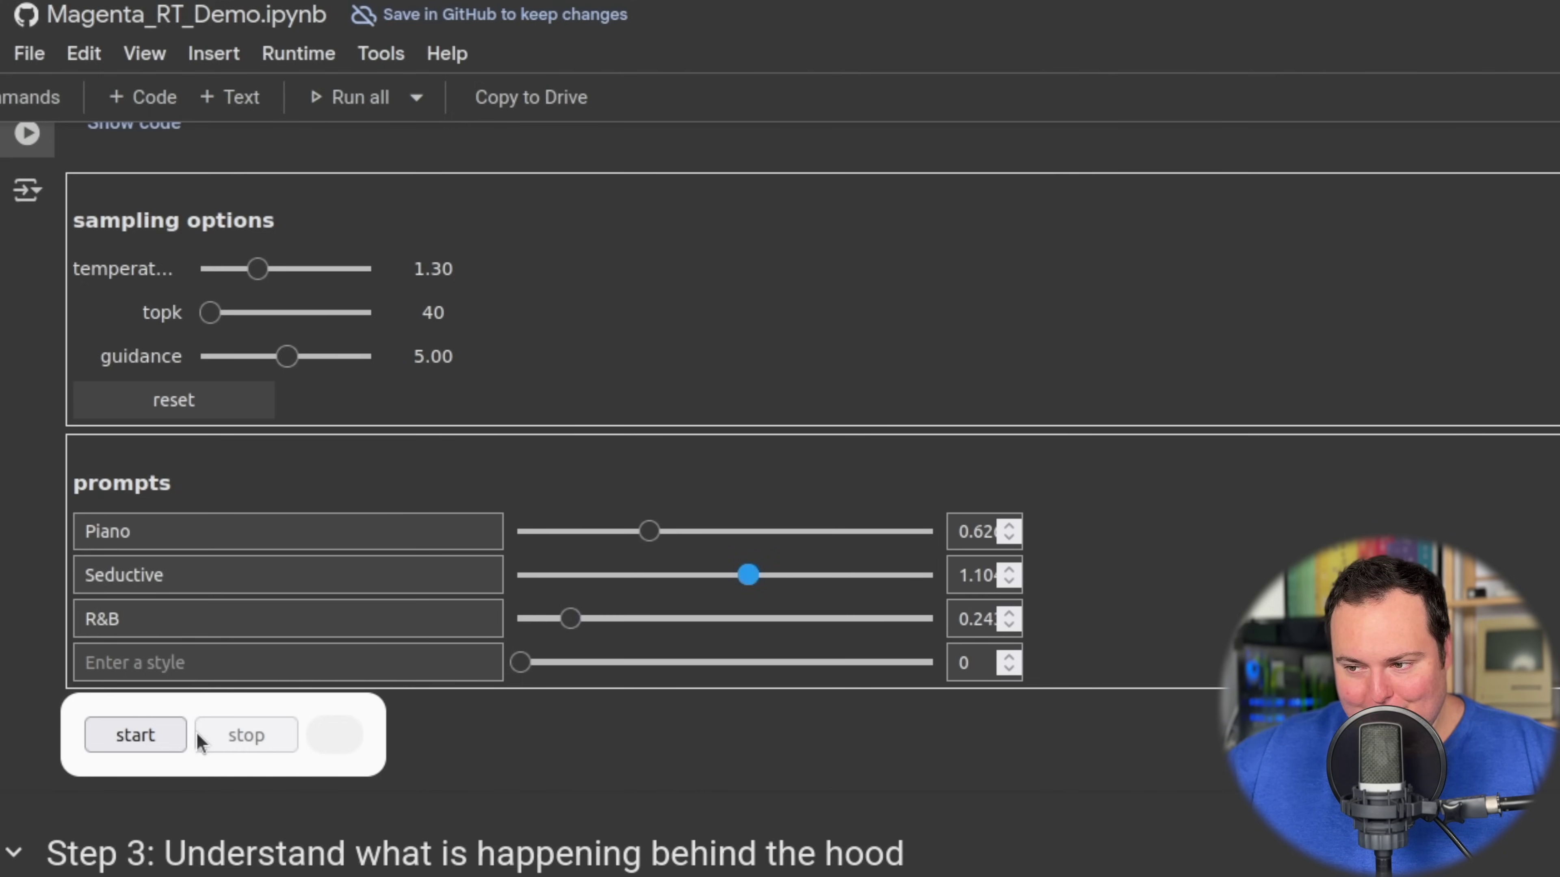
{"action": "left_click", "coordinate": [160, 730]}
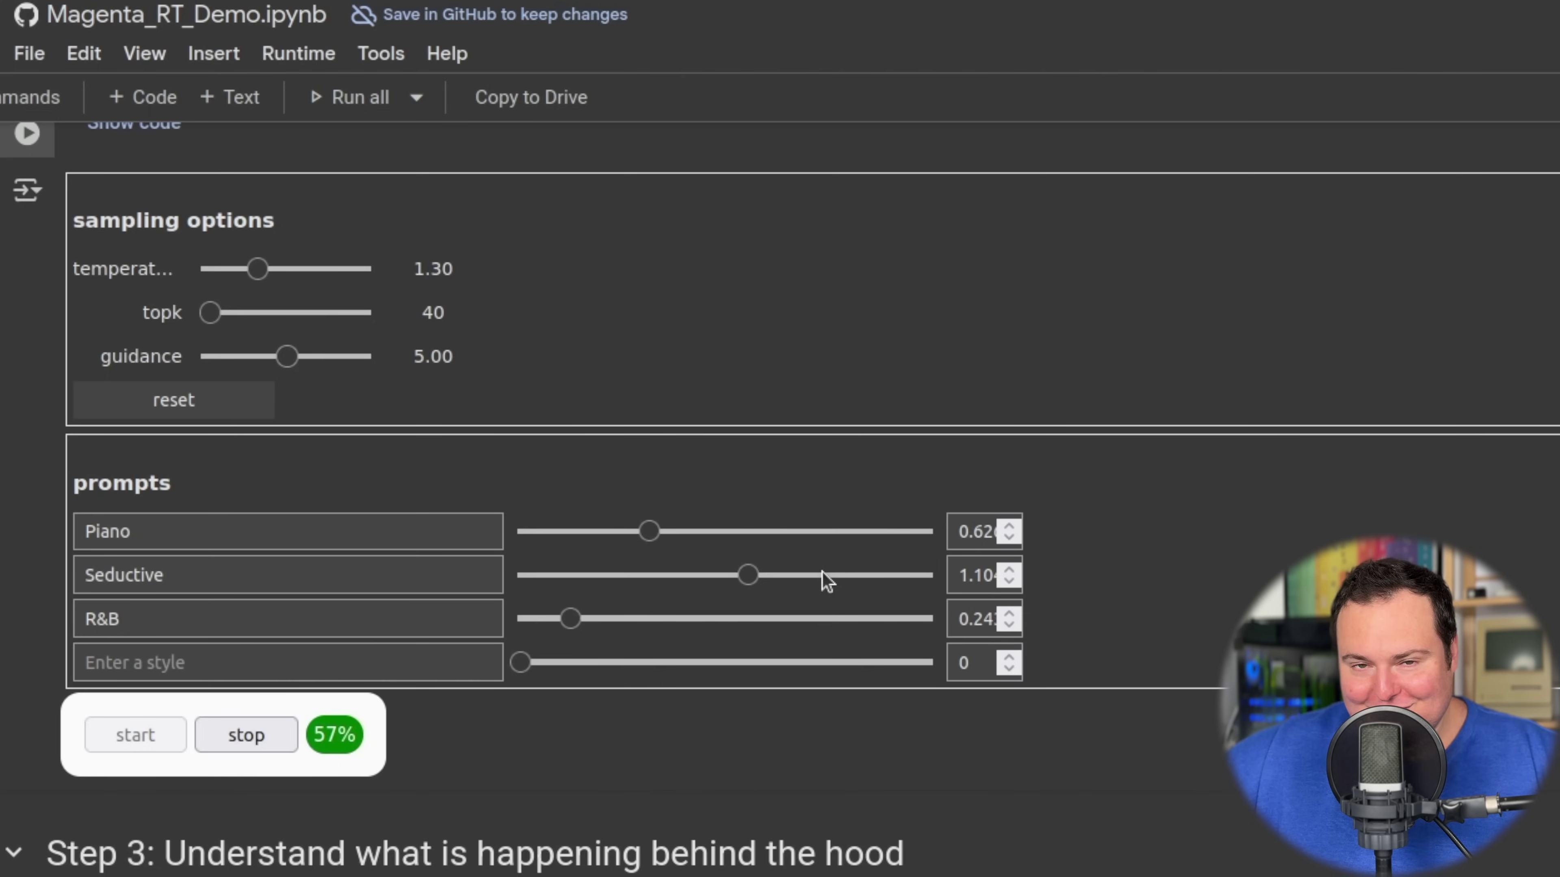
- While the stream plays, raise Seductive to 2, then set weights of about 1.26 for R&B, 1.16 for Seductive and 1.33 for Piano
{"action": "left_click_drag", "start_coordinate": [748, 575], "coordinate": [951, 575]}
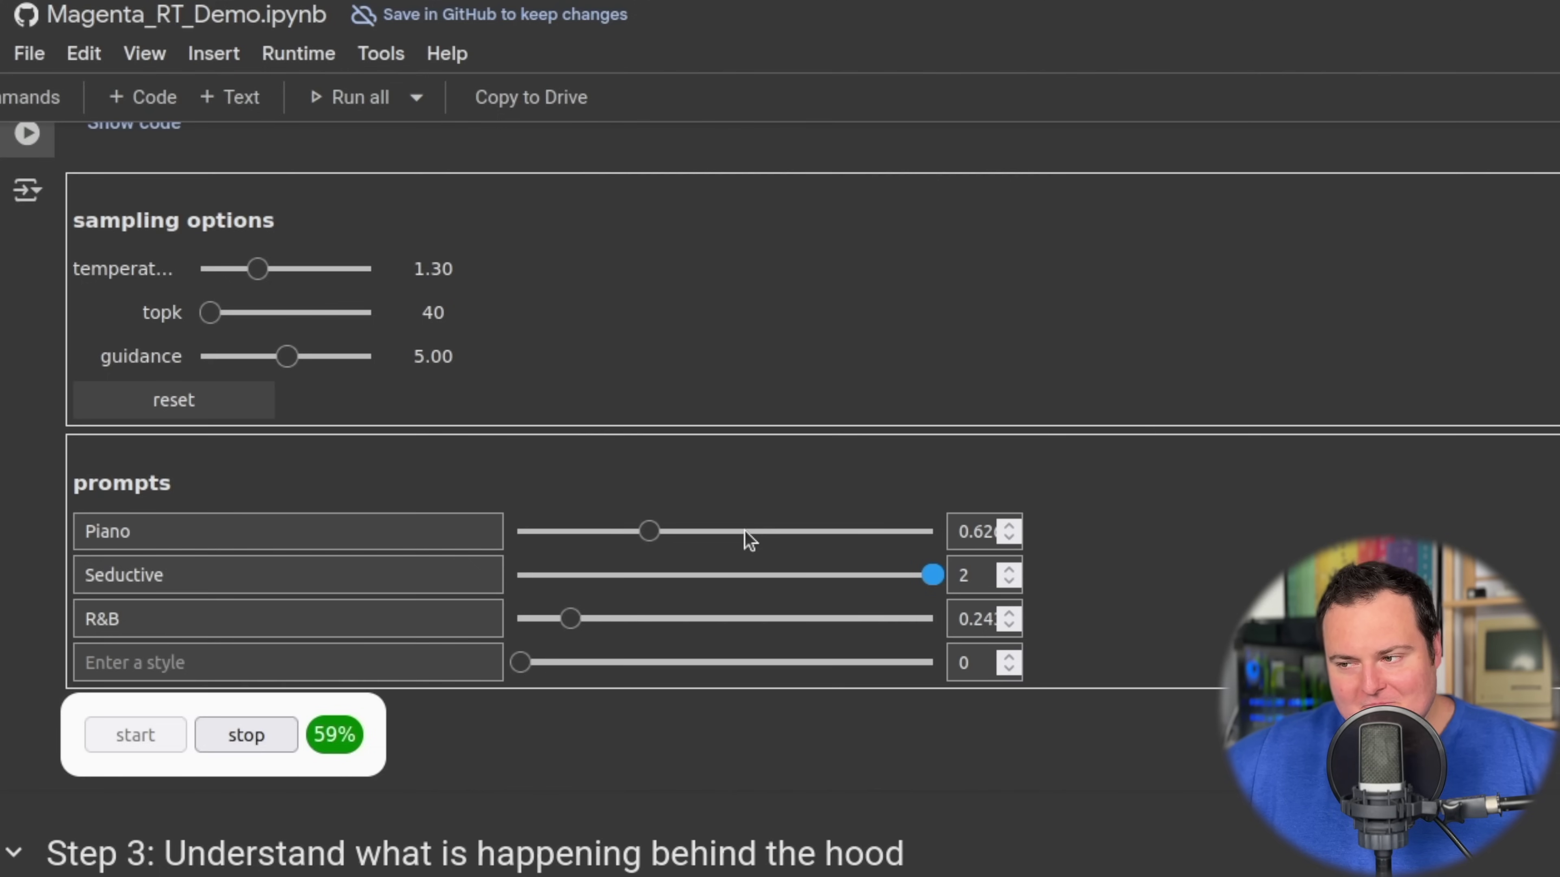
{"action": "left_click", "coordinate": [685, 618]}
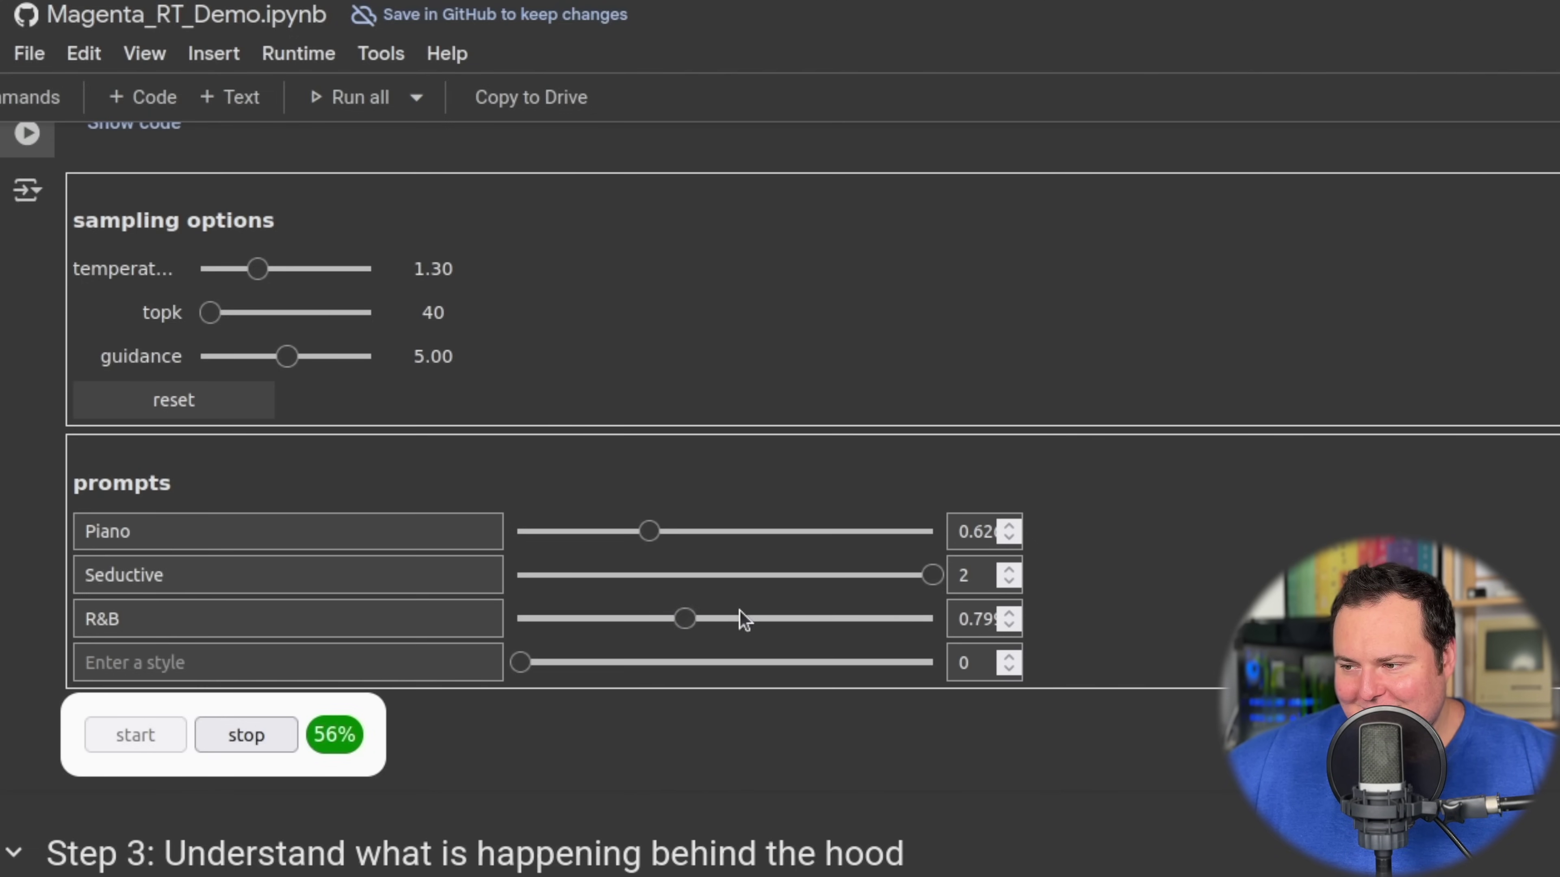
{"action": "left_click", "coordinate": [783, 618]}
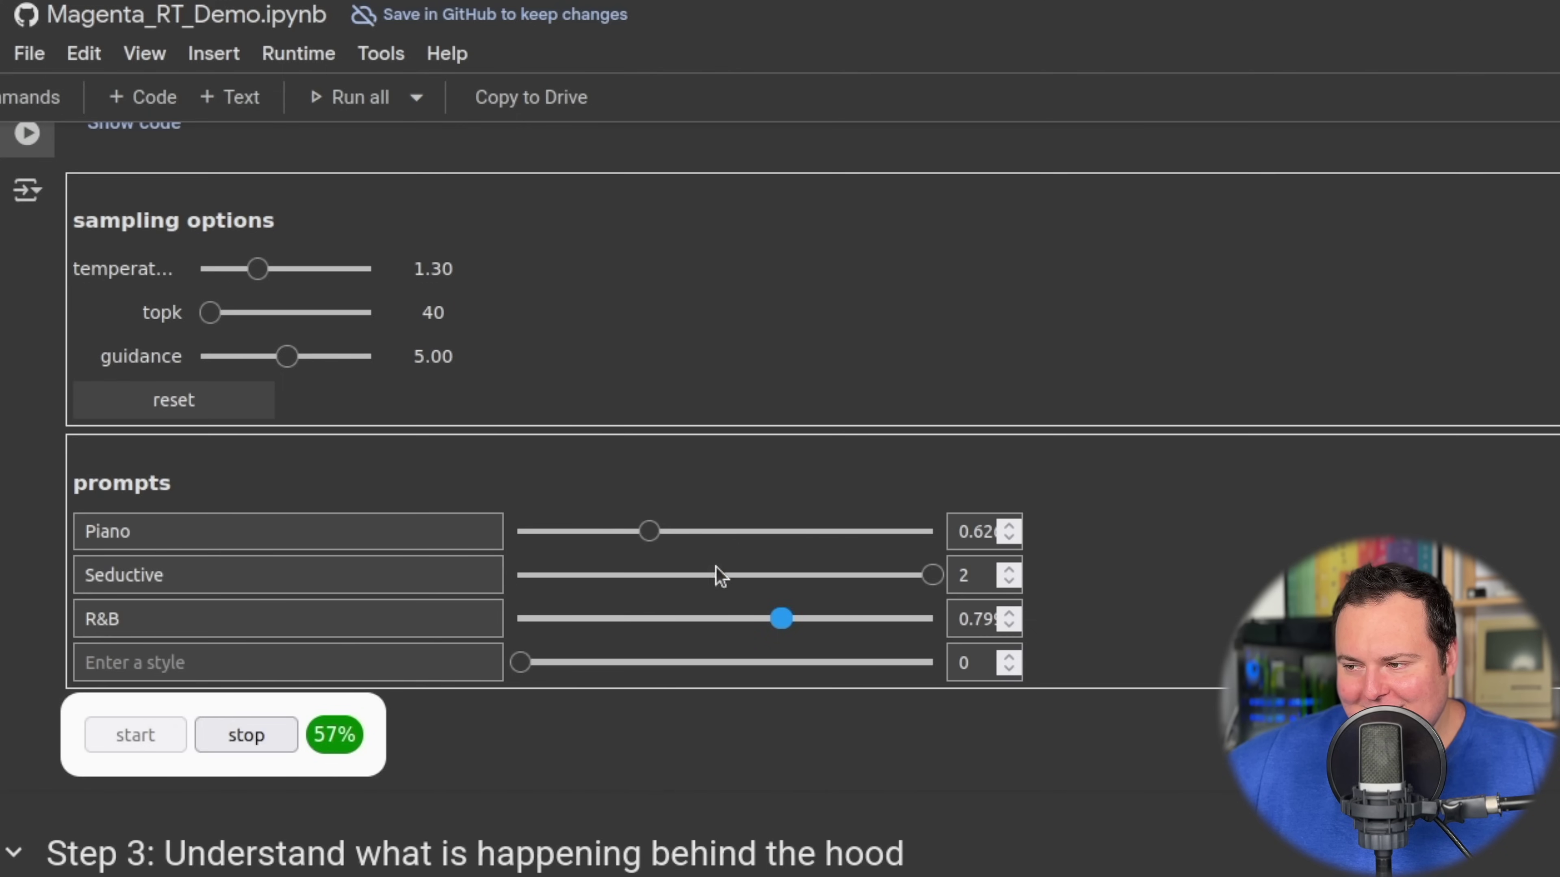
{"action": "left_click", "coordinate": [760, 575]}
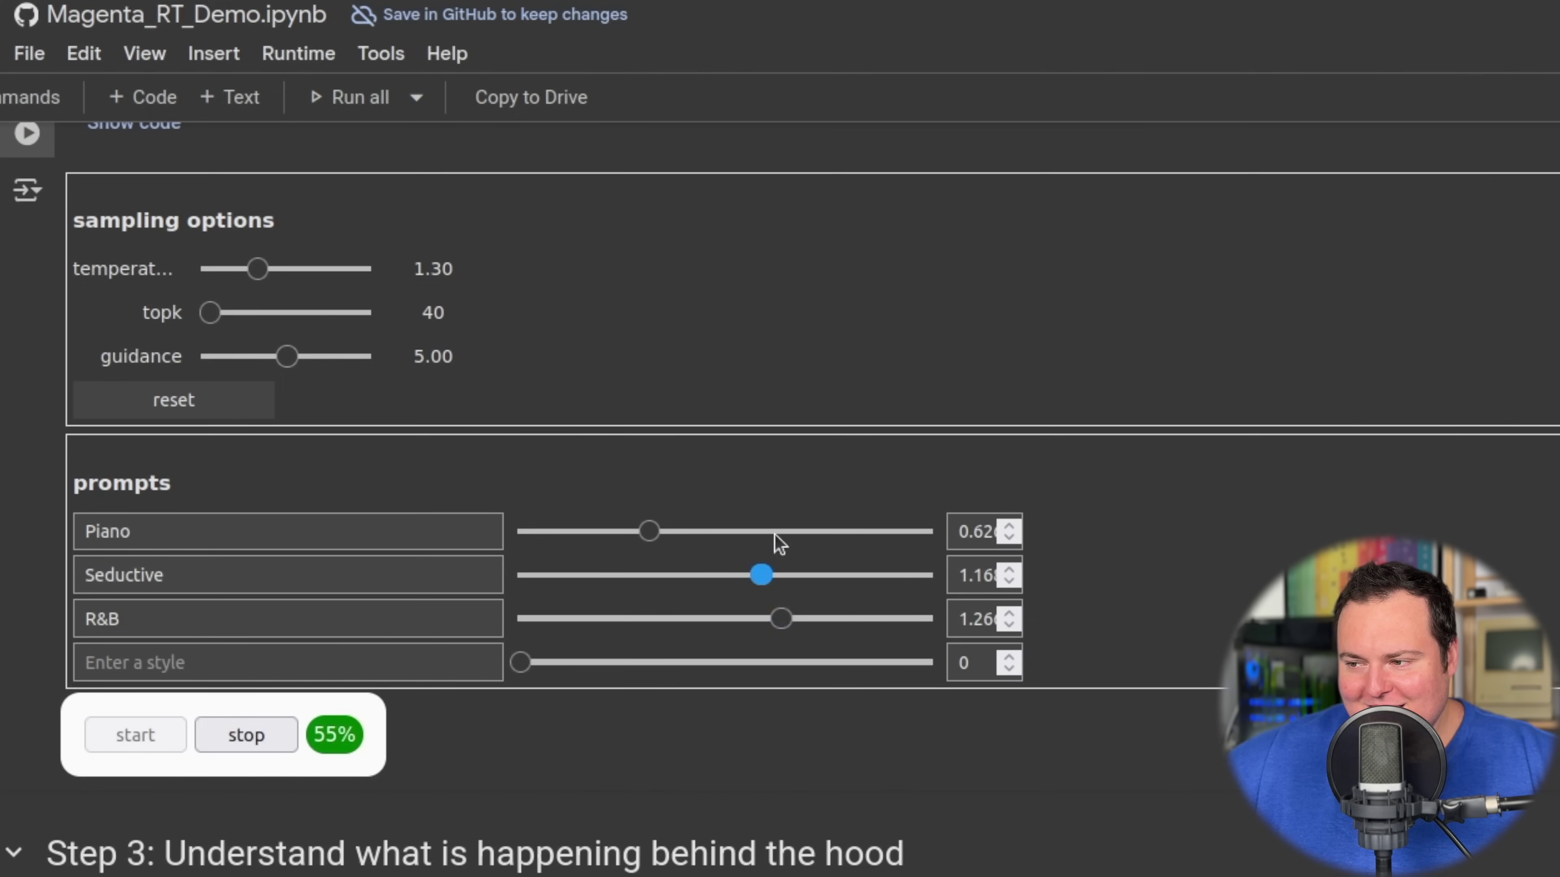
{"action": "left_click", "coordinate": [797, 531]}
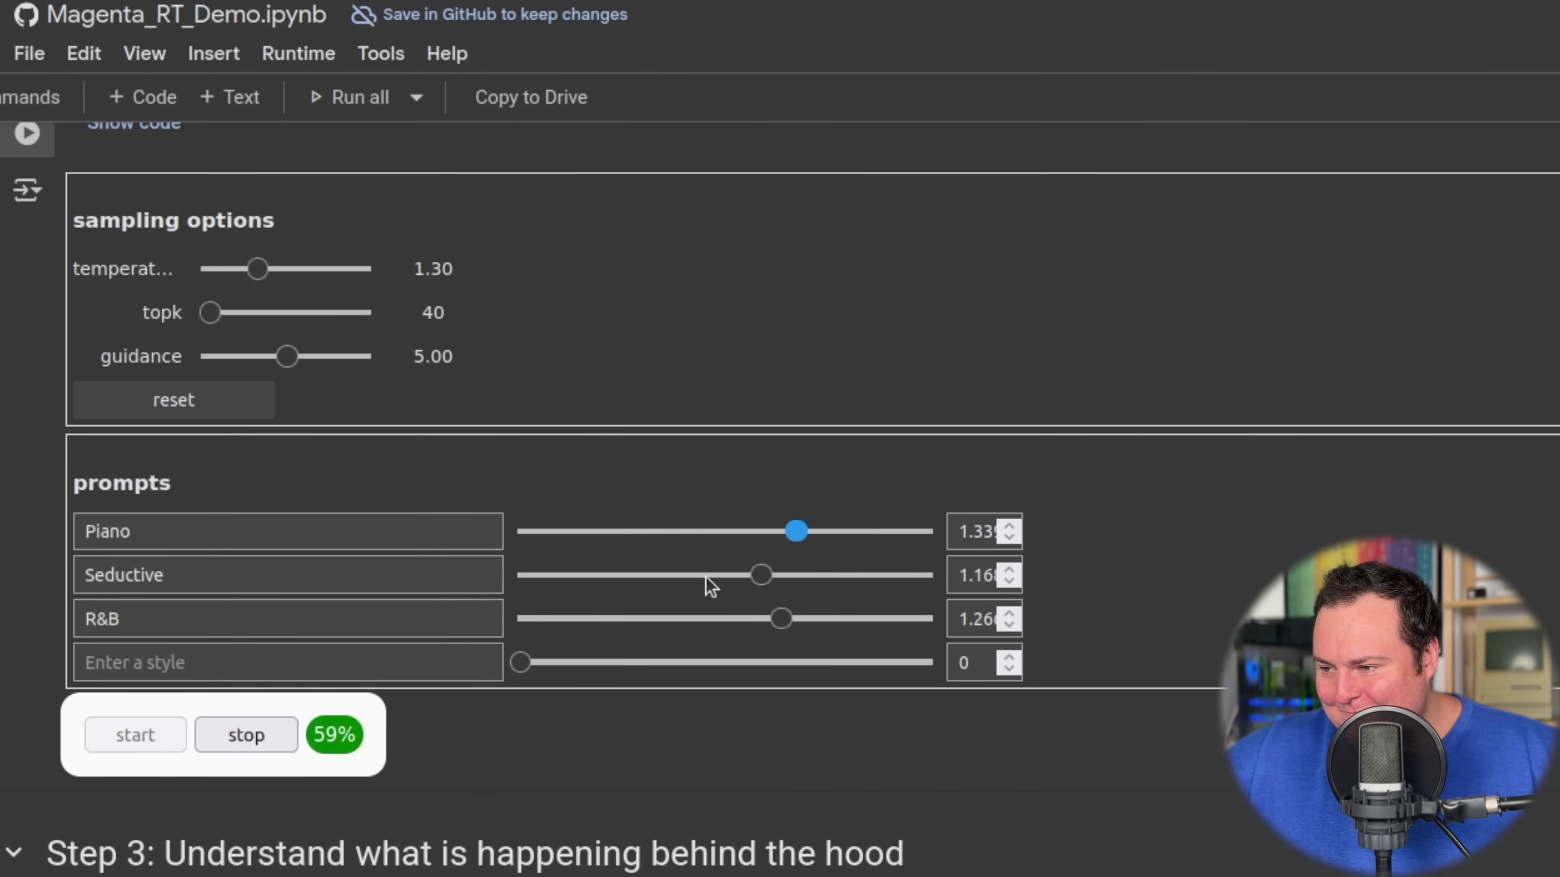
- Drop Piano's weight to about 0.56, raise it to 2, and lower Seductive to about 0.01 and R&B to about 0.41
{"action": "left_click", "coordinate": [638, 532]}
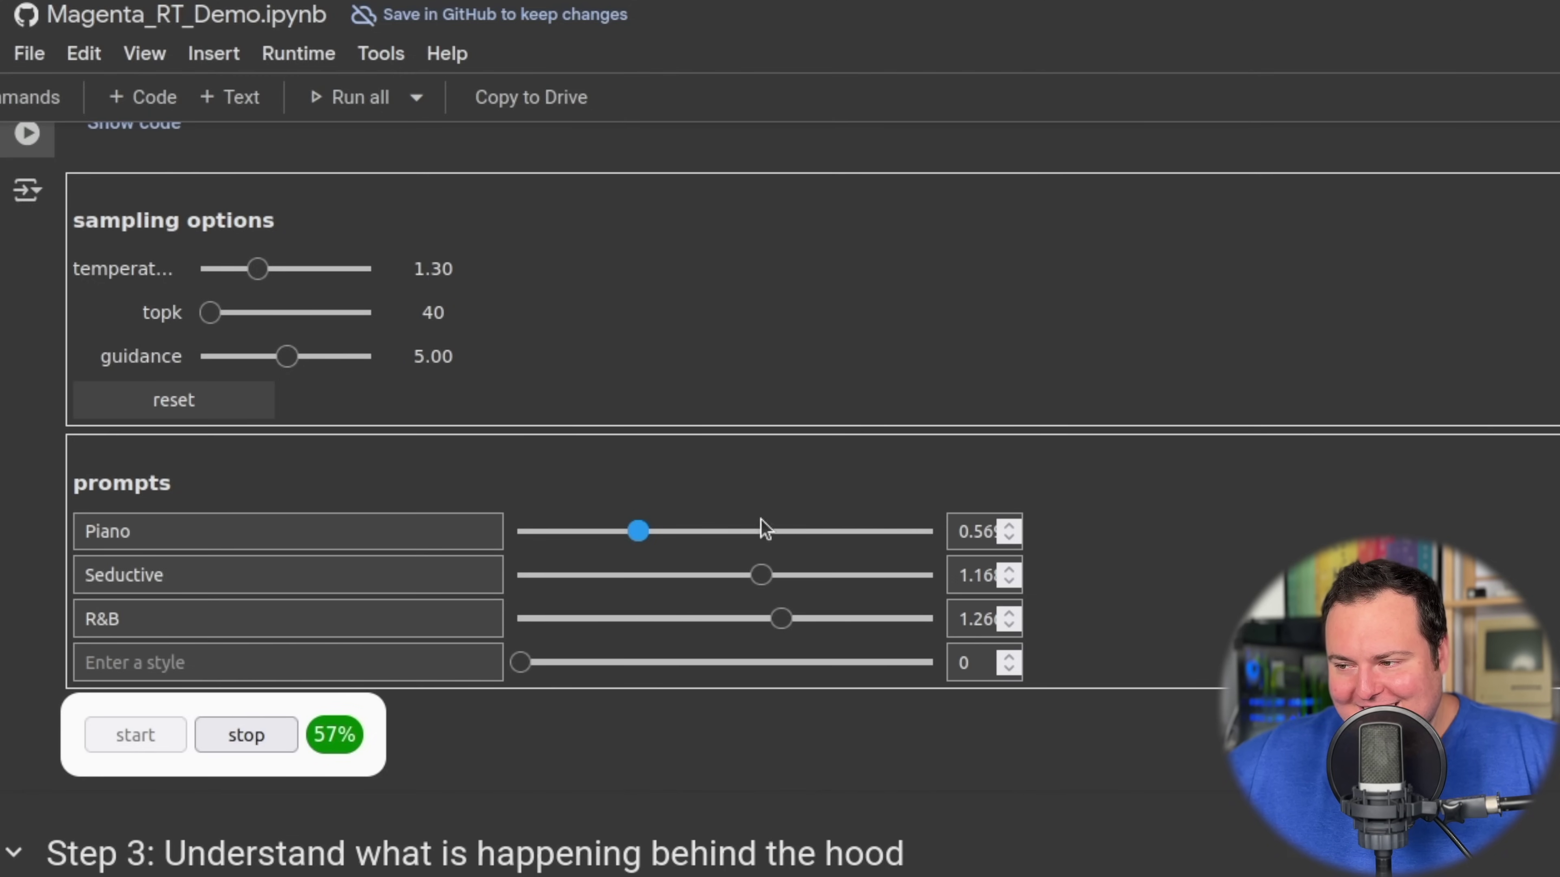
{"action": "left_click_drag", "start_coordinate": [638, 531], "coordinate": [955, 524]}
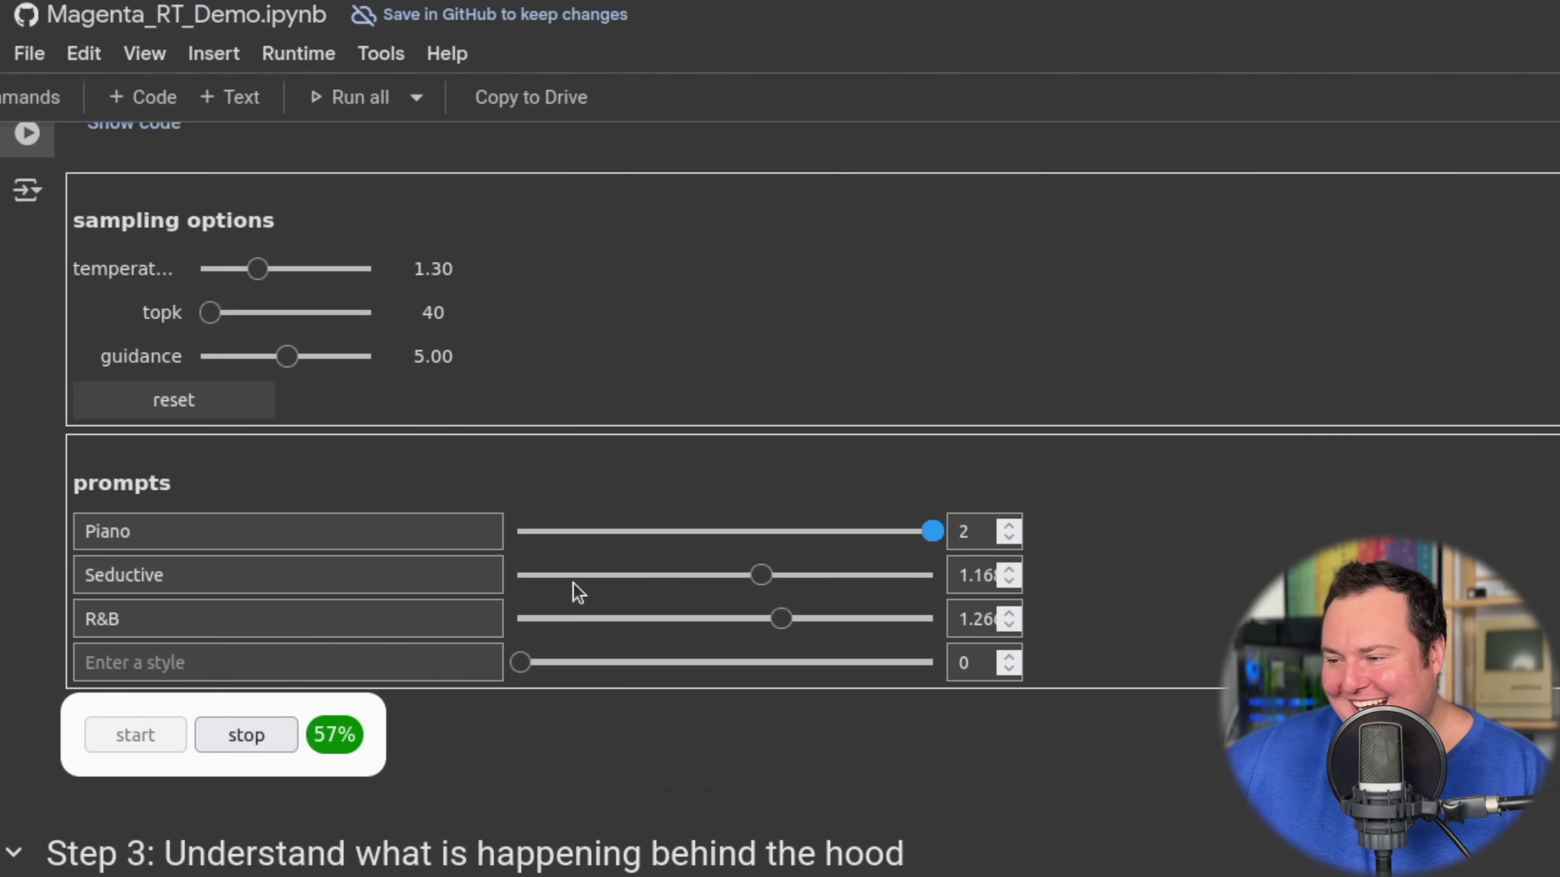
{"action": "left_click", "coordinate": [634, 619]}
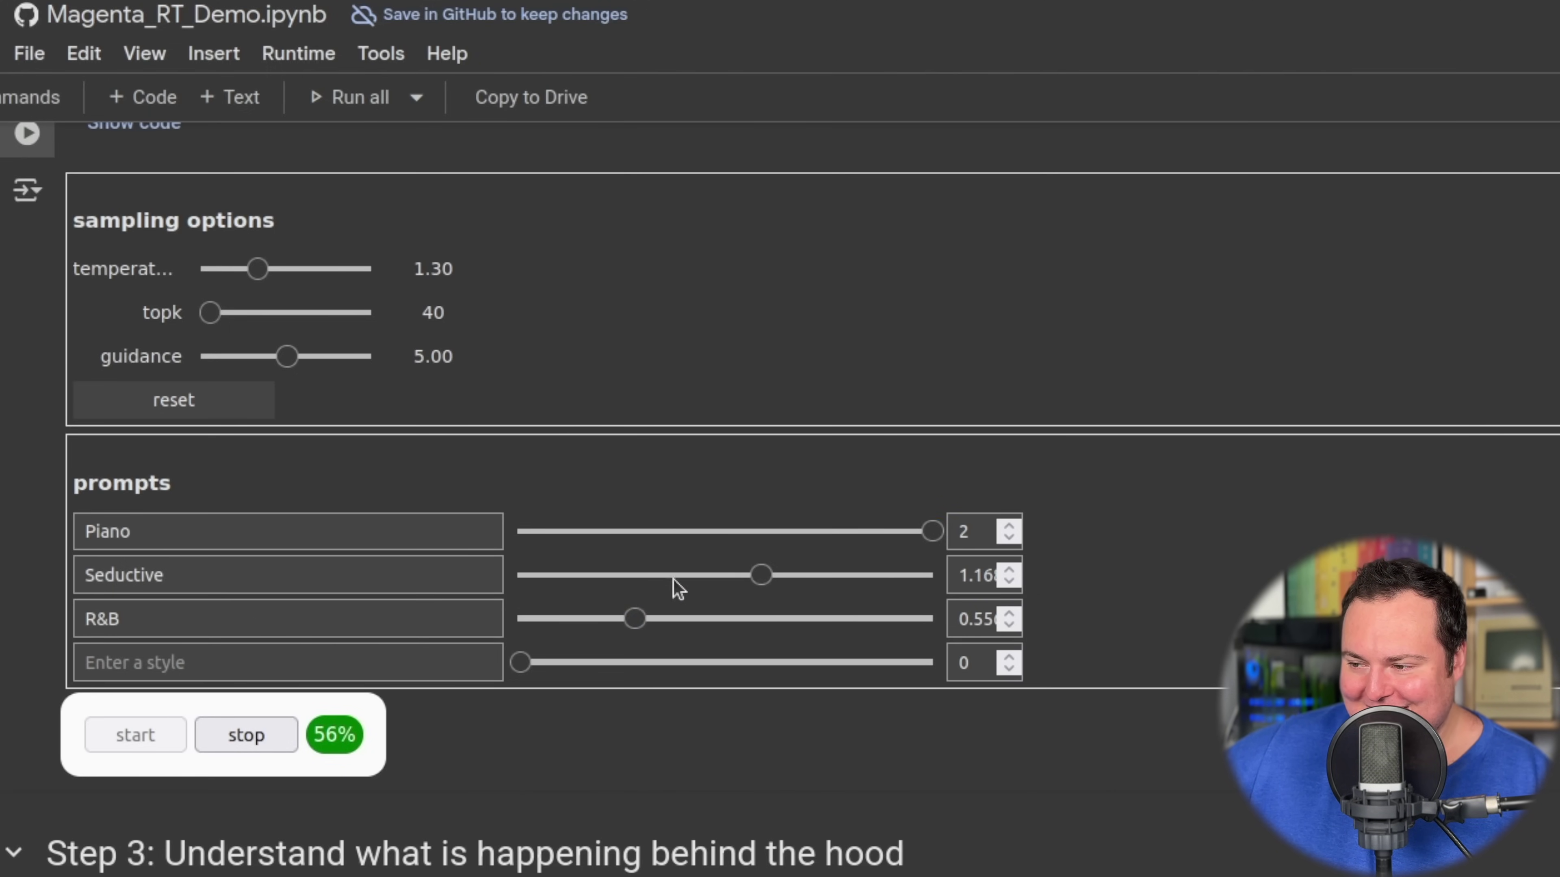
{"action": "left_click", "coordinate": [638, 575]}
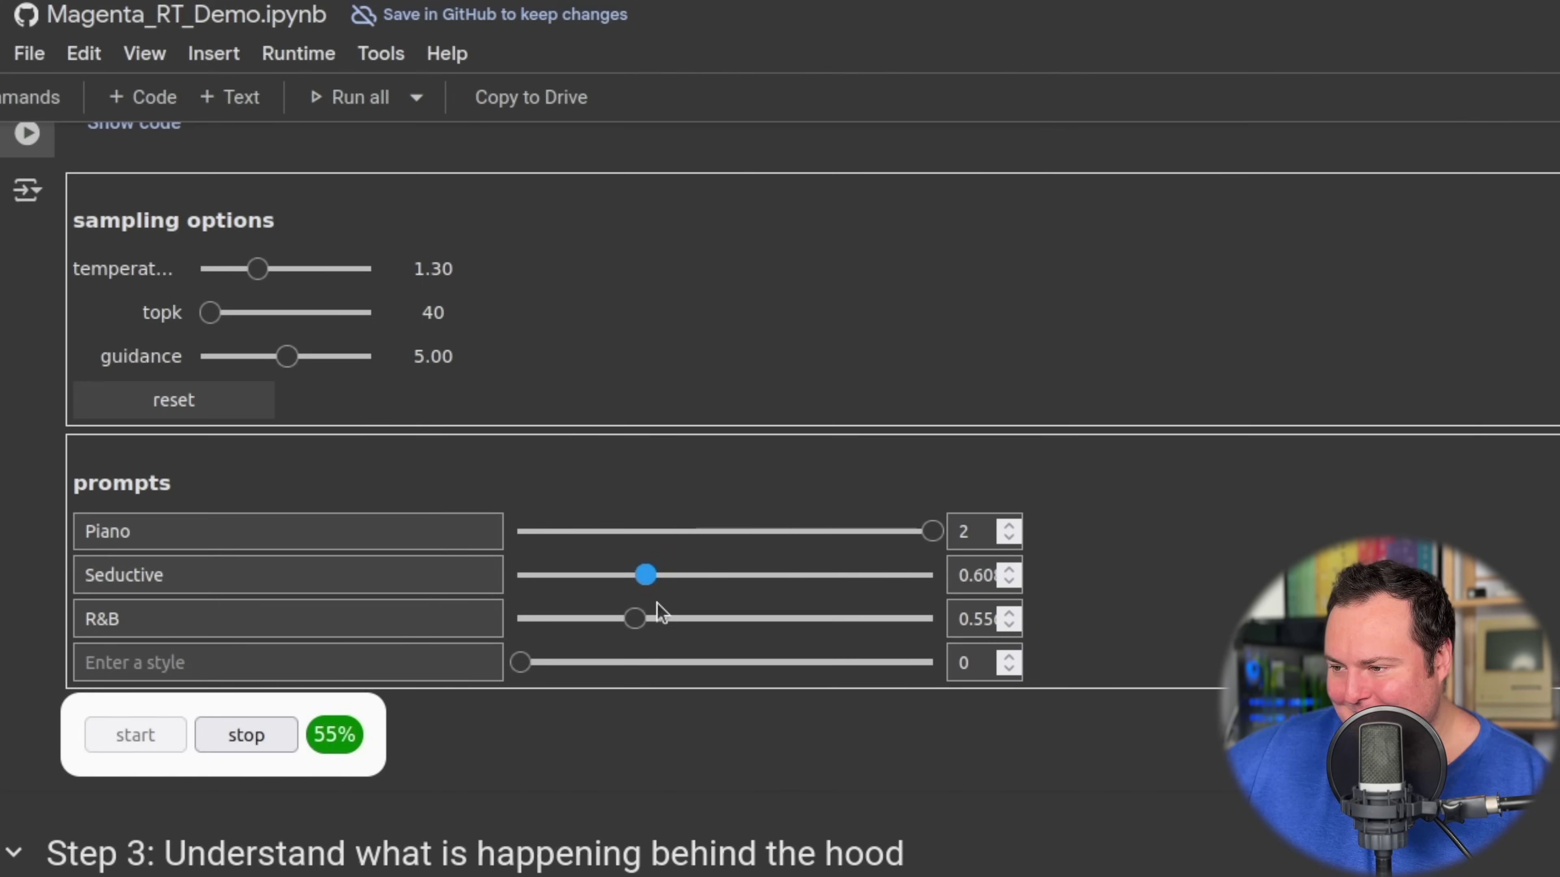
{"action": "left_click_drag", "start_coordinate": [627, 574], "coordinate": [522, 575]}
{"action": "left_click_drag", "start_coordinate": [635, 619], "coordinate": [596, 619]}
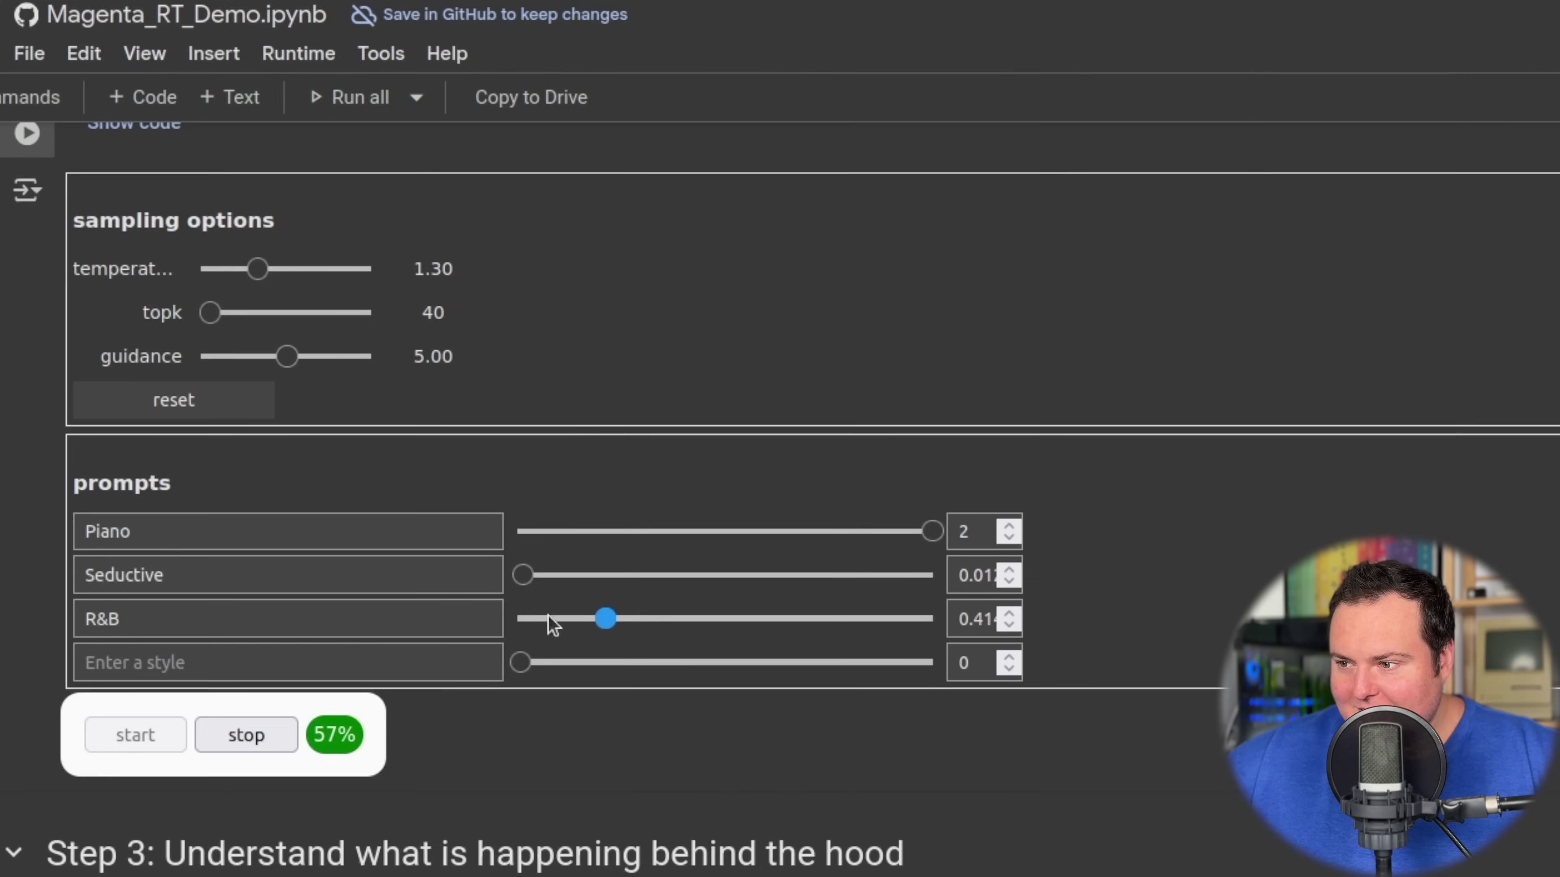
- Raise the Seductive weight to 2, drop R&B to 0, and stop the music stream
{"action": "left_click_drag", "start_coordinate": [522, 576], "coordinate": [1061, 583]}
{"action": "left_click_drag", "start_coordinate": [608, 619], "coordinate": [442, 616]}
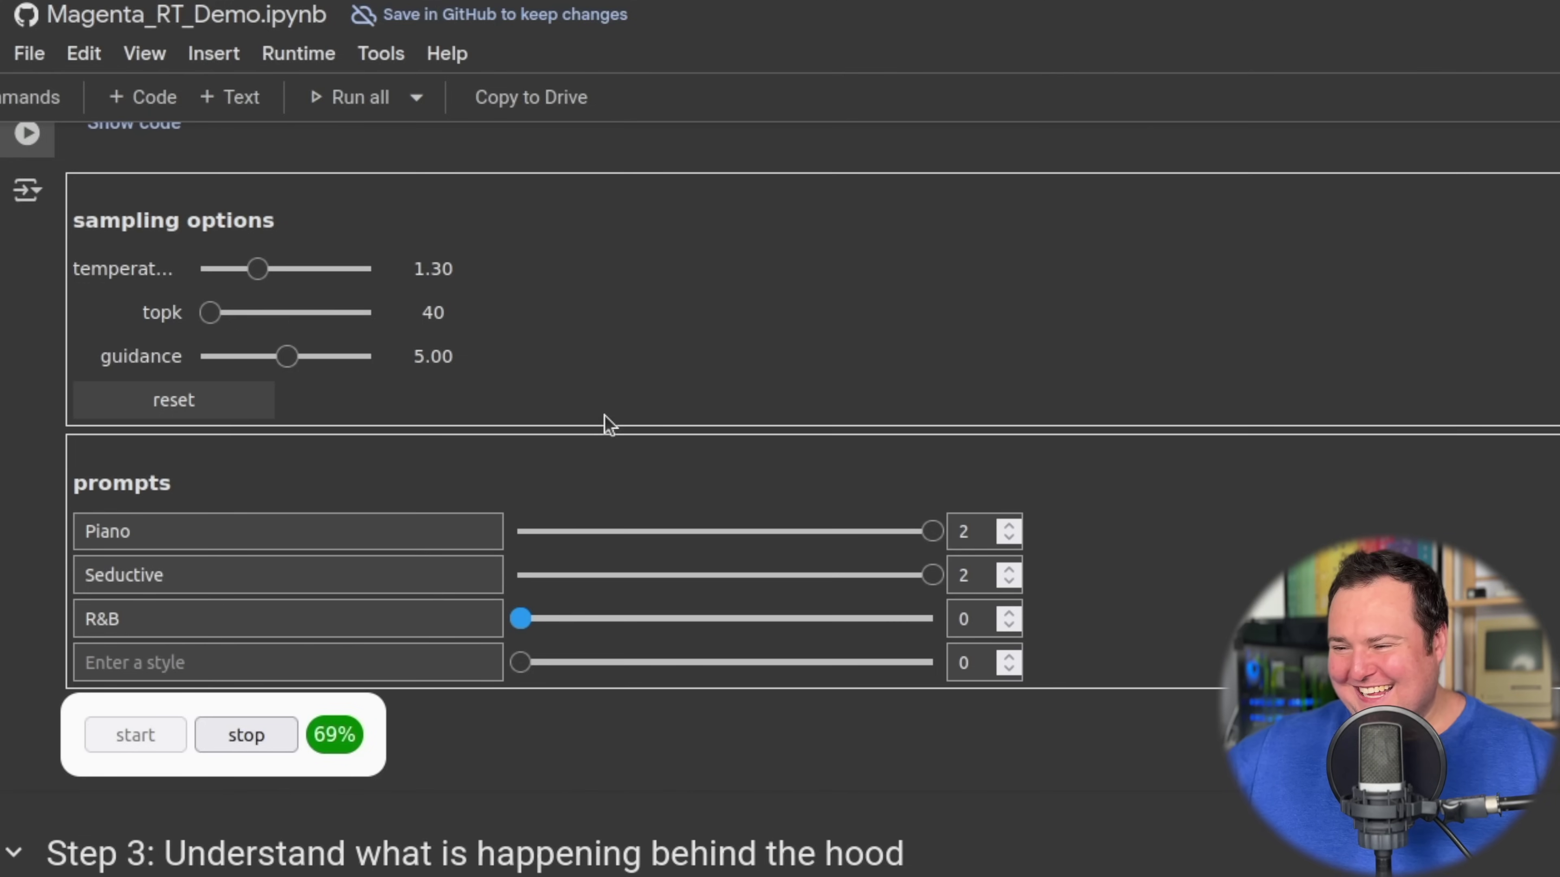
{"action": "left_click", "coordinate": [274, 738]}
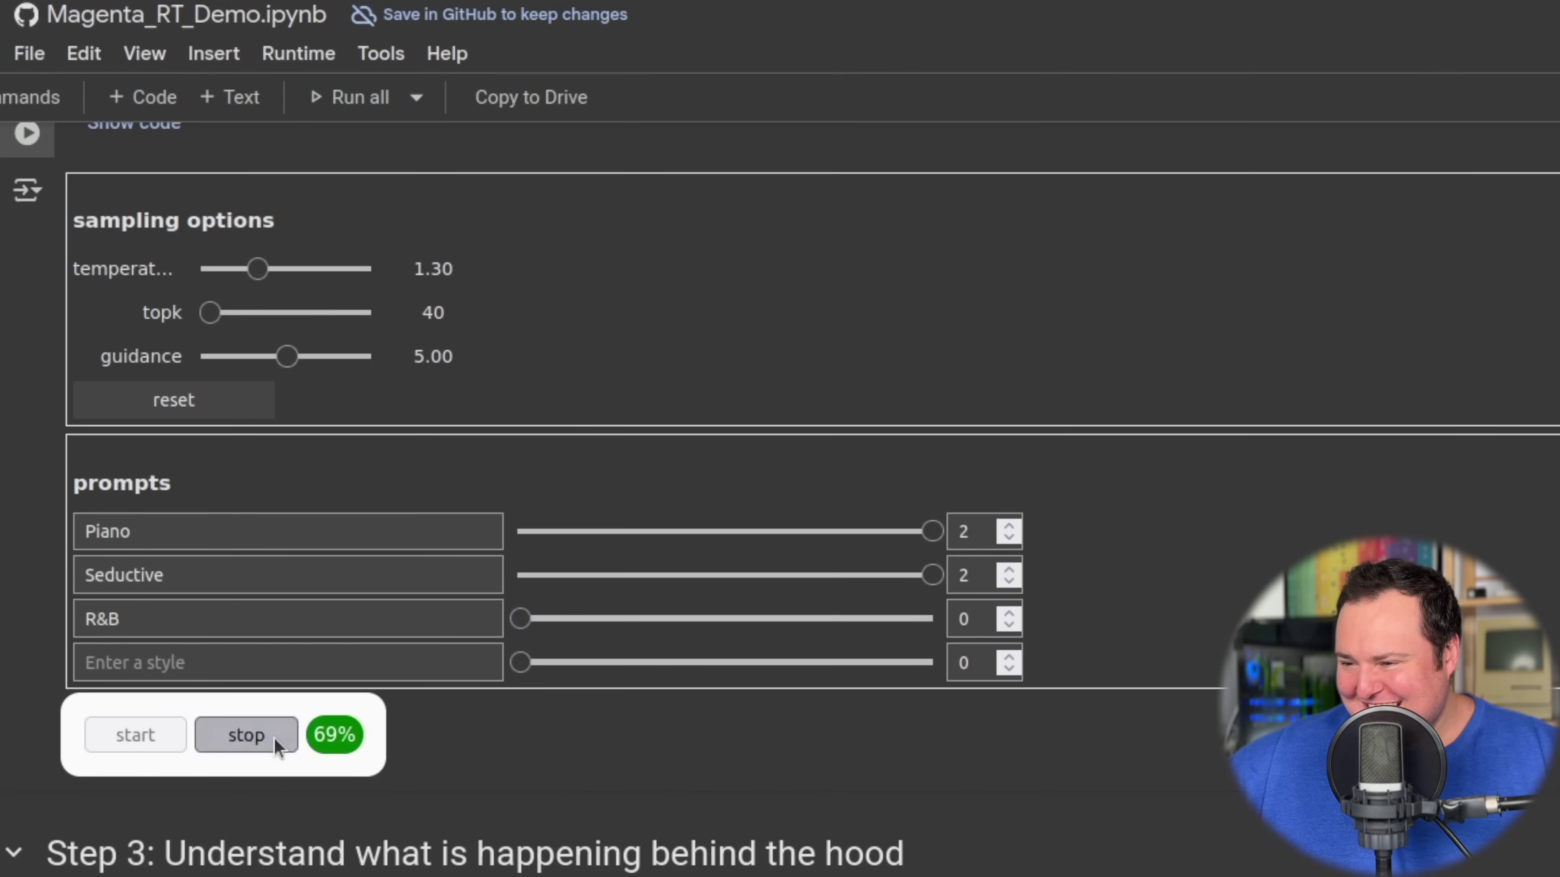
- Replace the Piano prompt with "Drum" and the Seductive prompt with "Key of E bass"
{"action": "double_click", "coordinate": [246, 541]}
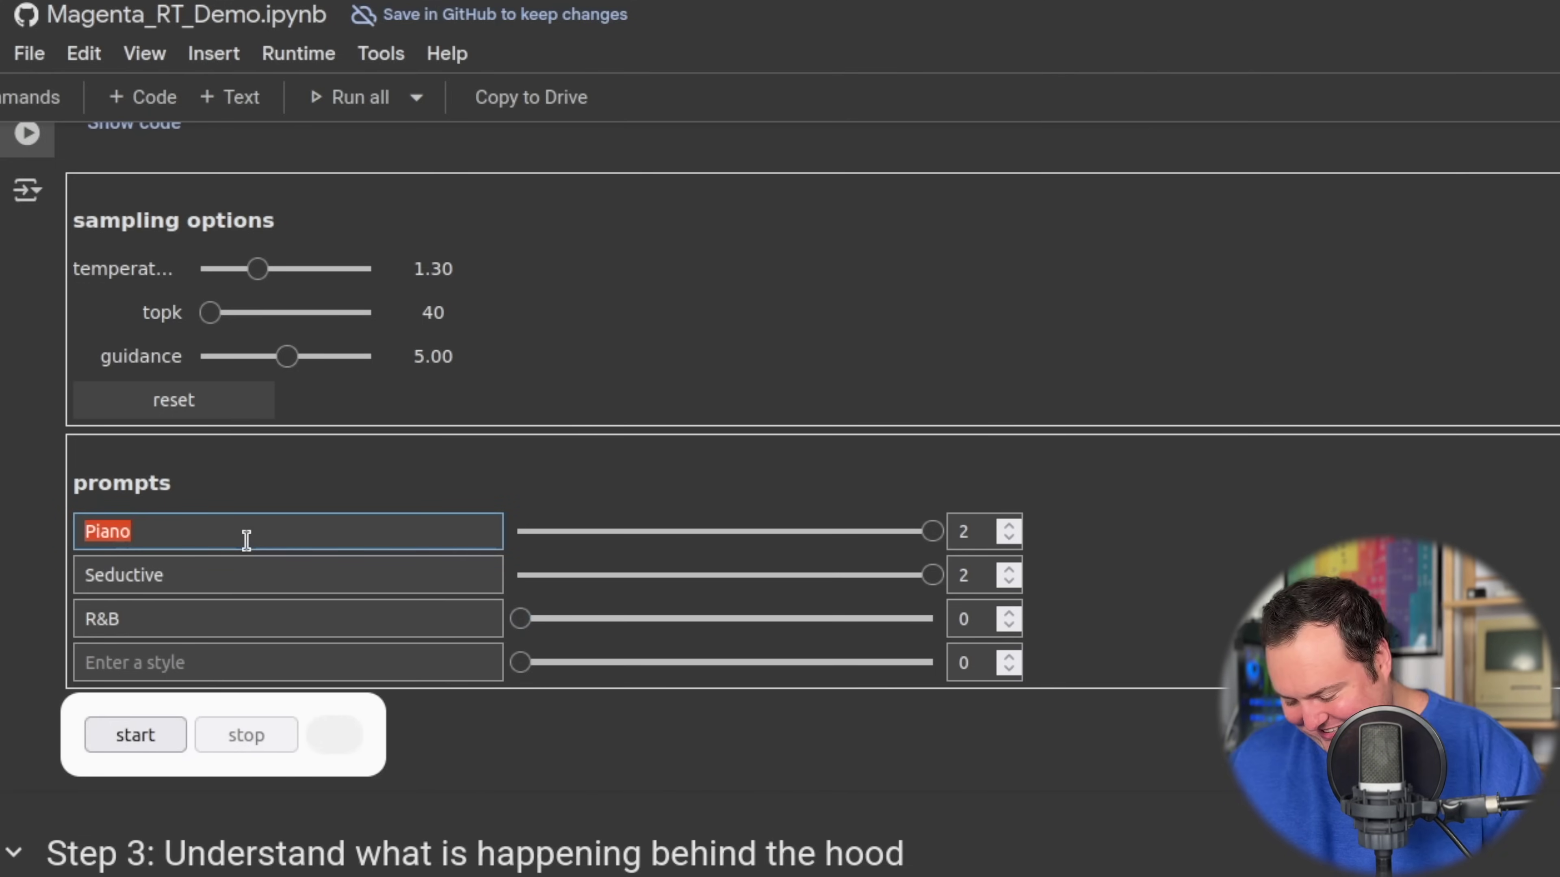
{"action": "type", "text": "Drum"}
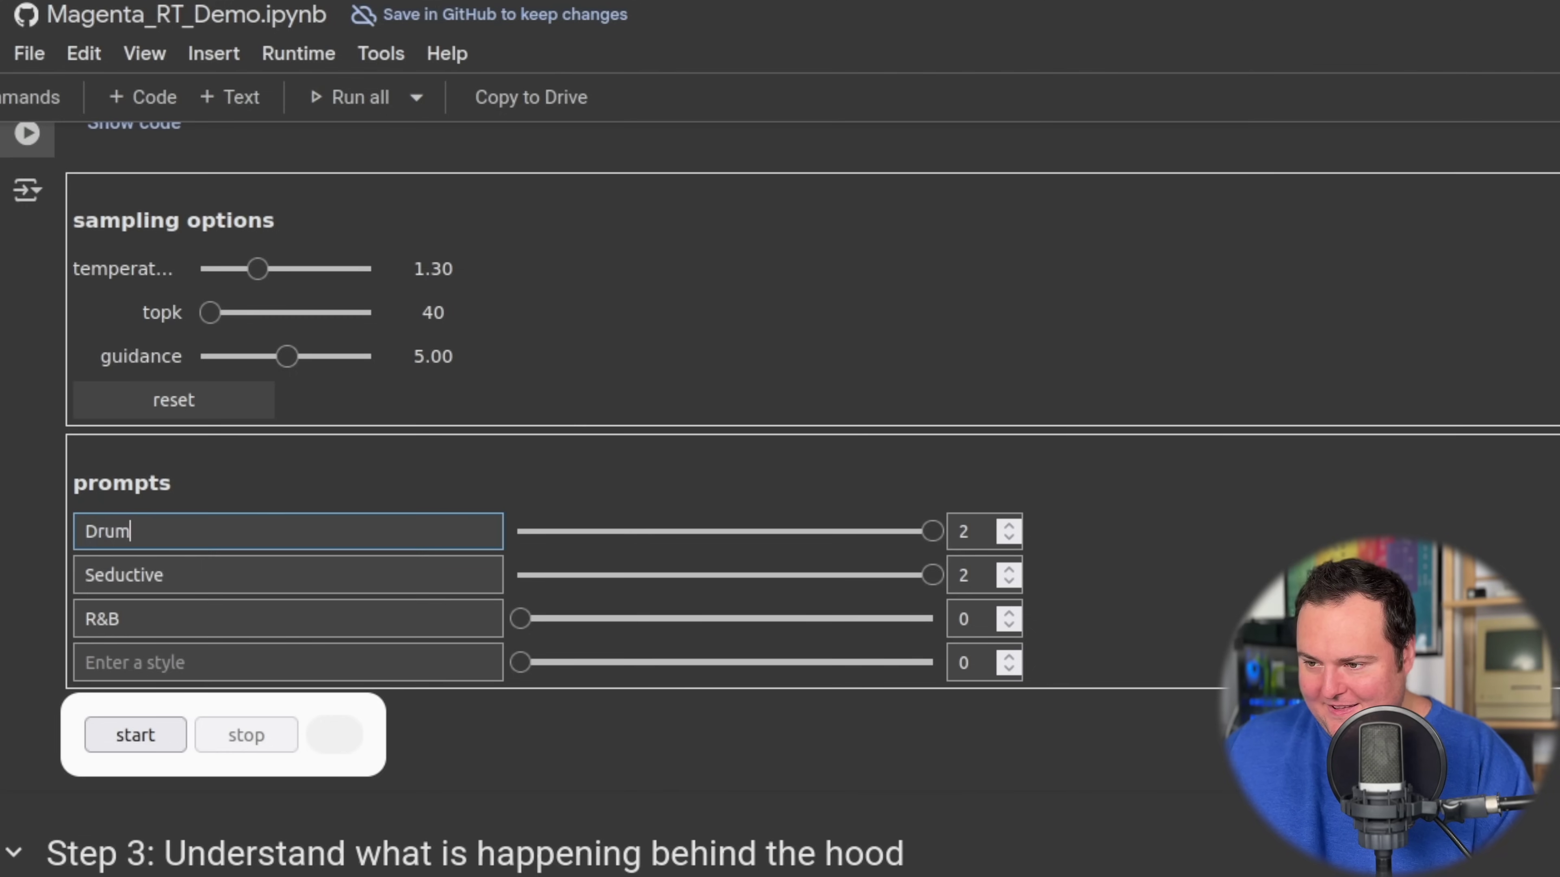
{"action": "key", "text": "Tab"}
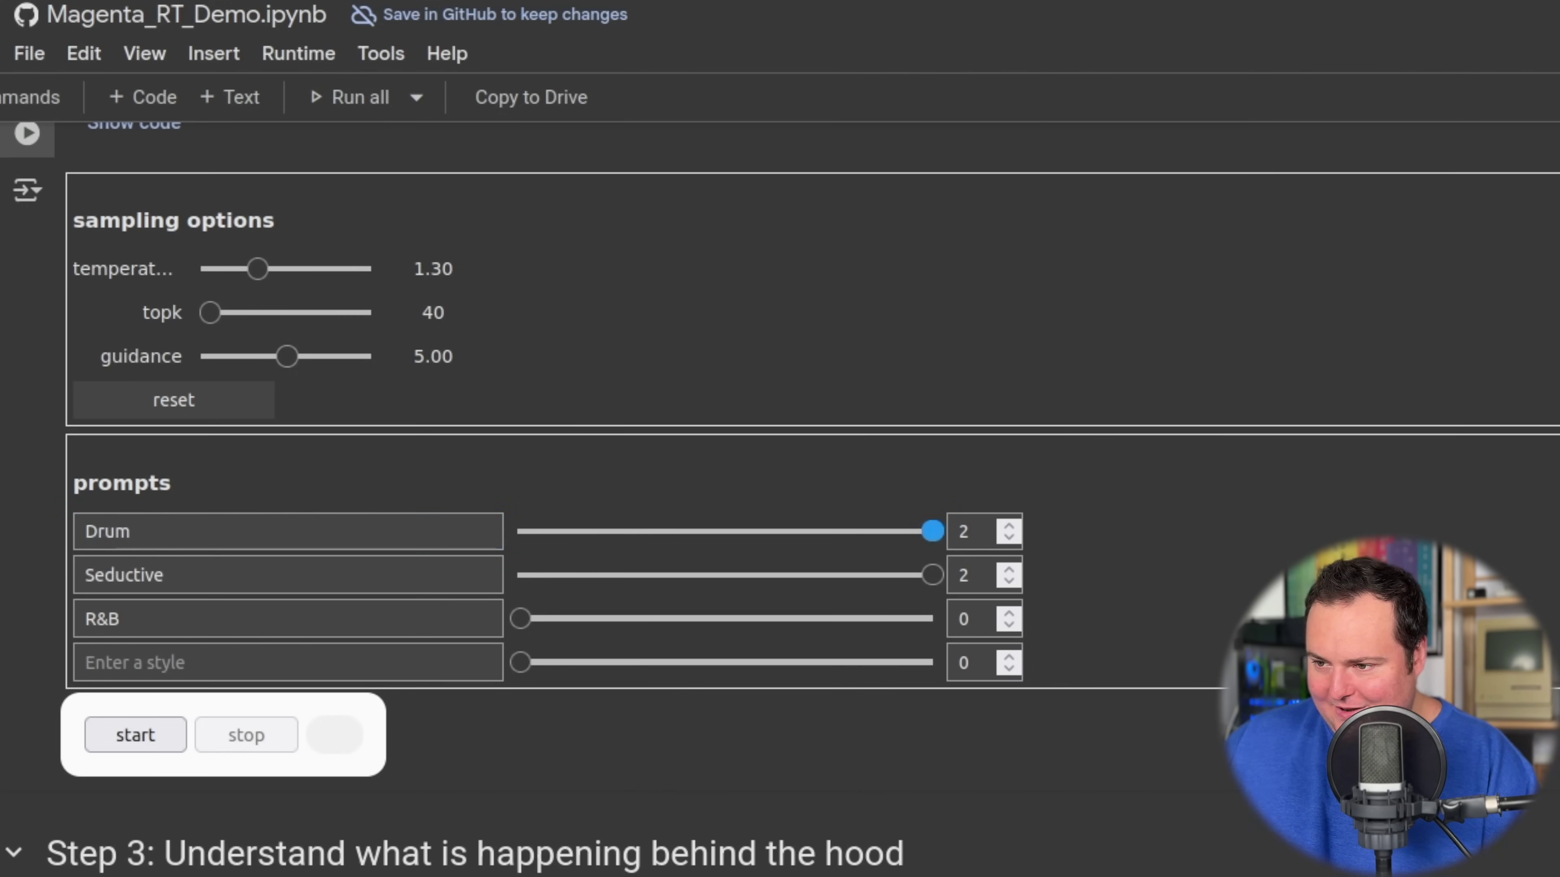
{"action": "double_click", "coordinate": [234, 563]}
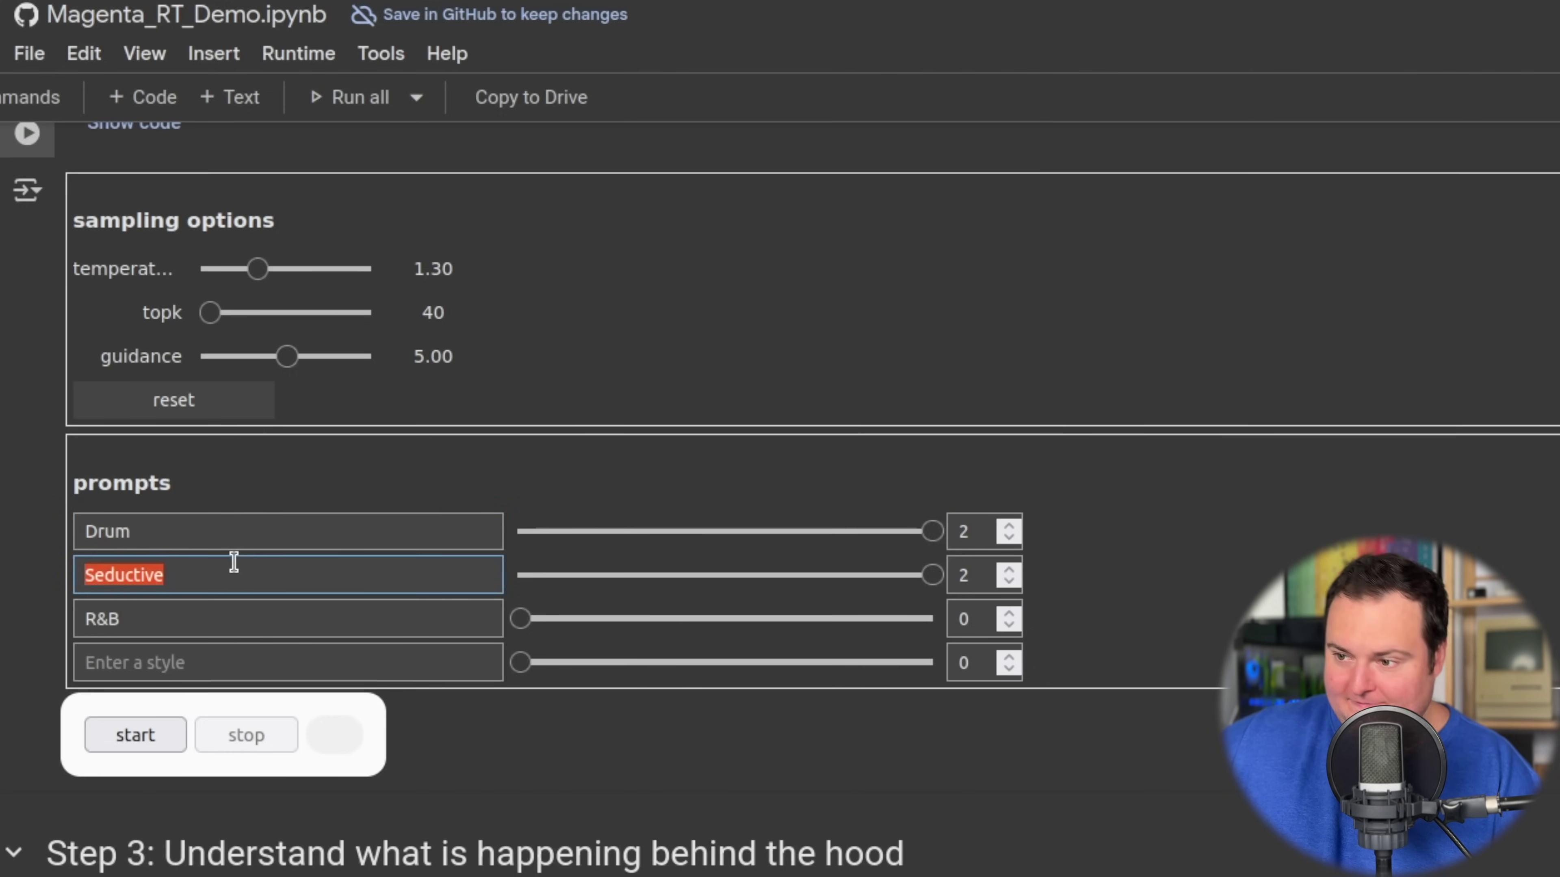
{"action": "type", "text": "Key of E bass"}
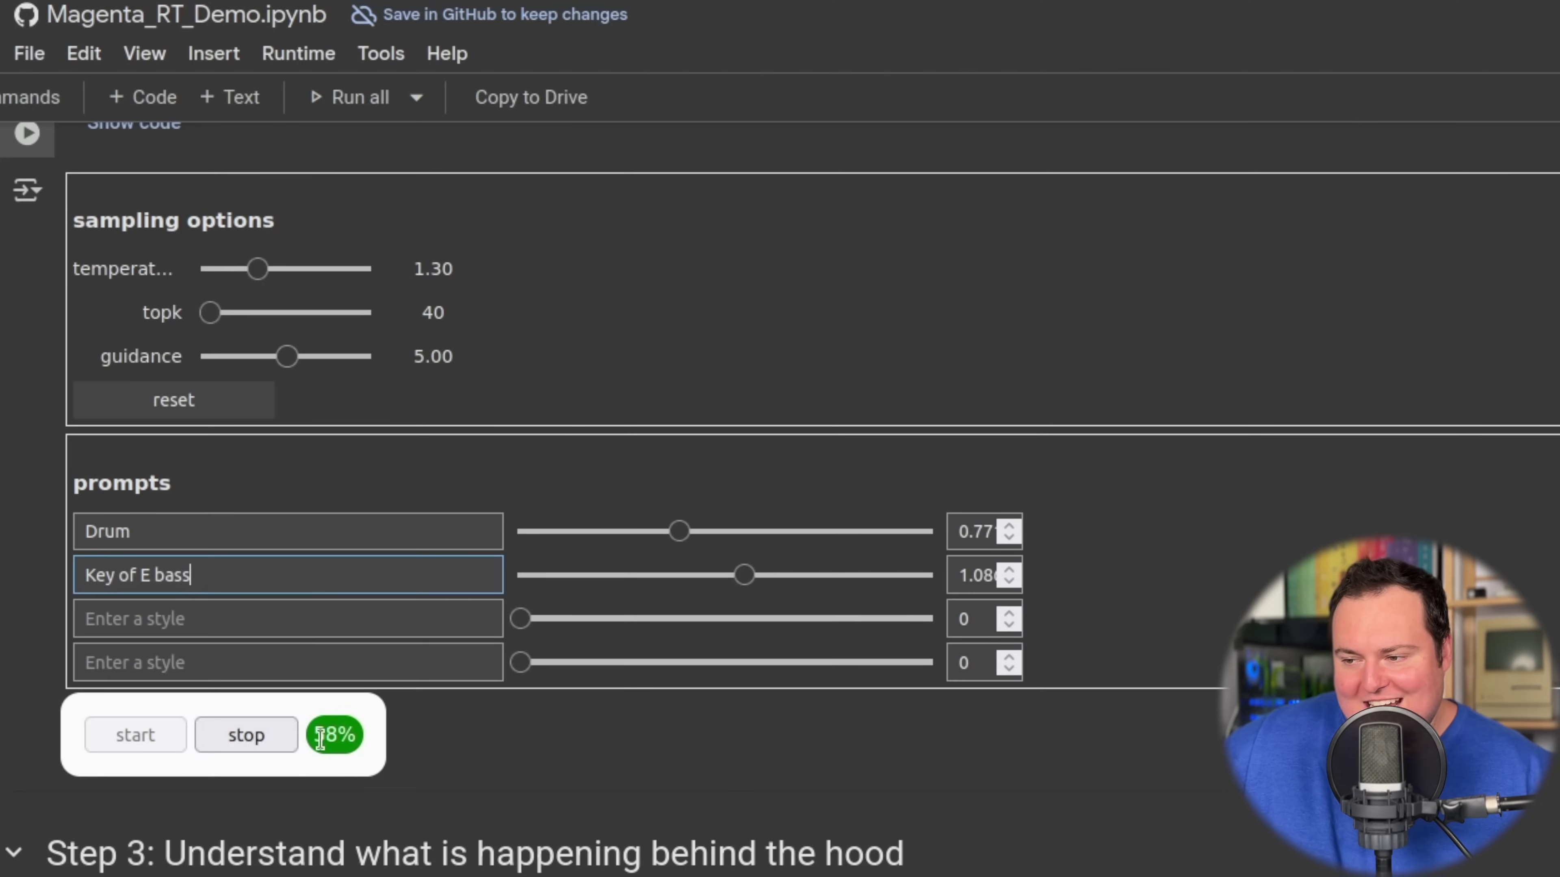
- Stop the music stream and select the text of the Drum prompt
{"action": "left_click", "coordinate": [275, 737]}
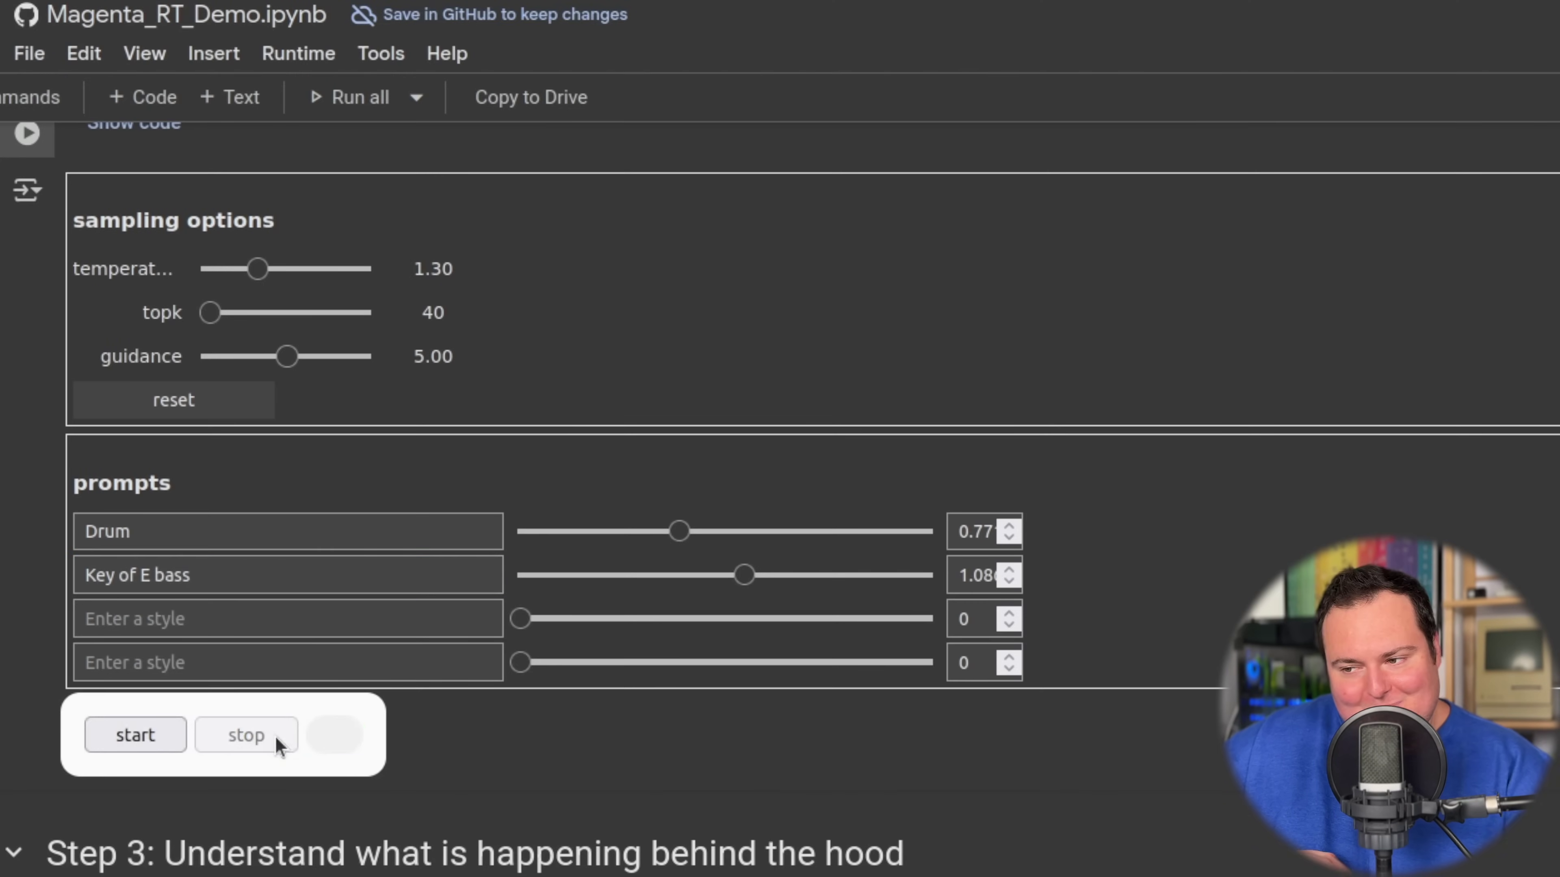
{"action": "left_click", "coordinate": [235, 518]}
{"action": "double_click", "coordinate": [234, 529]}
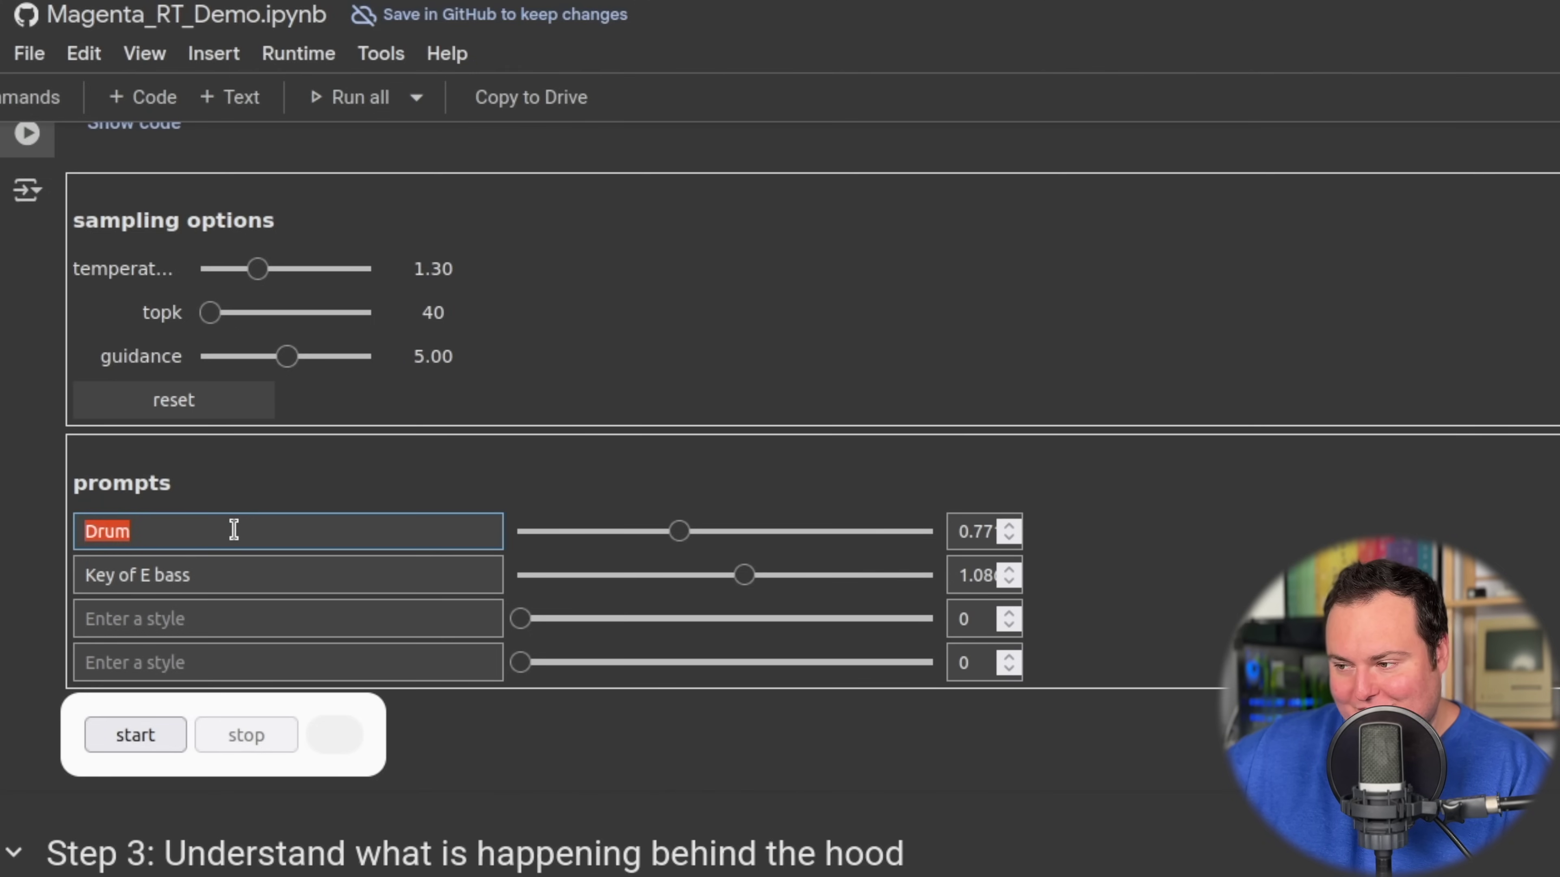
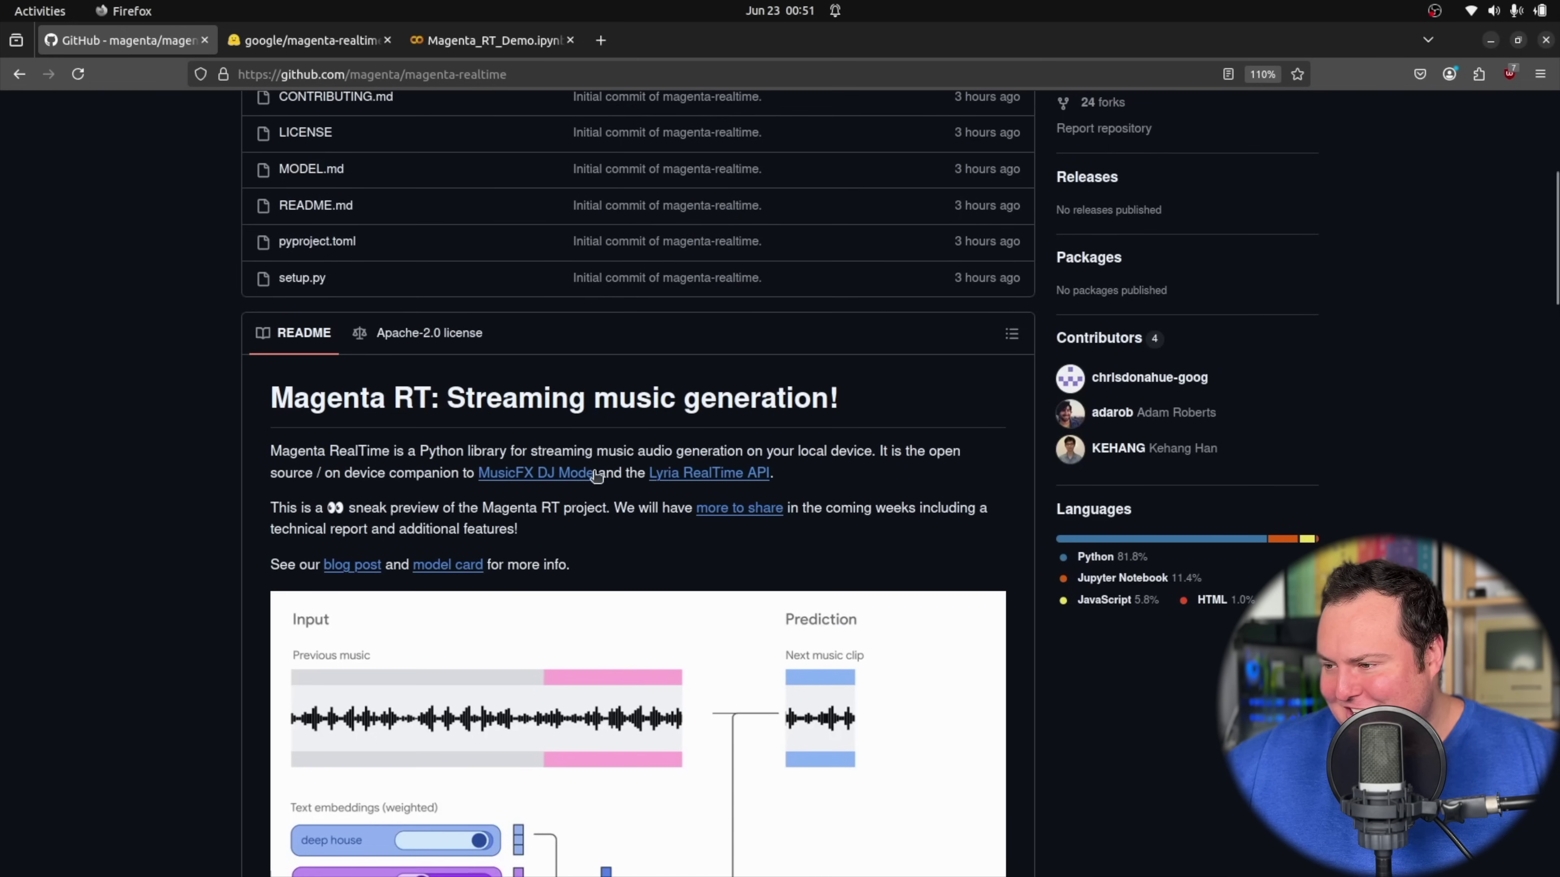
- Open the blog post linked in the GitHub README and examine what its Known Limitations section says about vocals
{"action": "left_click", "coordinate": [353, 779]}
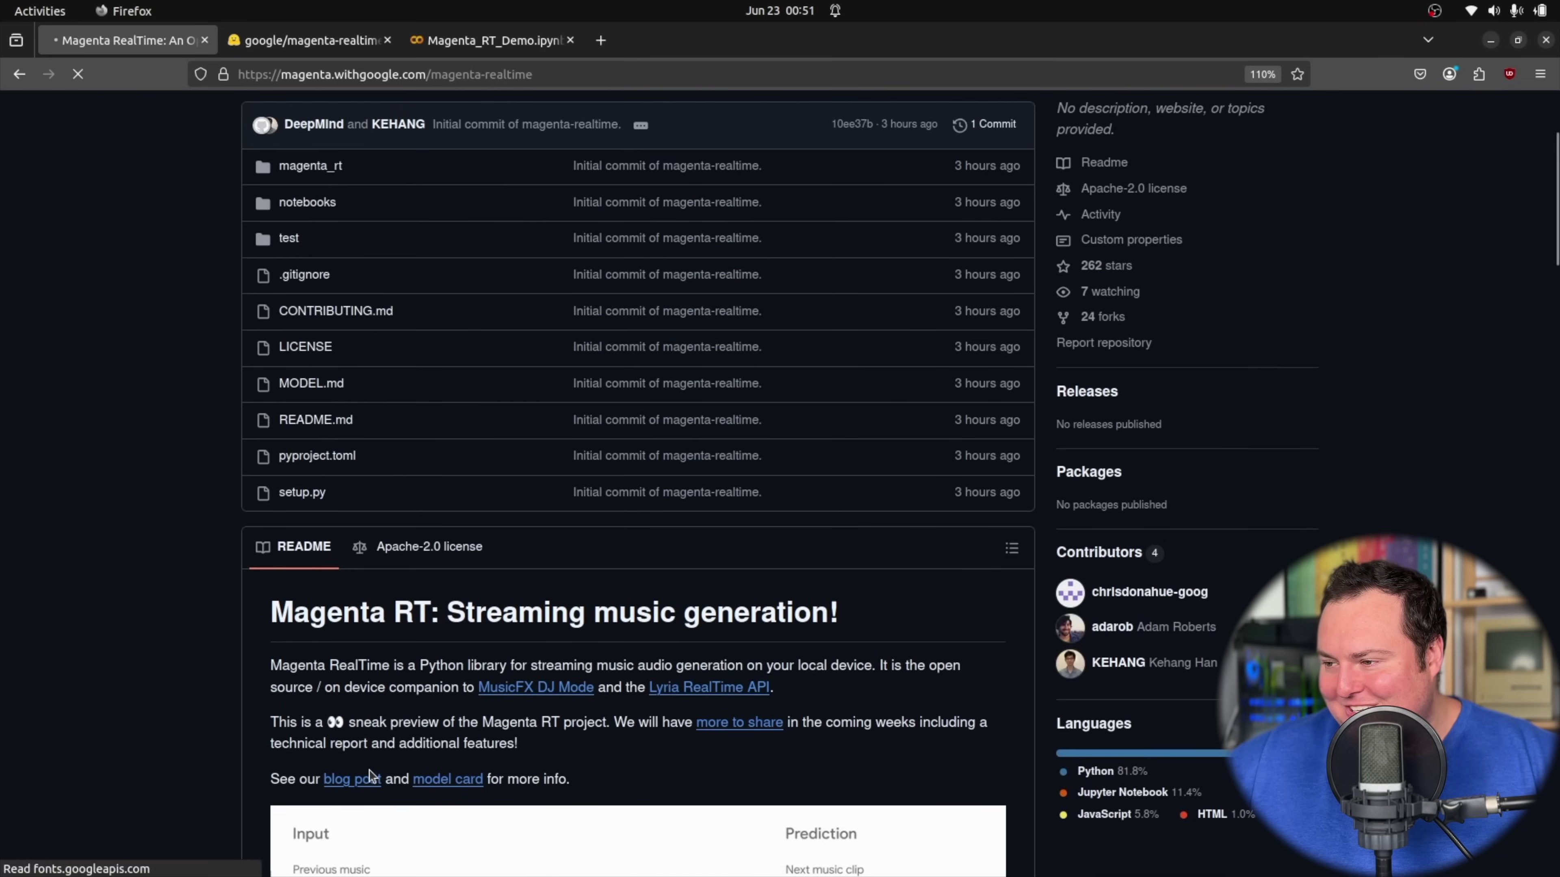
{"action": "scroll", "coordinate": [369, 601], "scroll_direction": "down", "scroll_amount": 15}
{"action": "scroll", "coordinate": [369, 601], "scroll_direction": "down", "scroll_amount": 4}
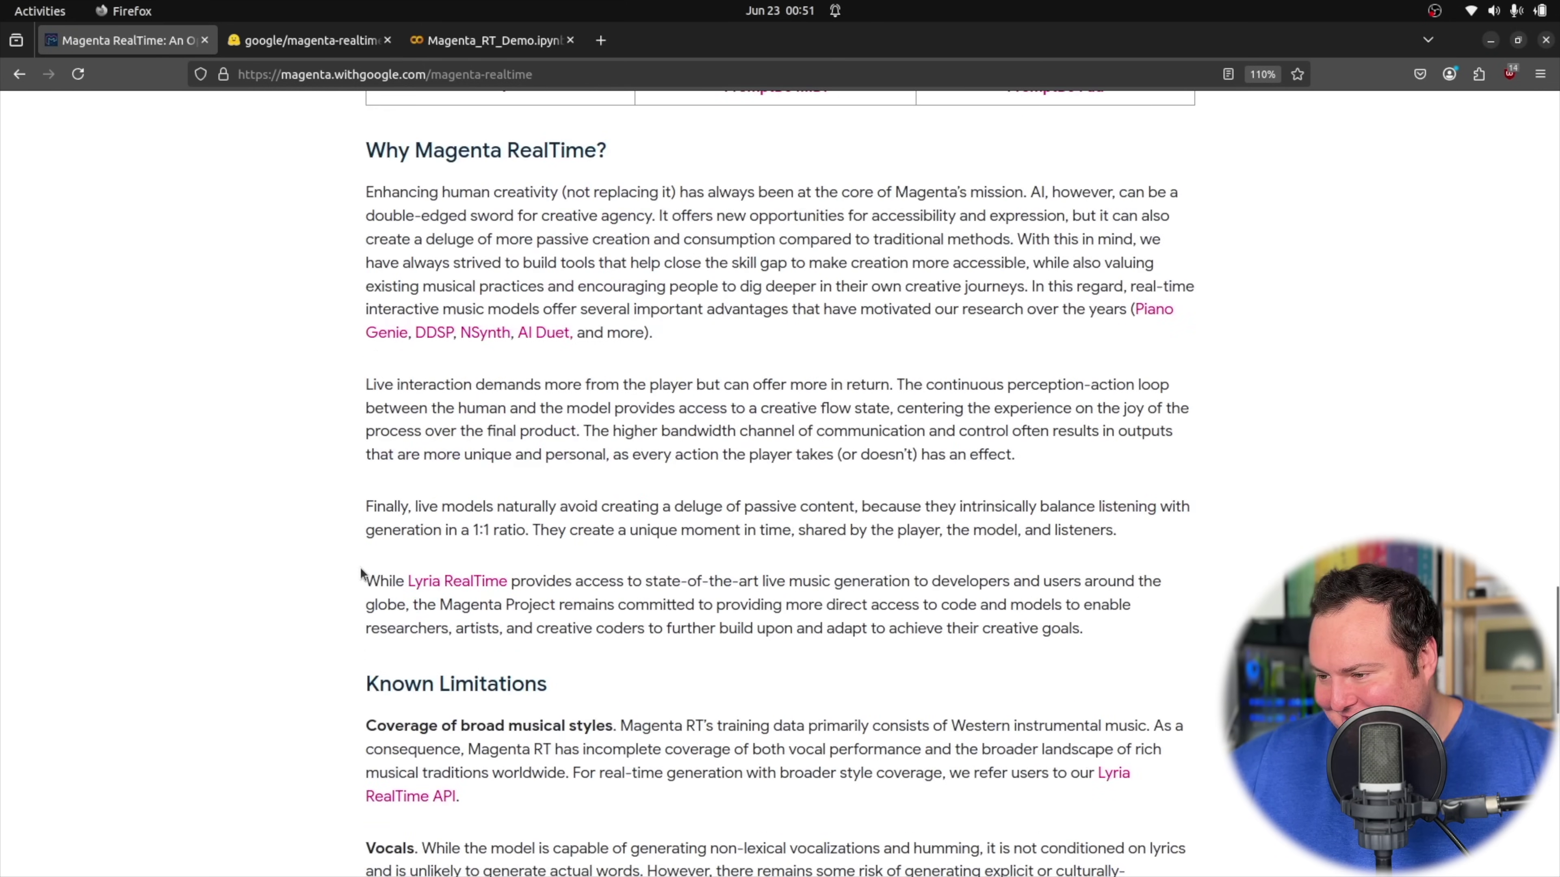
{"action": "scroll", "coordinate": [471, 509], "scroll_direction": "down", "scroll_amount": 5}
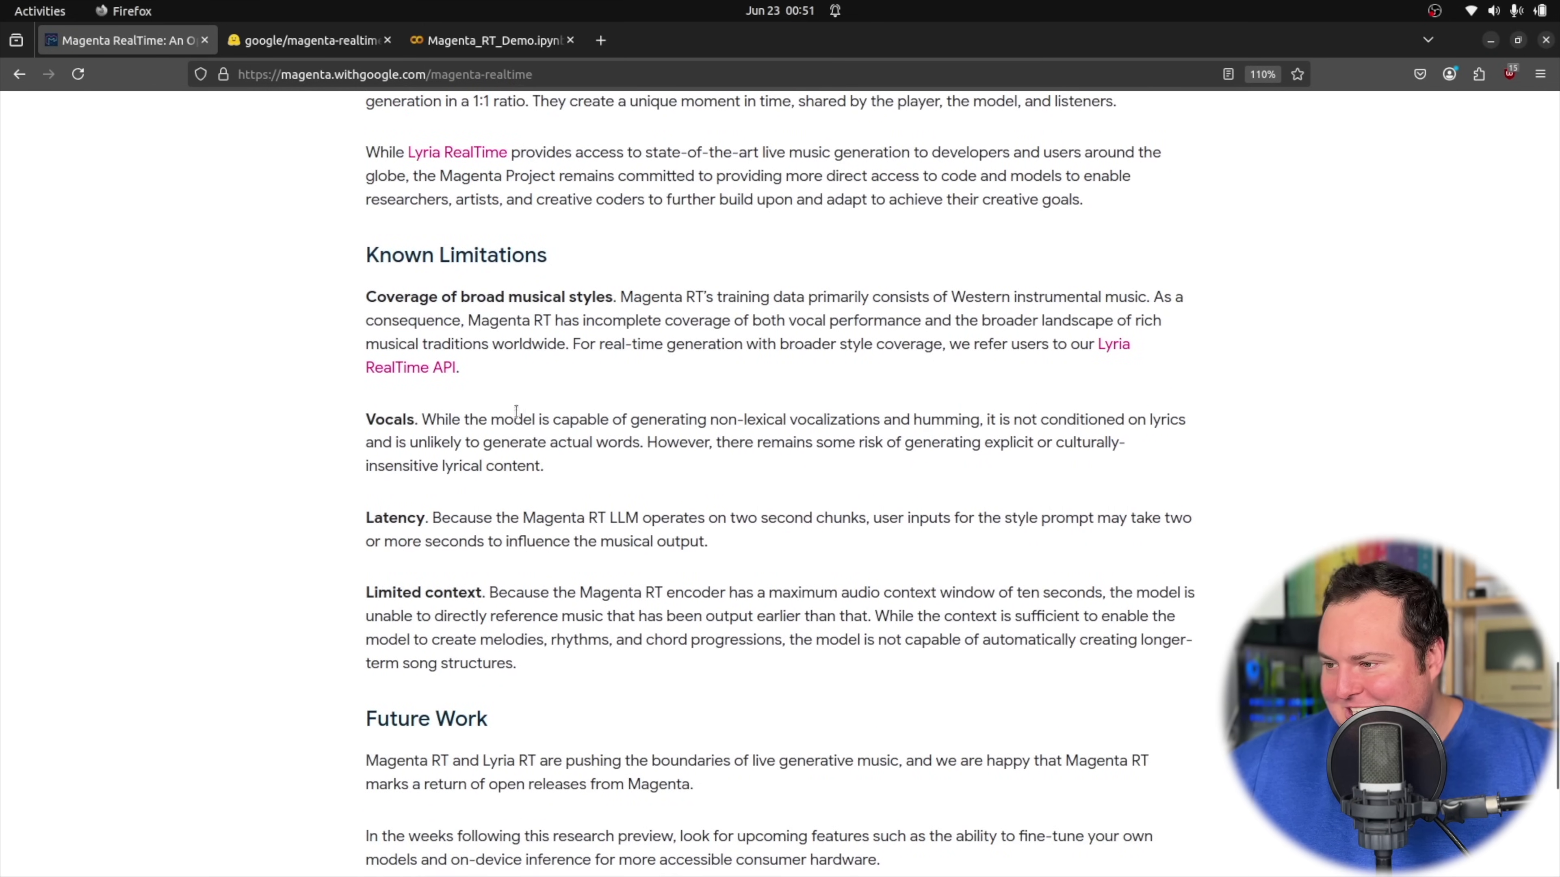
{"action": "left_click_drag", "start_coordinate": [606, 406], "coordinate": [880, 419]}
{"action": "left_click", "coordinate": [875, 415]}
- Return to the Magenta_RT_Demo notebook and start the music stream with the Love song, seductive and smooth prompts
{"action": "left_click", "coordinate": [488, 38]}
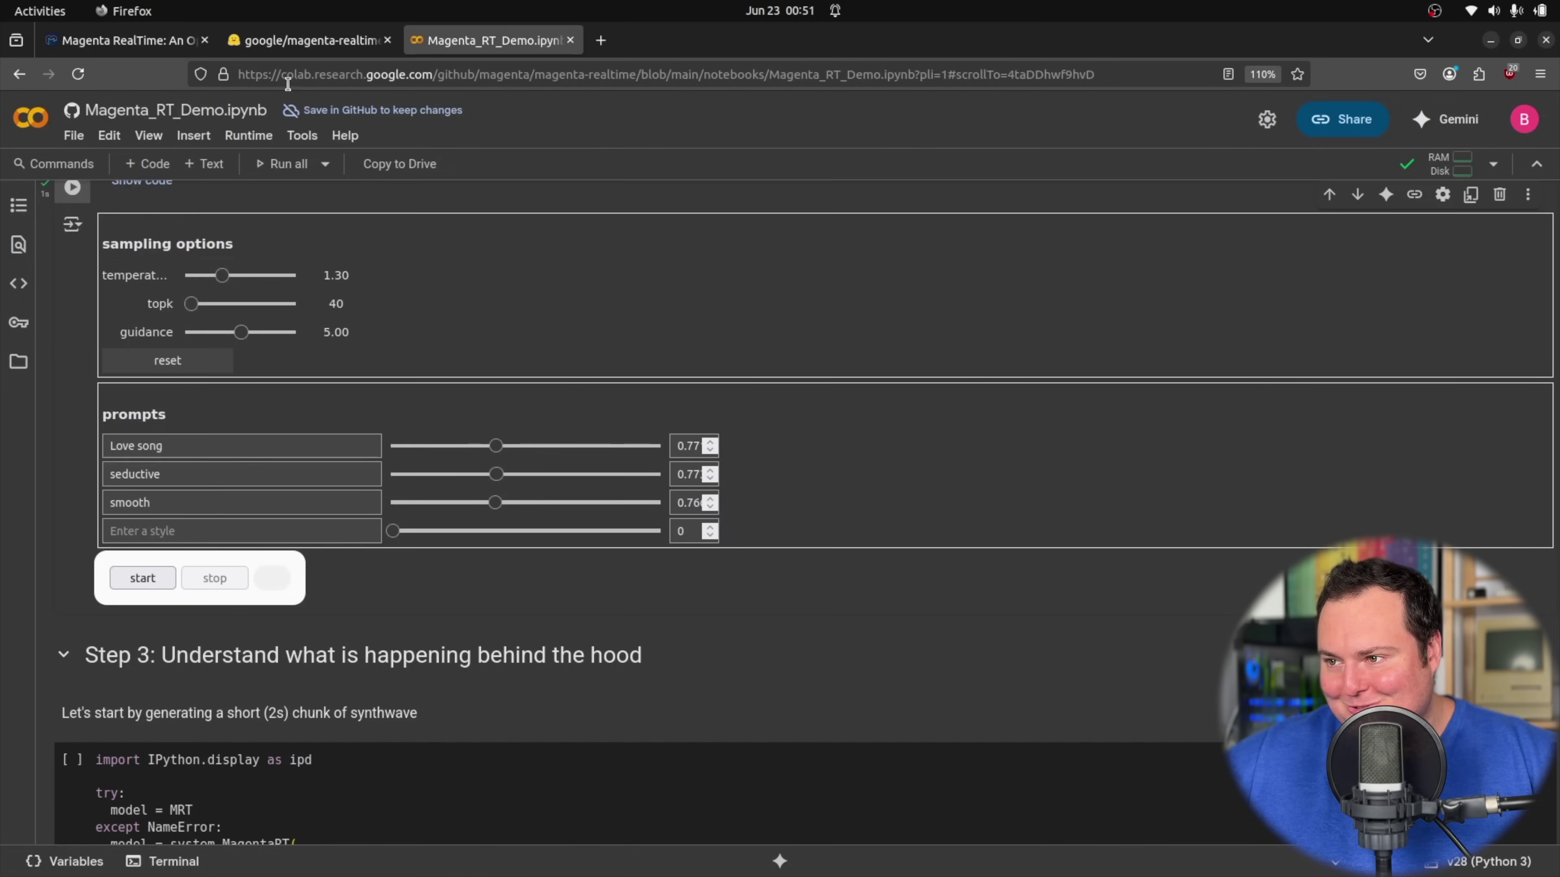
{"action": "left_click", "coordinate": [163, 577]}
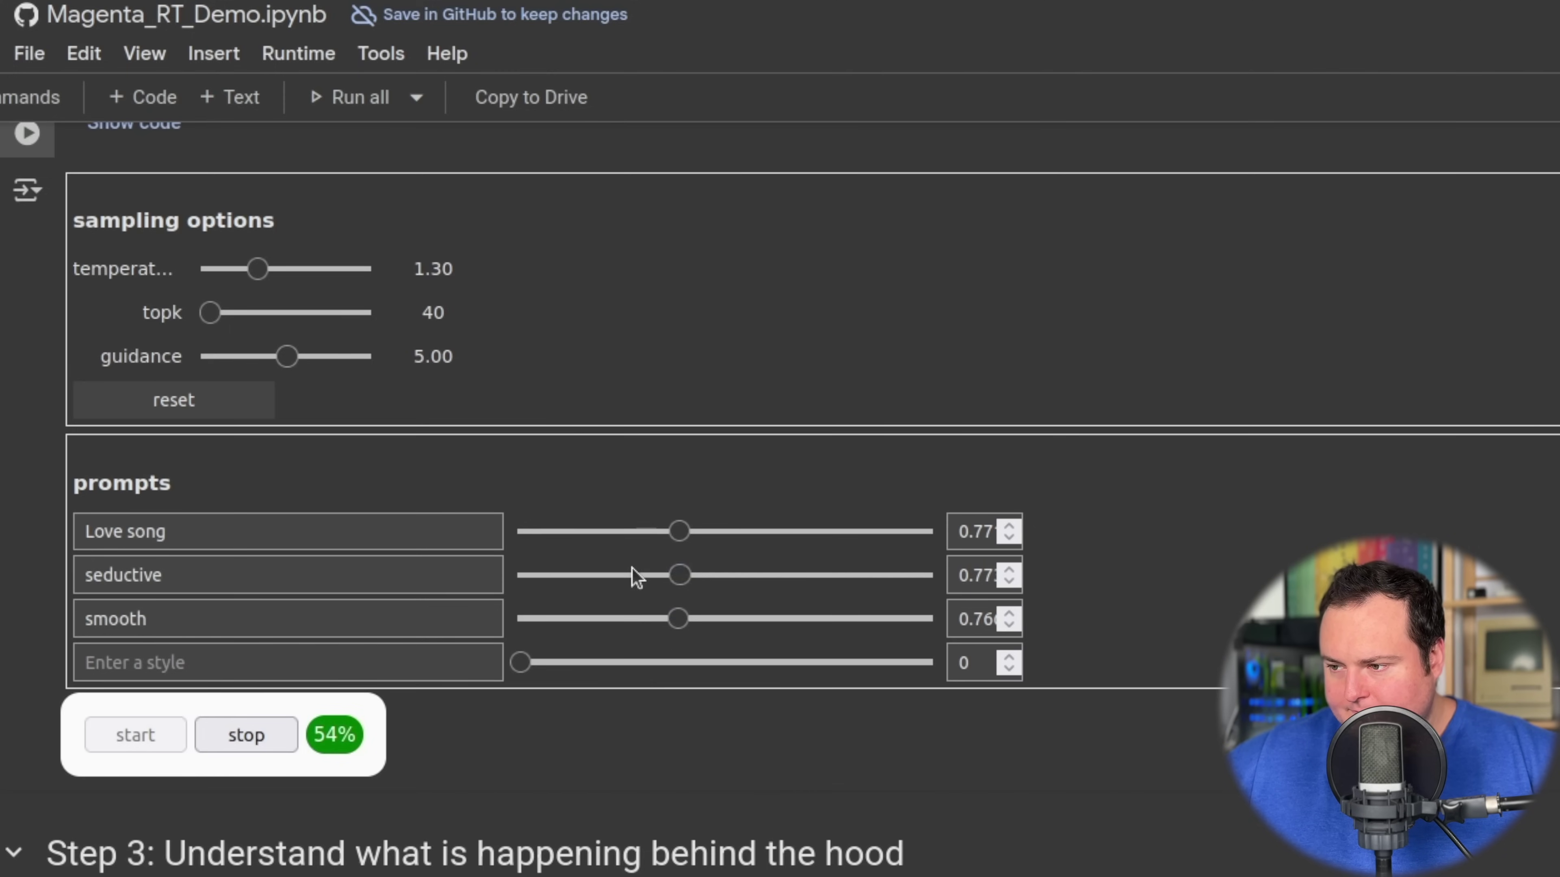
- Replace the word "Love" in the first style prompt with "Computer" while the stream plays
{"action": "double_click", "coordinate": [180, 578]}
{"action": "left_click", "coordinate": [122, 528]}
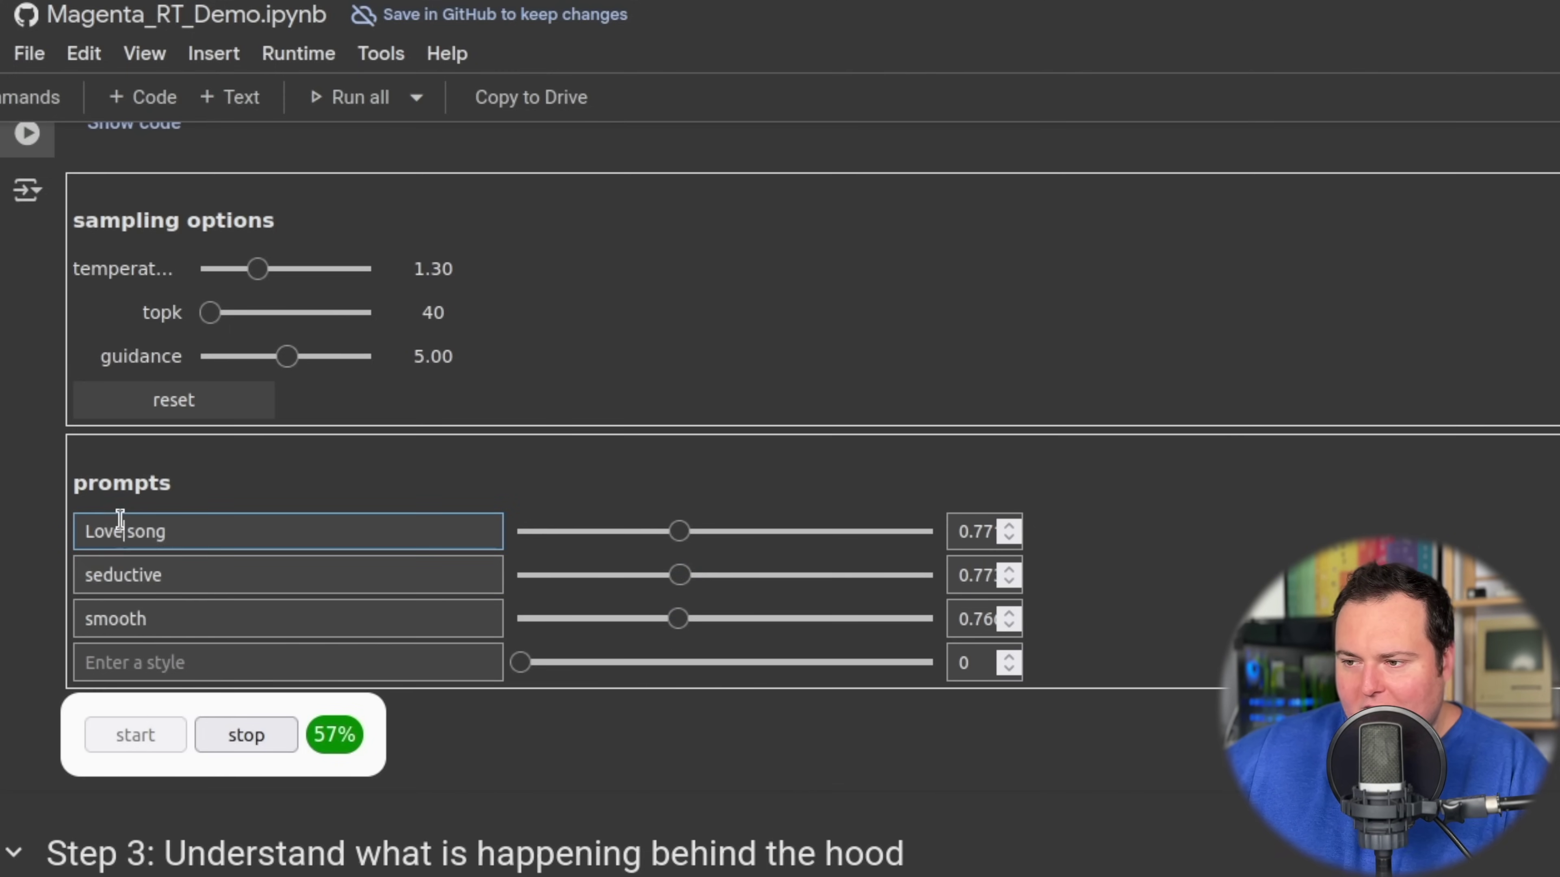
{"action": "left_click_drag", "start_coordinate": [122, 529], "coordinate": [79, 524]}
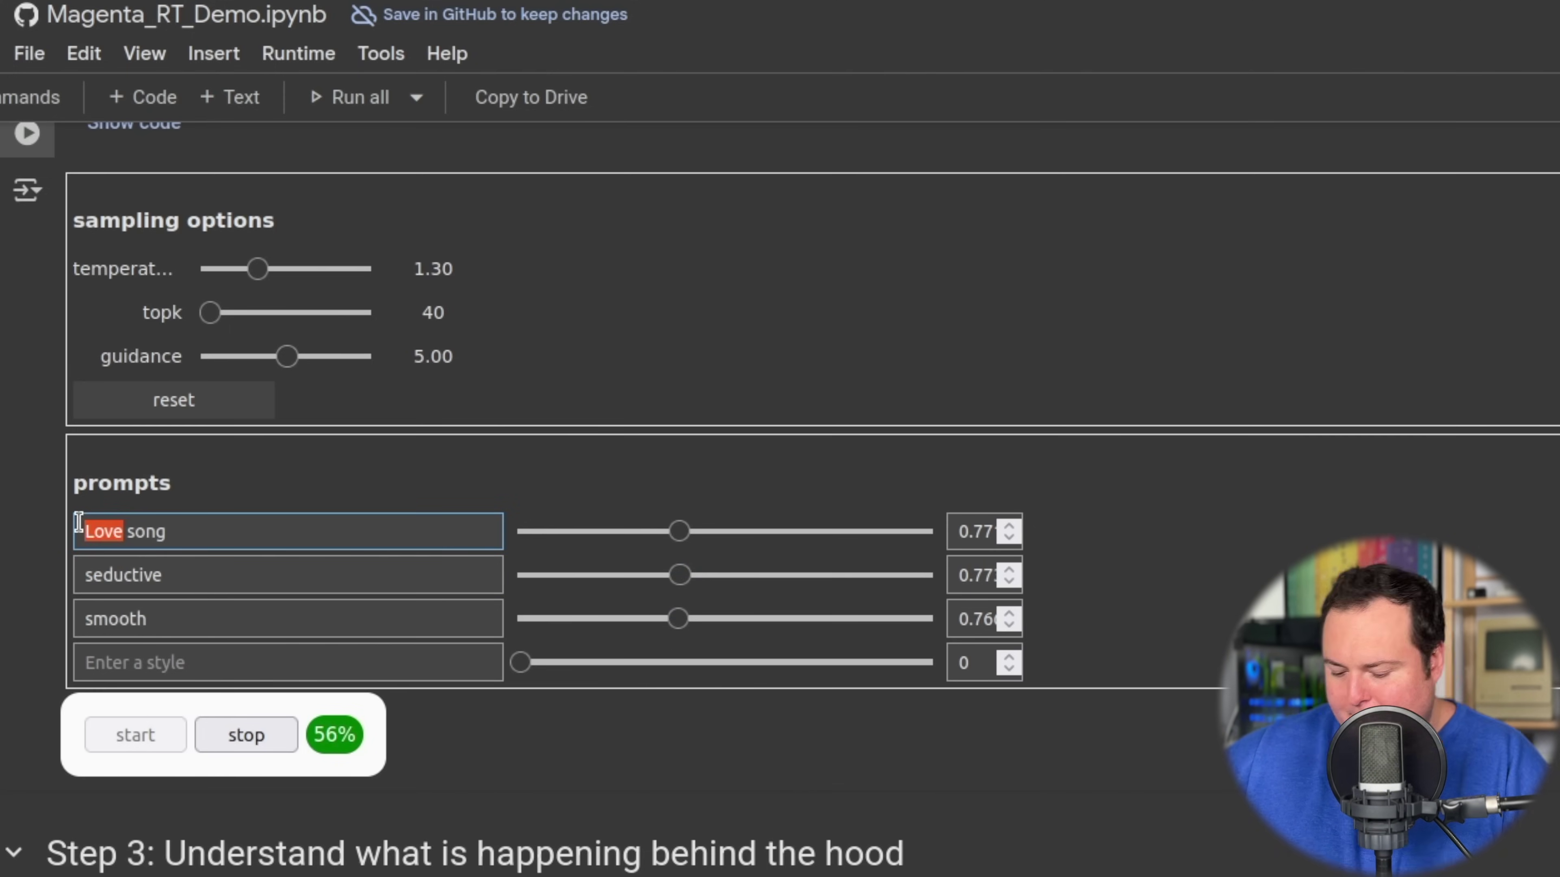
{"action": "type", "text": "Computer"}
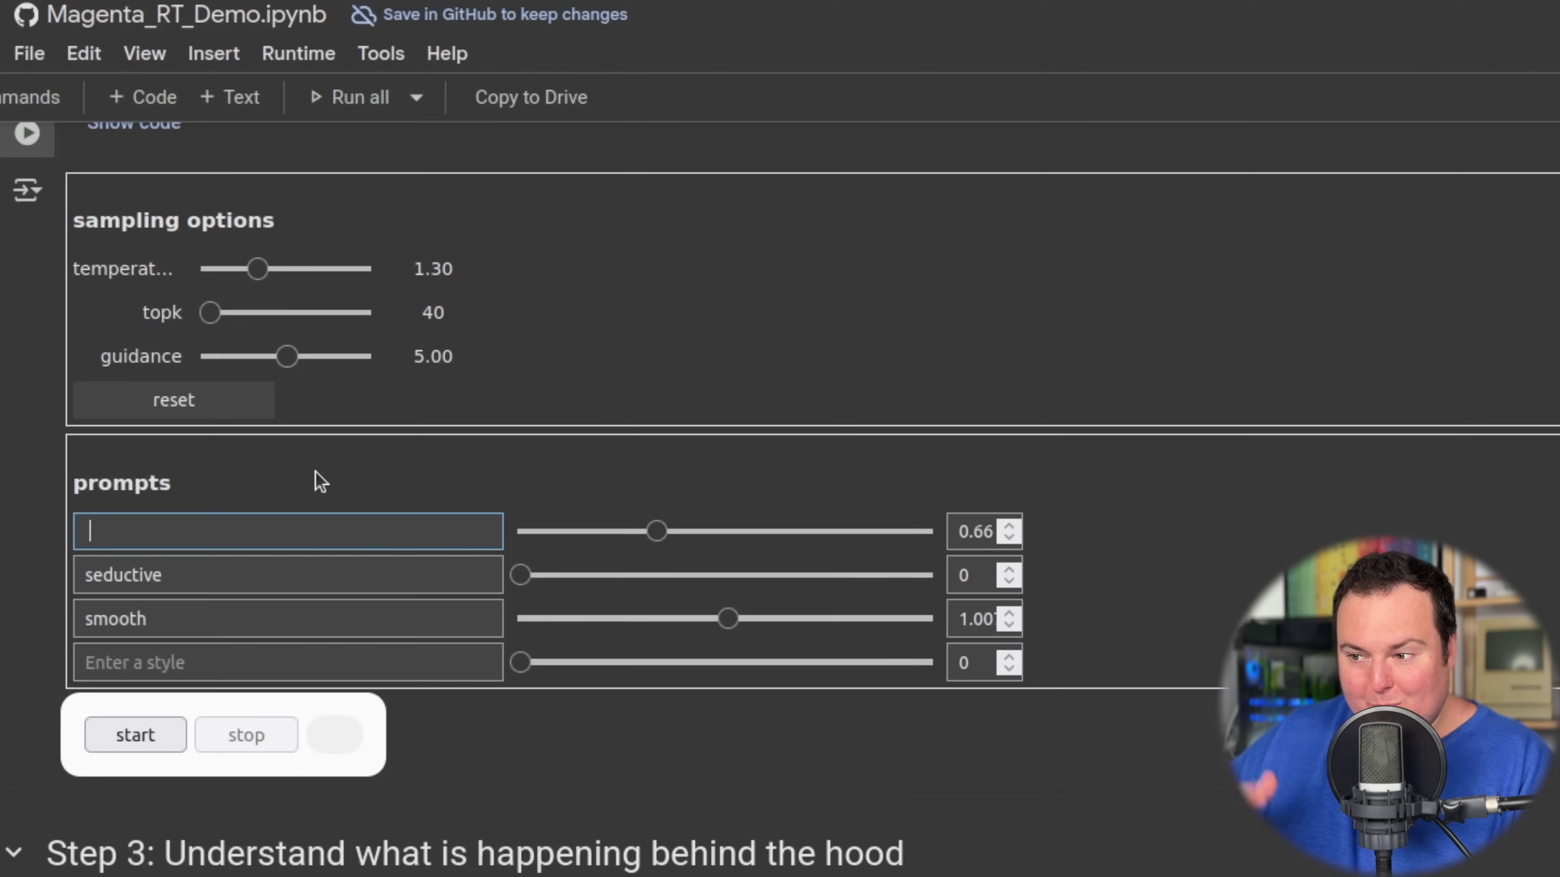
- Replace the first three style prompts with "LInux", "Mac" and "PC"
{"action": "type", "text": "Linux"}
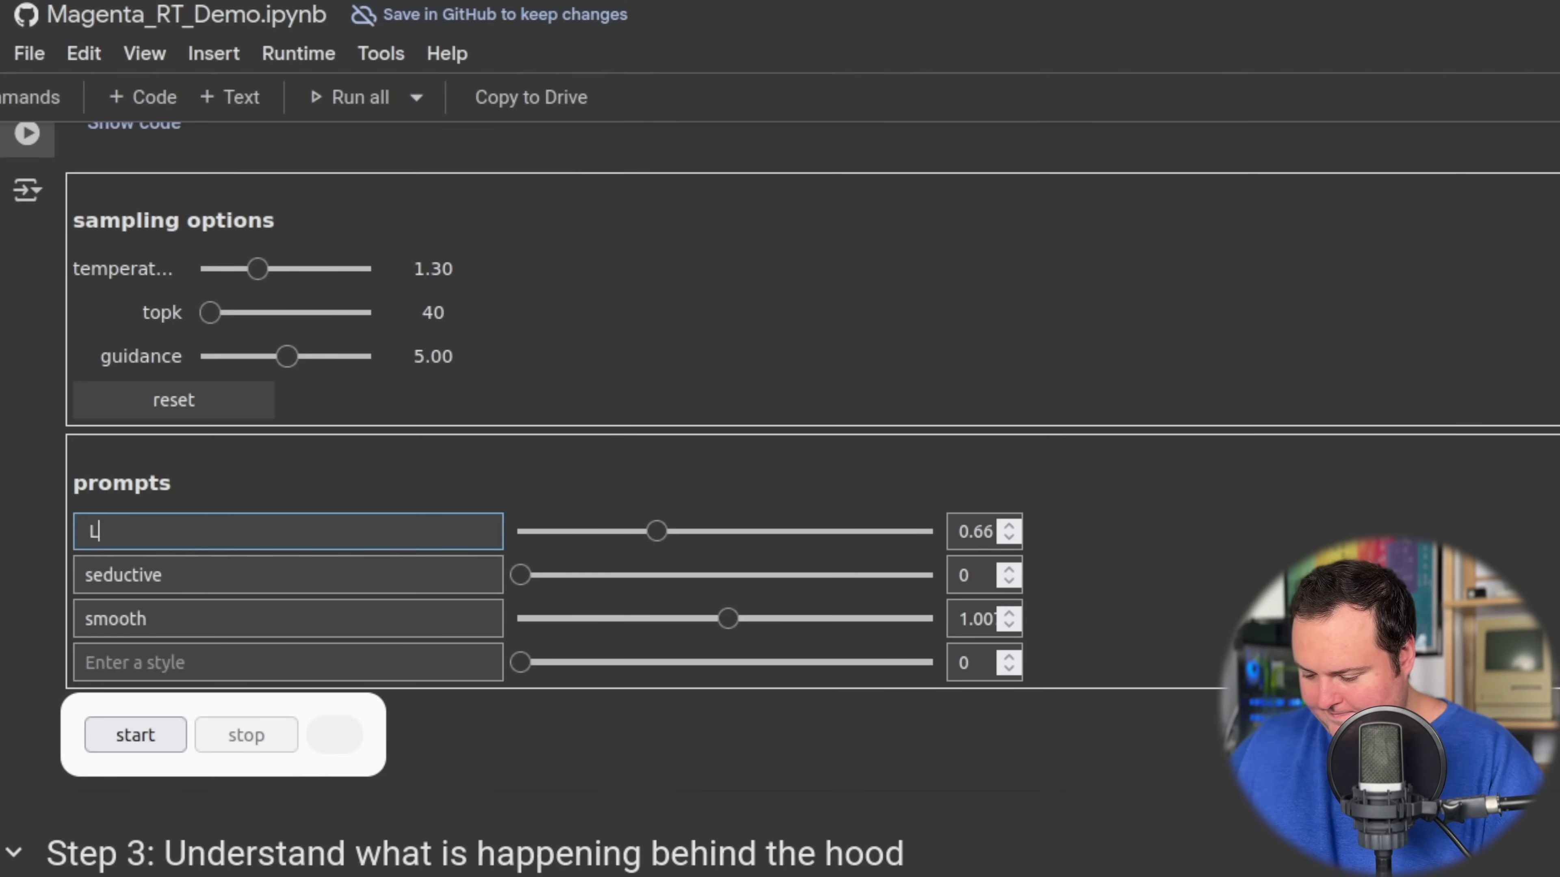
{"action": "double_click", "coordinate": [188, 577]}
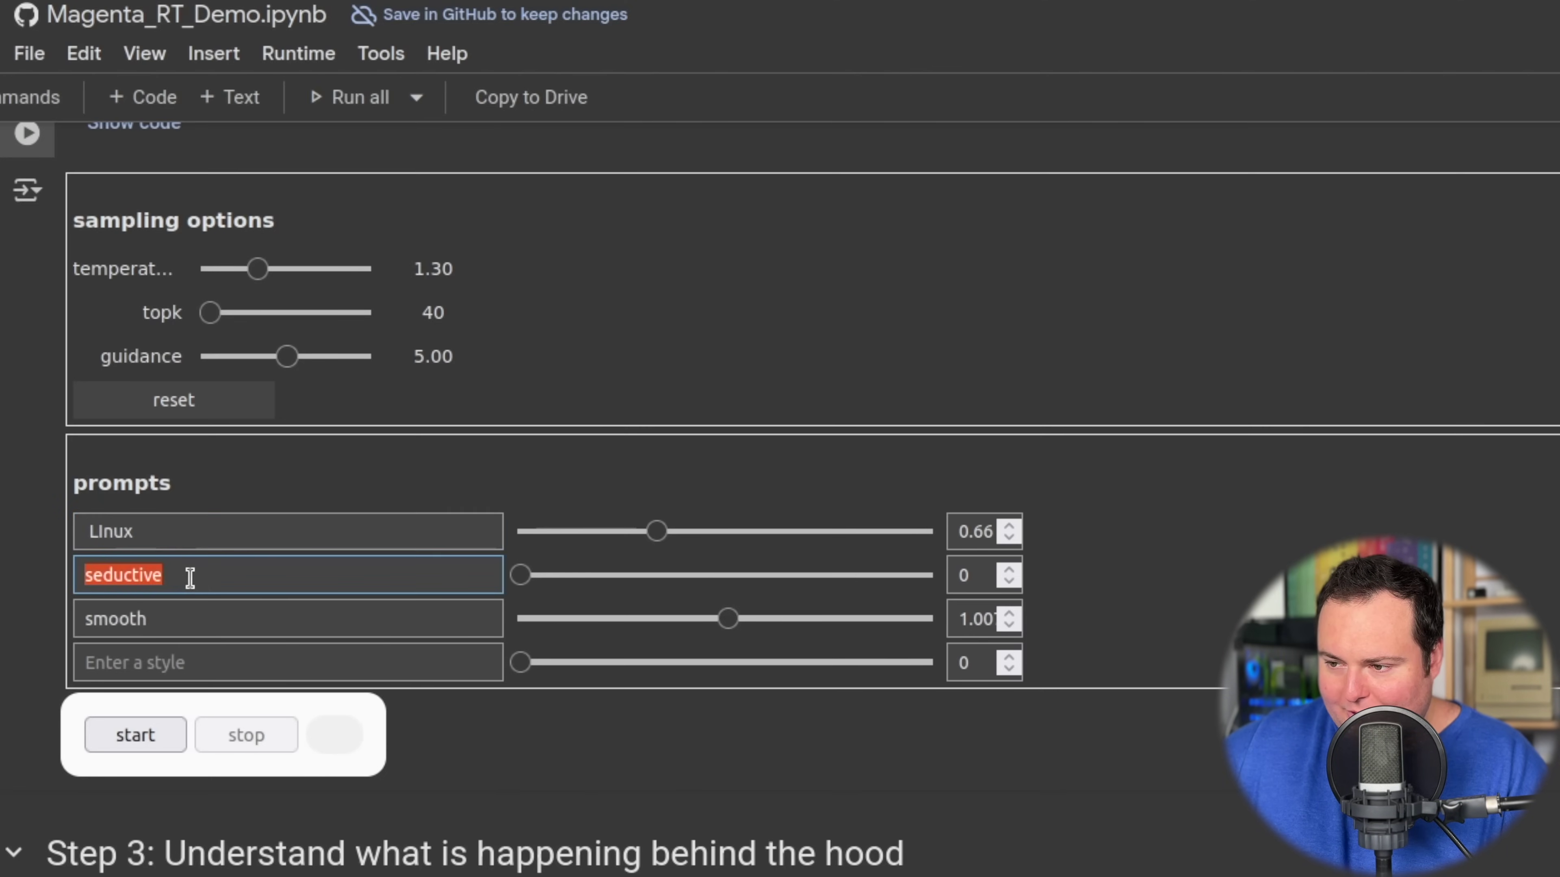
{"action": "type", "text": "Macintosh"}
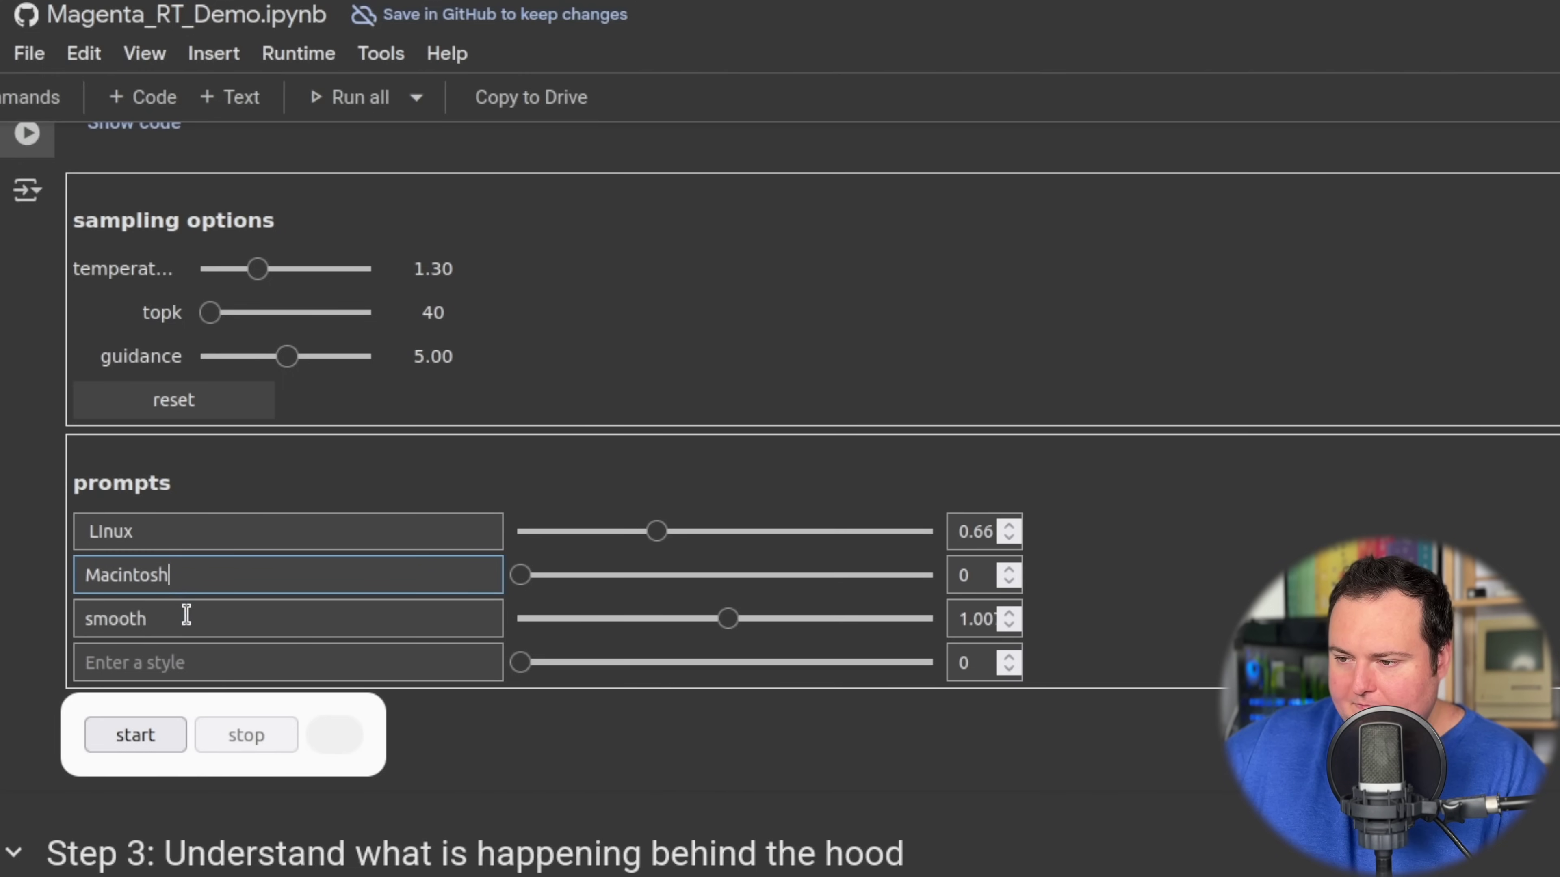
{"action": "key", "text": "BackSpace"}
{"action": "key", "text": "BackSpace"}
{"action": "key", "text": "BackSpace"}
{"action": "key", "text": "BackSpace"}
{"action": "key", "text": "BackSpace"}
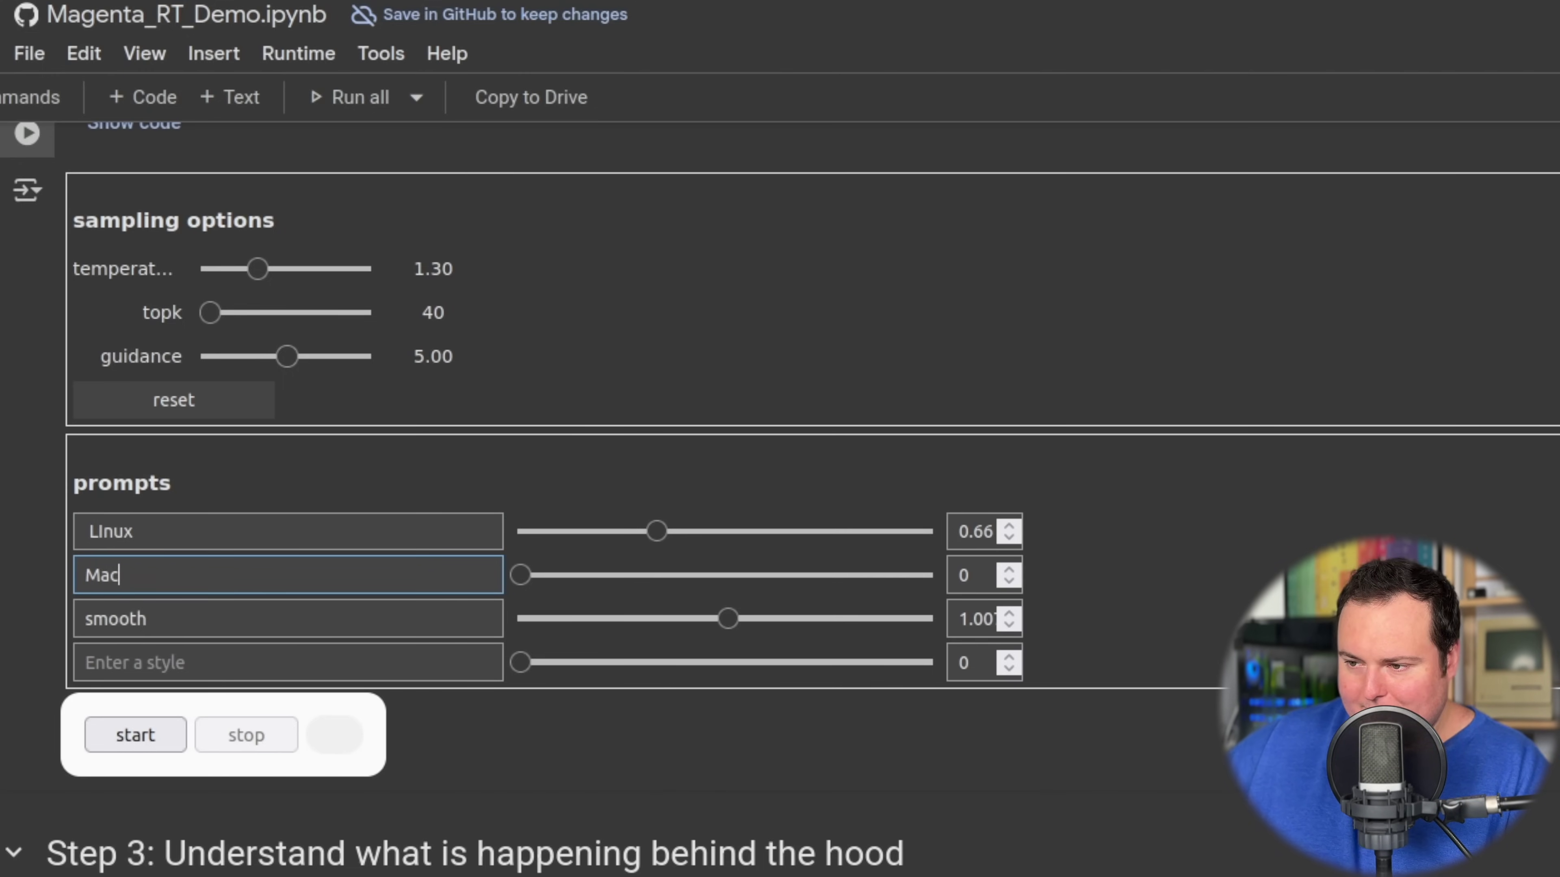
{"action": "double_click", "coordinate": [197, 618]}
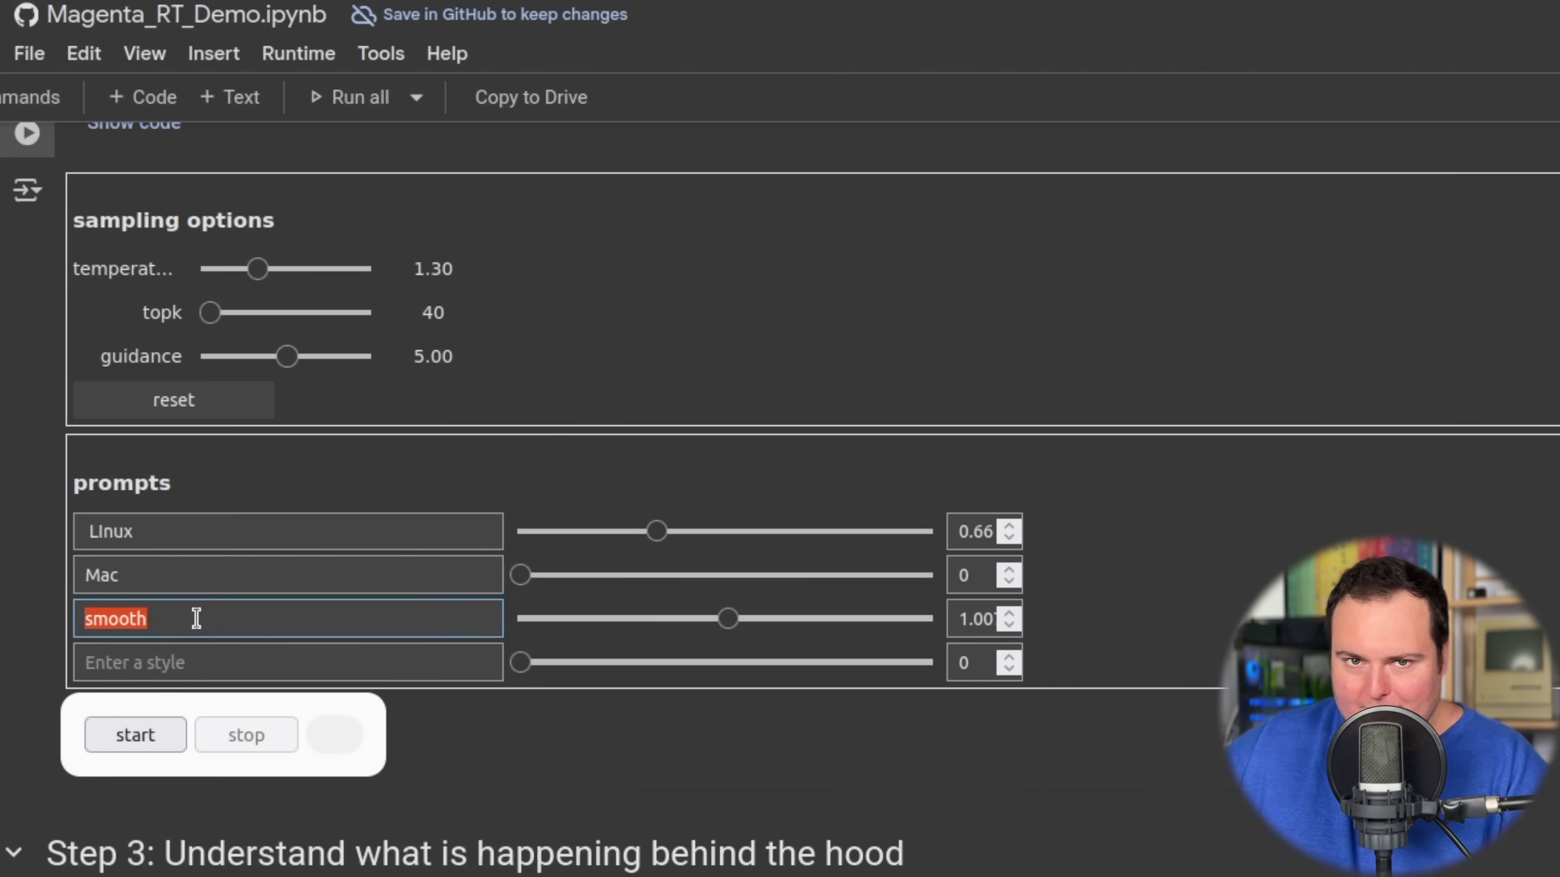
{"action": "type", "text": "PC"}
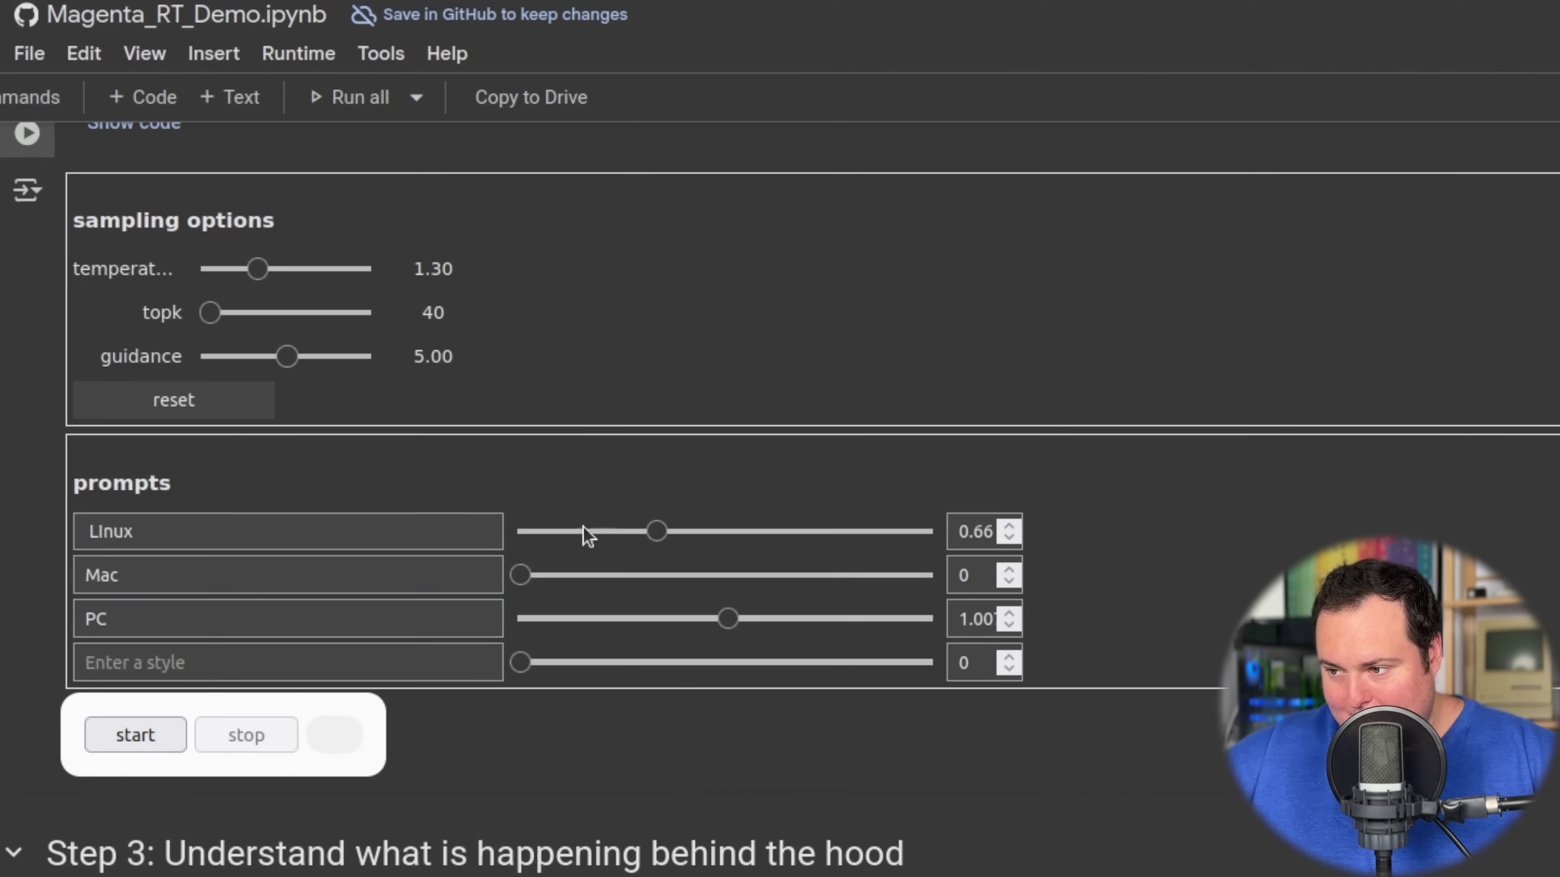
- Set the PC prompt's weight to 0 and start the music stream
{"action": "left_click_drag", "start_coordinate": [725, 617], "coordinate": [414, 655]}
{"action": "left_click", "coordinate": [135, 735]}
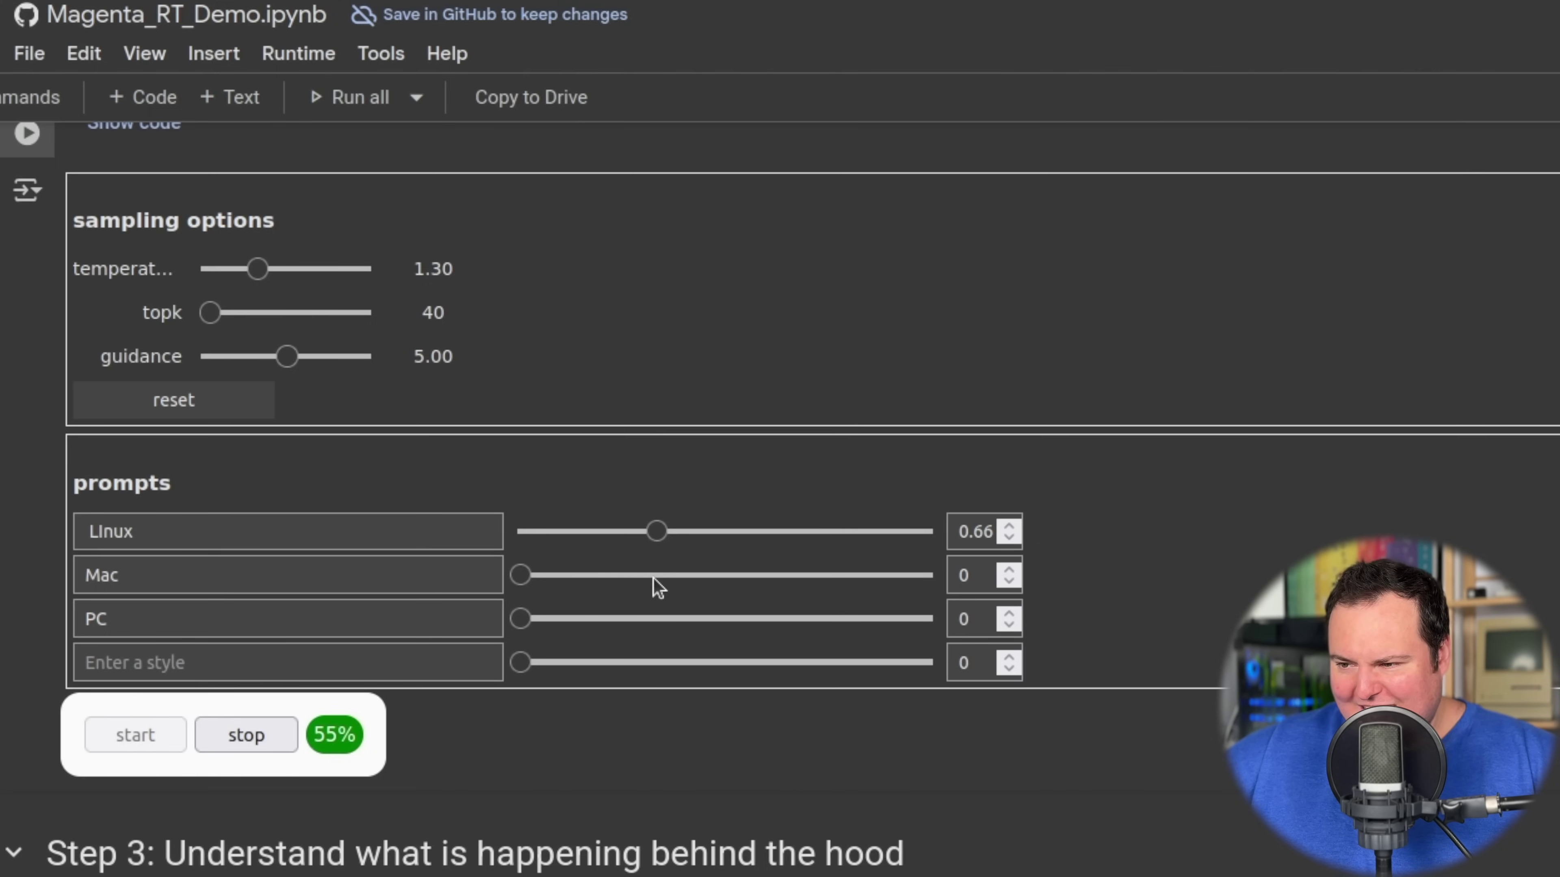
- While streaming, shift the weight from LInux to Mac, on to PC, and blend them at about 0.66, 0.64 and 0.66 respectively
{"action": "left_click_drag", "start_coordinate": [521, 575], "coordinate": [498, 530]}
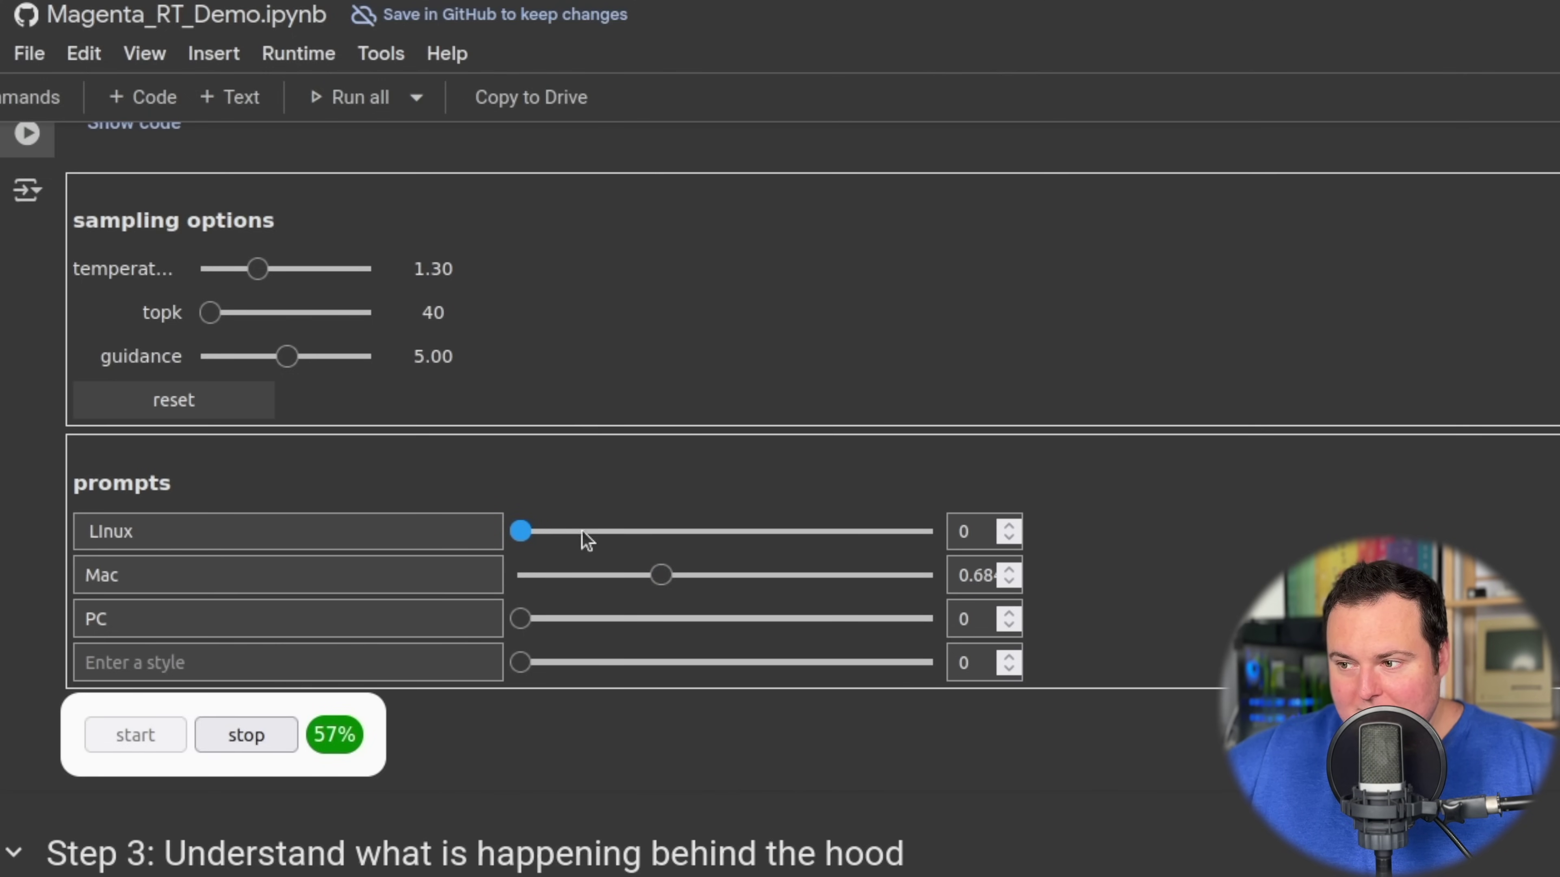
{"action": "left_click_drag", "start_coordinate": [661, 575], "coordinate": [657, 622]}
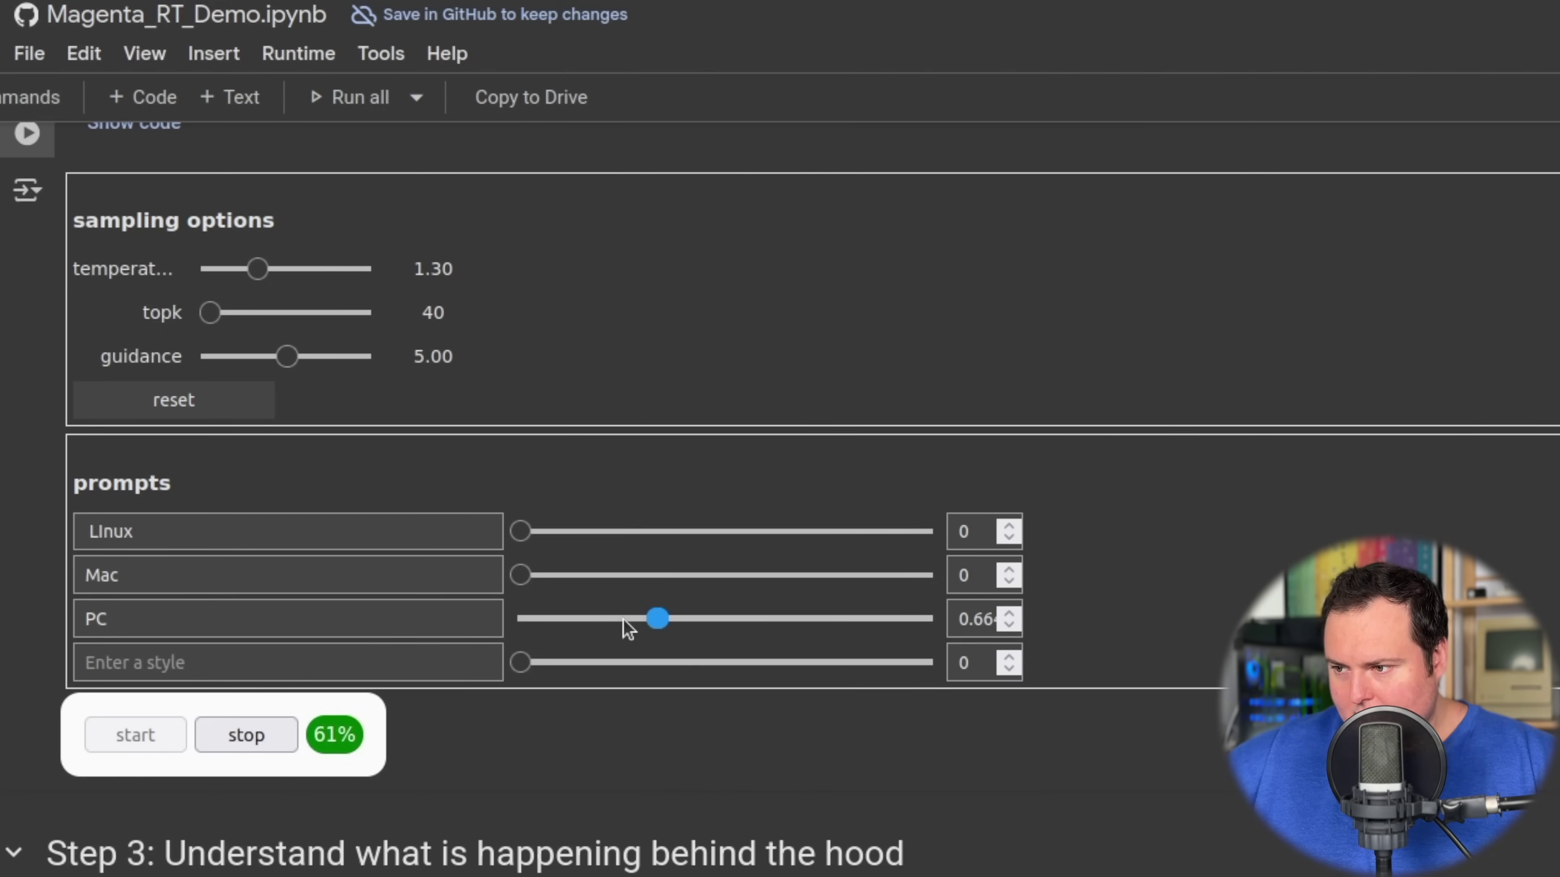
{"action": "left_click", "coordinate": [652, 575]}
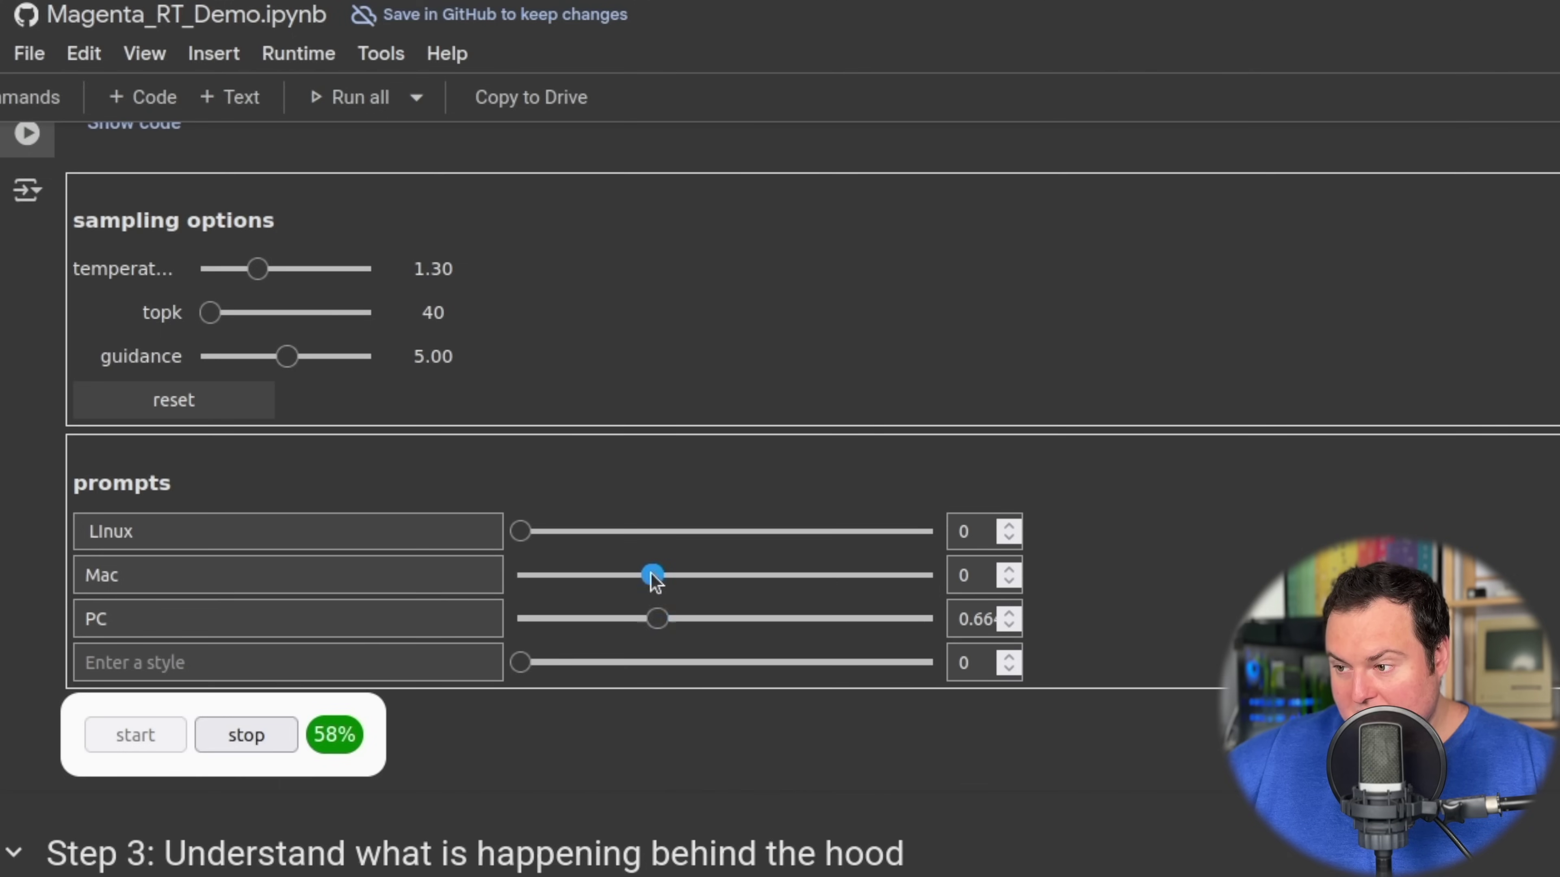
{"action": "left_click", "coordinate": [656, 530]}
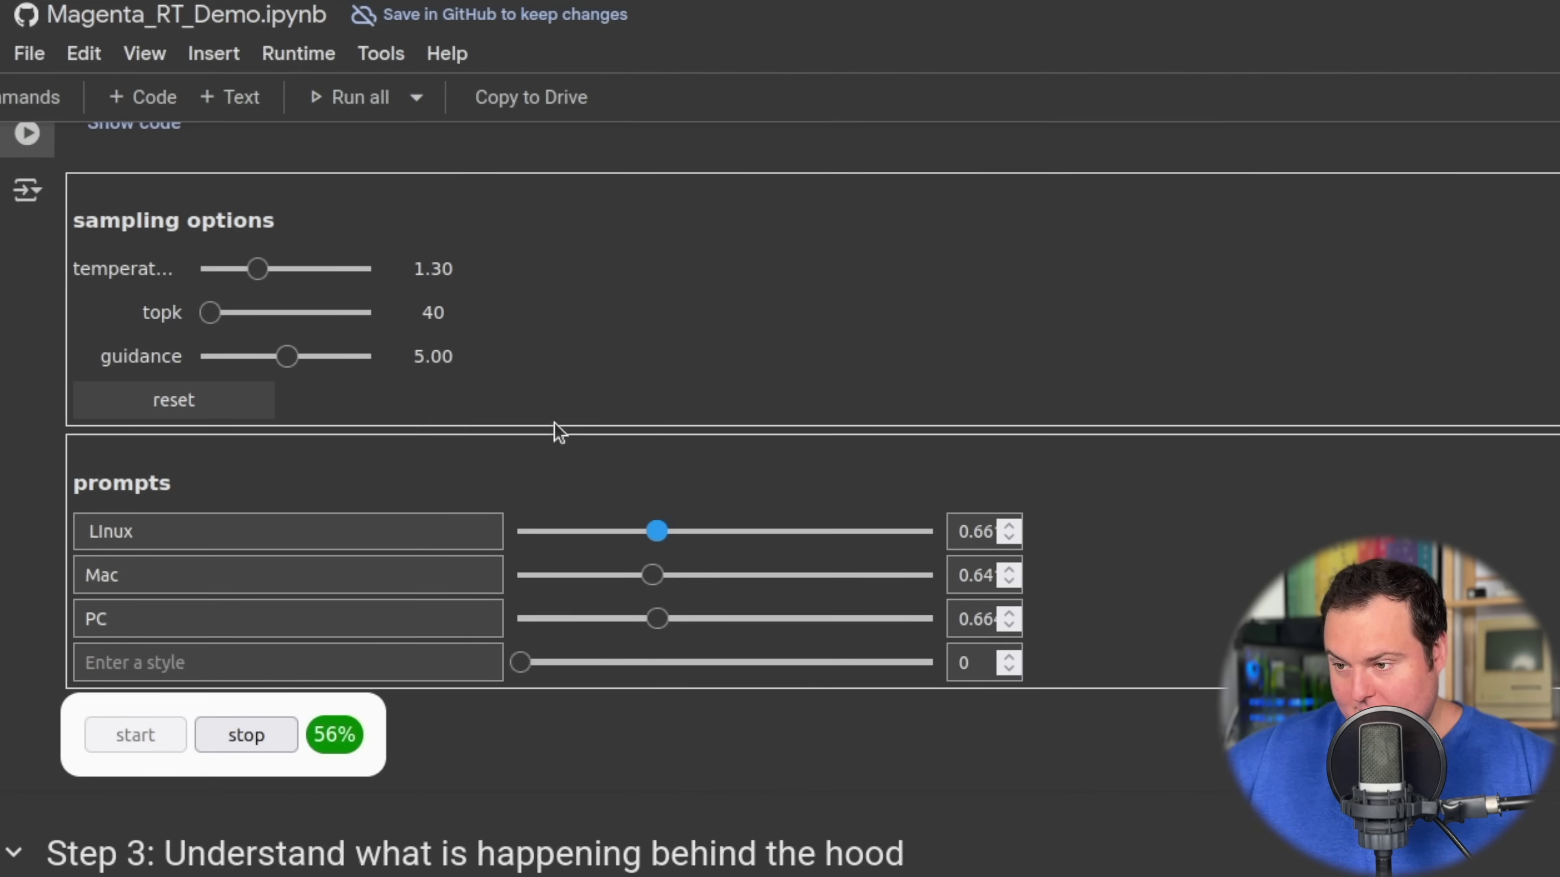
- Stop the music stream
{"action": "left_click", "coordinate": [232, 670]}
{"action": "left_click", "coordinate": [240, 722]}
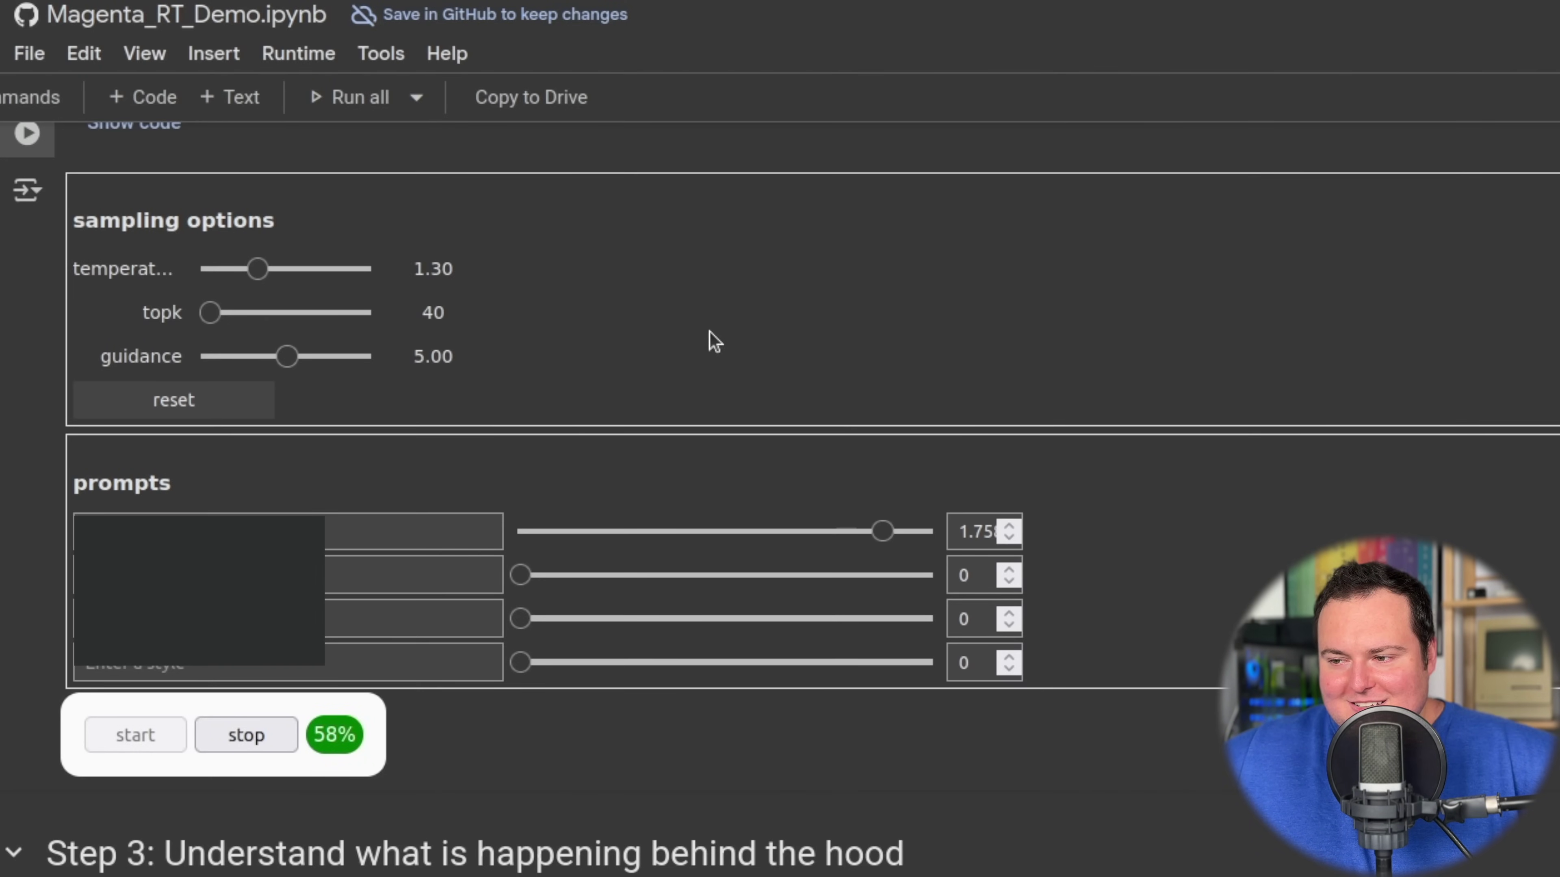
{"action": "left_click", "coordinate": [248, 747]}
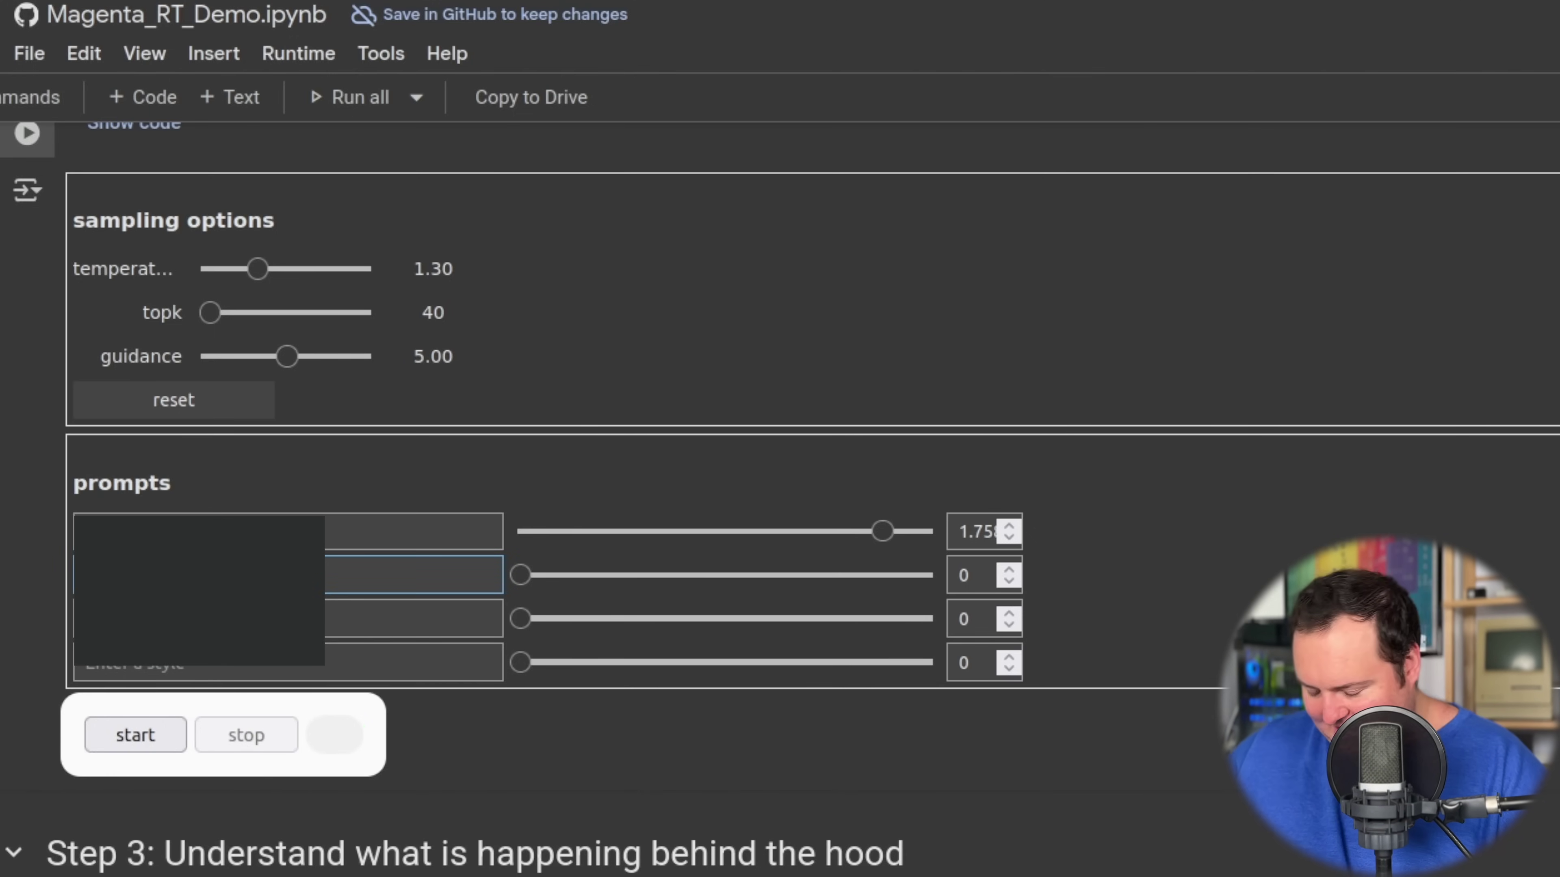
- Weight the first three style prompts at about 0.40, 0.59 and 0.70, and play the music stream briefly before stopping it
{"action": "left_click", "coordinate": [412, 619]}
{"action": "left_click_drag", "start_coordinate": [520, 574], "coordinate": [640, 575]}
{"action": "left_click", "coordinate": [663, 618]}
{"action": "left_click_drag", "start_coordinate": [883, 531], "coordinate": [602, 532]}
{"action": "left_click", "coordinate": [91, 746]}
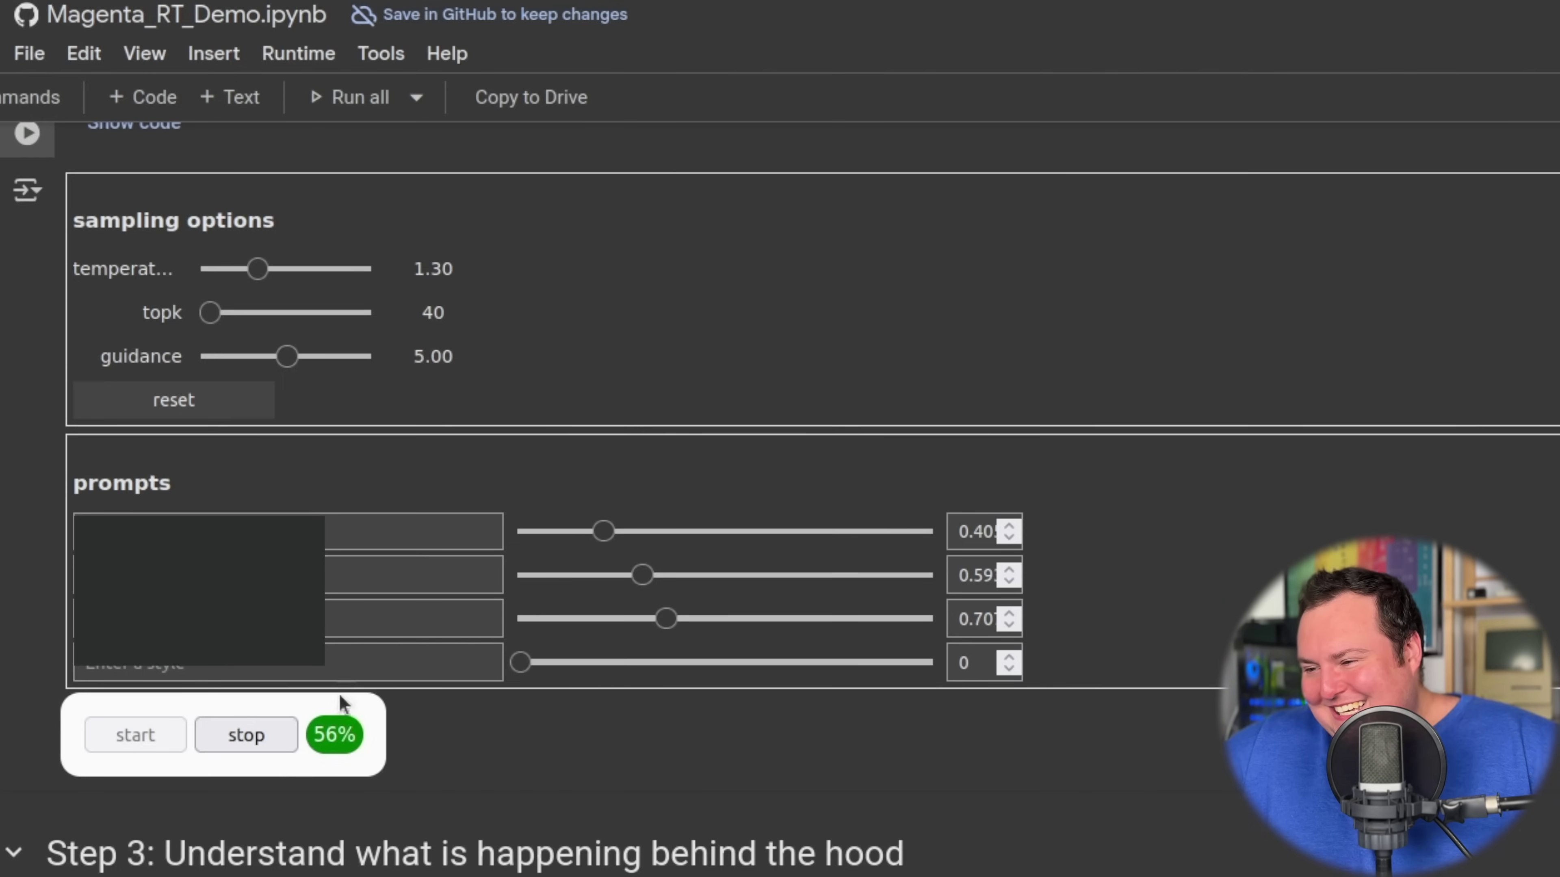
{"action": "left_click", "coordinate": [237, 741]}
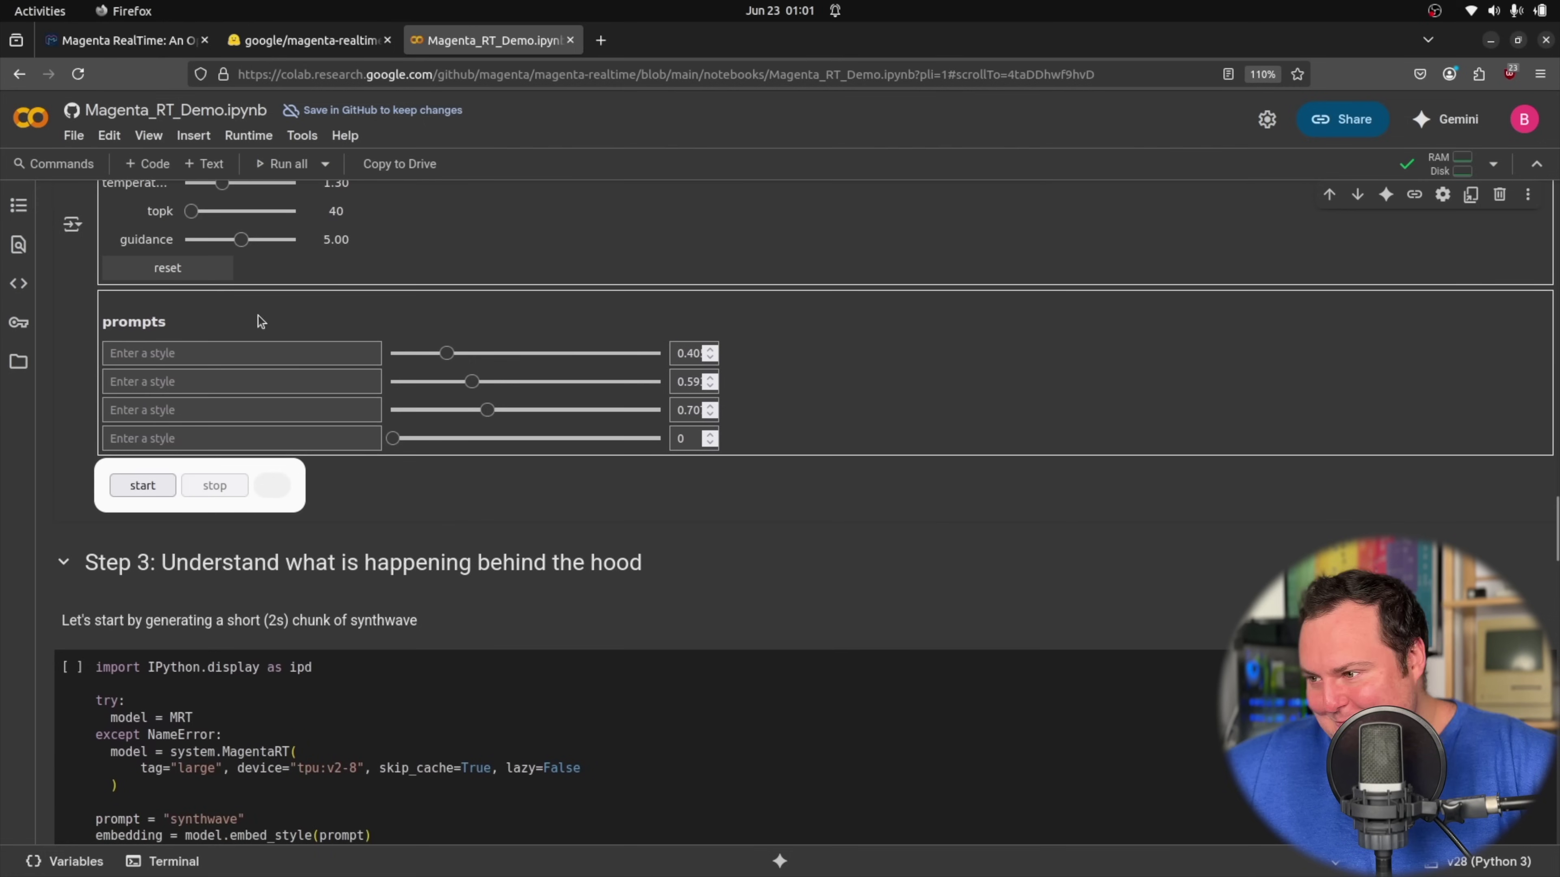
- Examine the notebook's Step 3 code for generating synthwave chunks and longer sequences, and its License and terms section
{"action": "scroll", "coordinate": [284, 348], "scroll_direction": "down", "scroll_amount": 2}
{"action": "scroll", "coordinate": [284, 341], "scroll_direction": "down", "scroll_amount": 4}
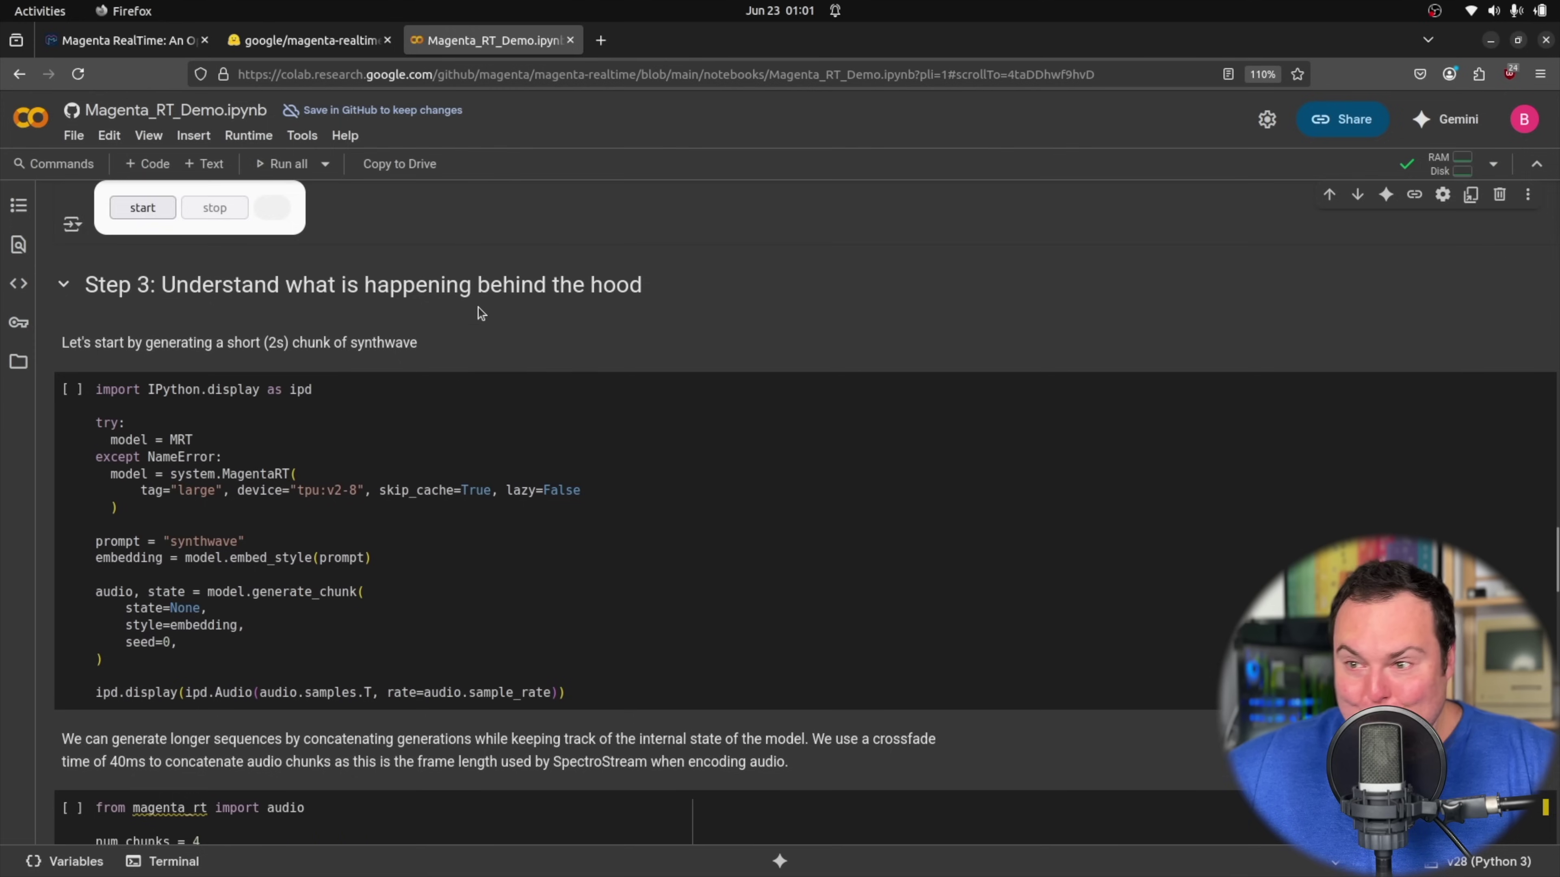
{"action": "scroll", "coordinate": [482, 320], "scroll_direction": "down", "scroll_amount": 2}
{"action": "scroll", "coordinate": [500, 338], "scroll_direction": "up", "scroll_amount": 2}
{"action": "left_click_drag", "start_coordinate": [661, 289], "coordinate": [181, 276]}
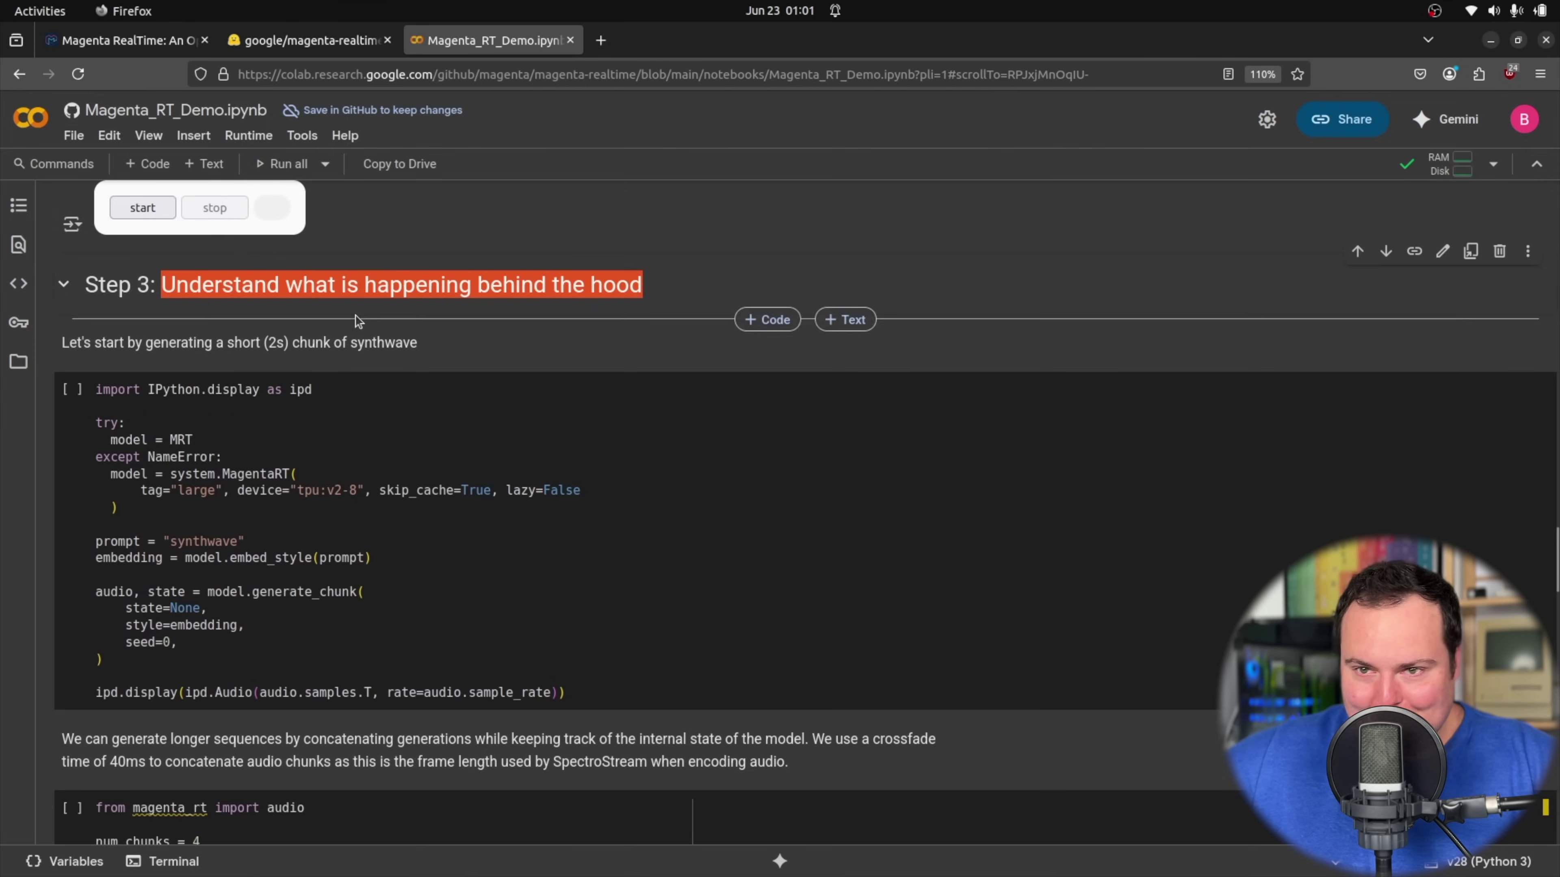
{"action": "left_click", "coordinate": [584, 284]}
{"action": "scroll", "coordinate": [600, 384], "scroll_direction": "down", "scroll_amount": 1}
{"action": "scroll", "coordinate": [600, 384], "scroll_direction": "down", "scroll_amount": 2}
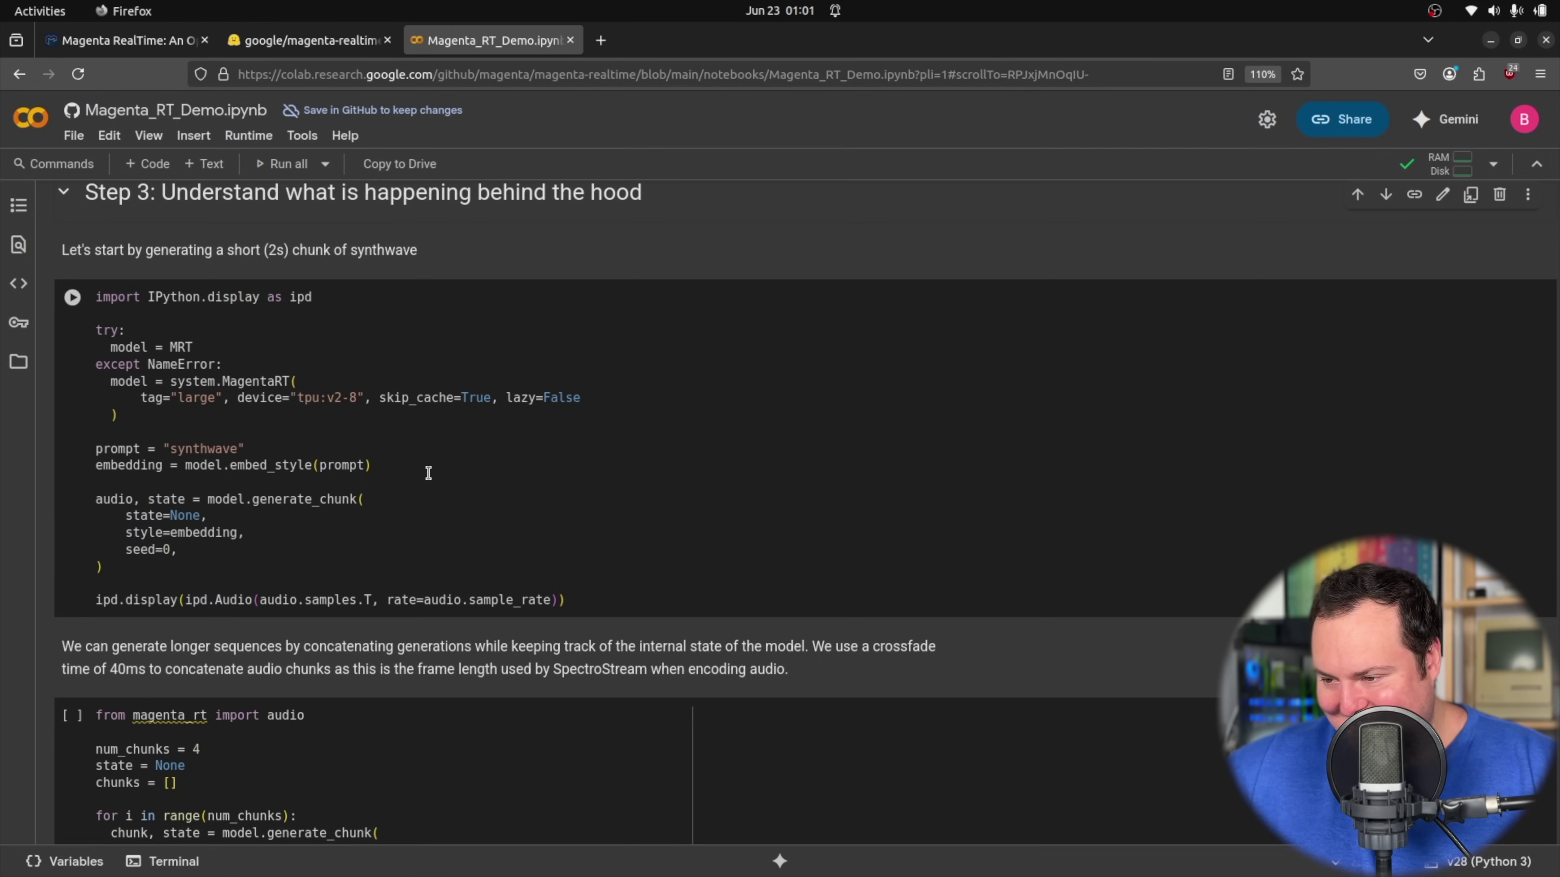
{"action": "scroll", "coordinate": [428, 472], "scroll_direction": "down", "scroll_amount": 15}
{"action": "scroll", "coordinate": [432, 469], "scroll_direction": "down", "scroll_amount": 20}
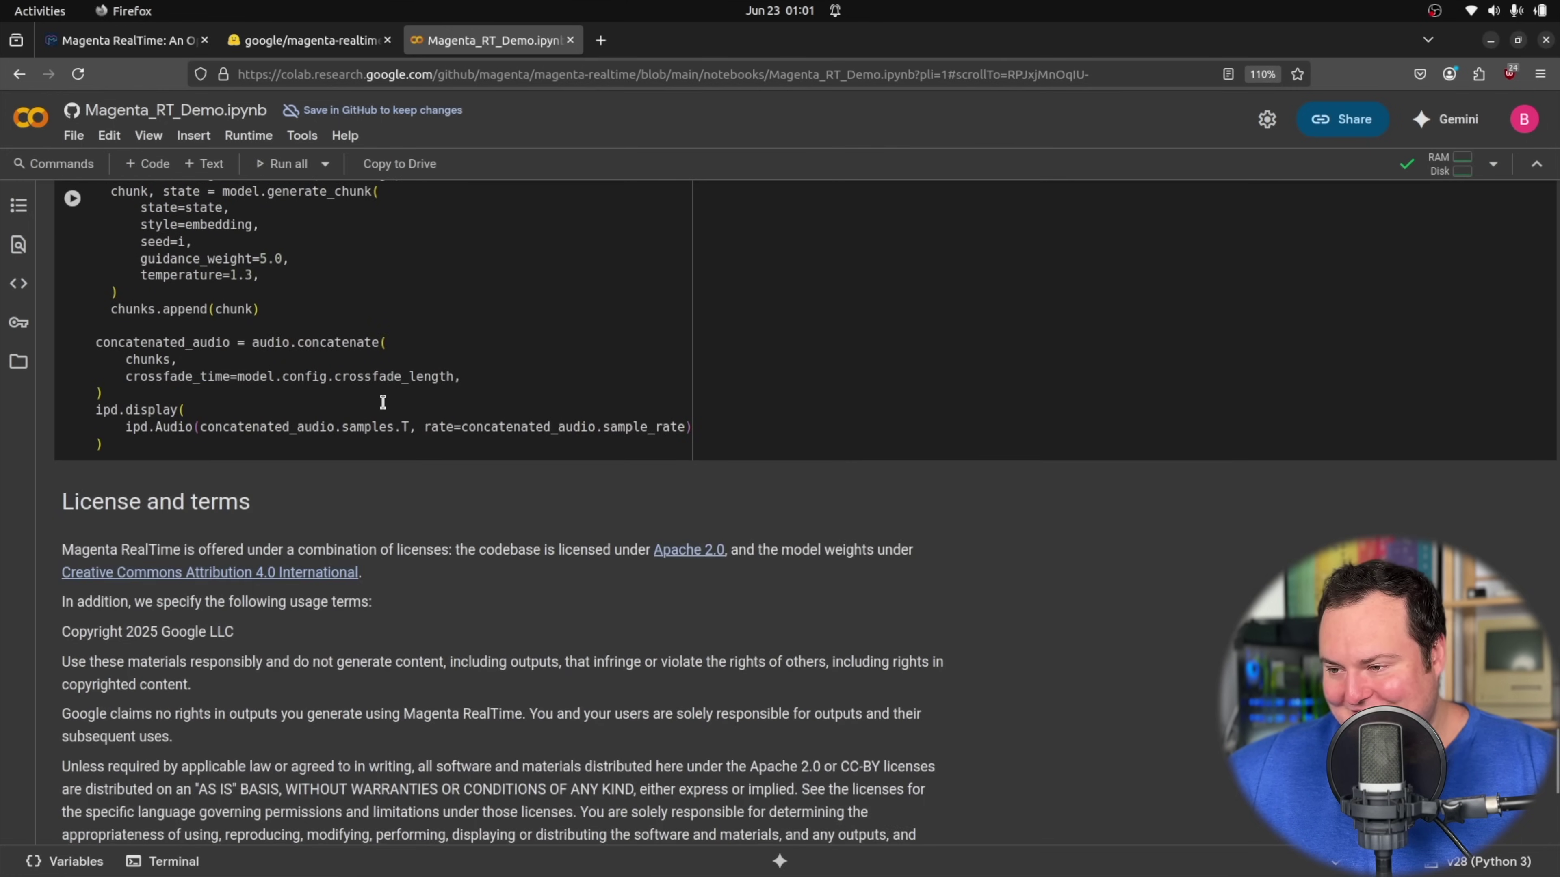
{"action": "scroll", "coordinate": [415, 403], "scroll_direction": "down", "scroll_amount": 10}
{"action": "scroll", "coordinate": [416, 402], "scroll_direction": "down", "scroll_amount": 3}
- Review the notebook from its introduction and install output to the streaming controls and the Step 3 code
{"action": "scroll", "coordinate": [383, 553], "scroll_direction": "up", "scroll_amount": 20}
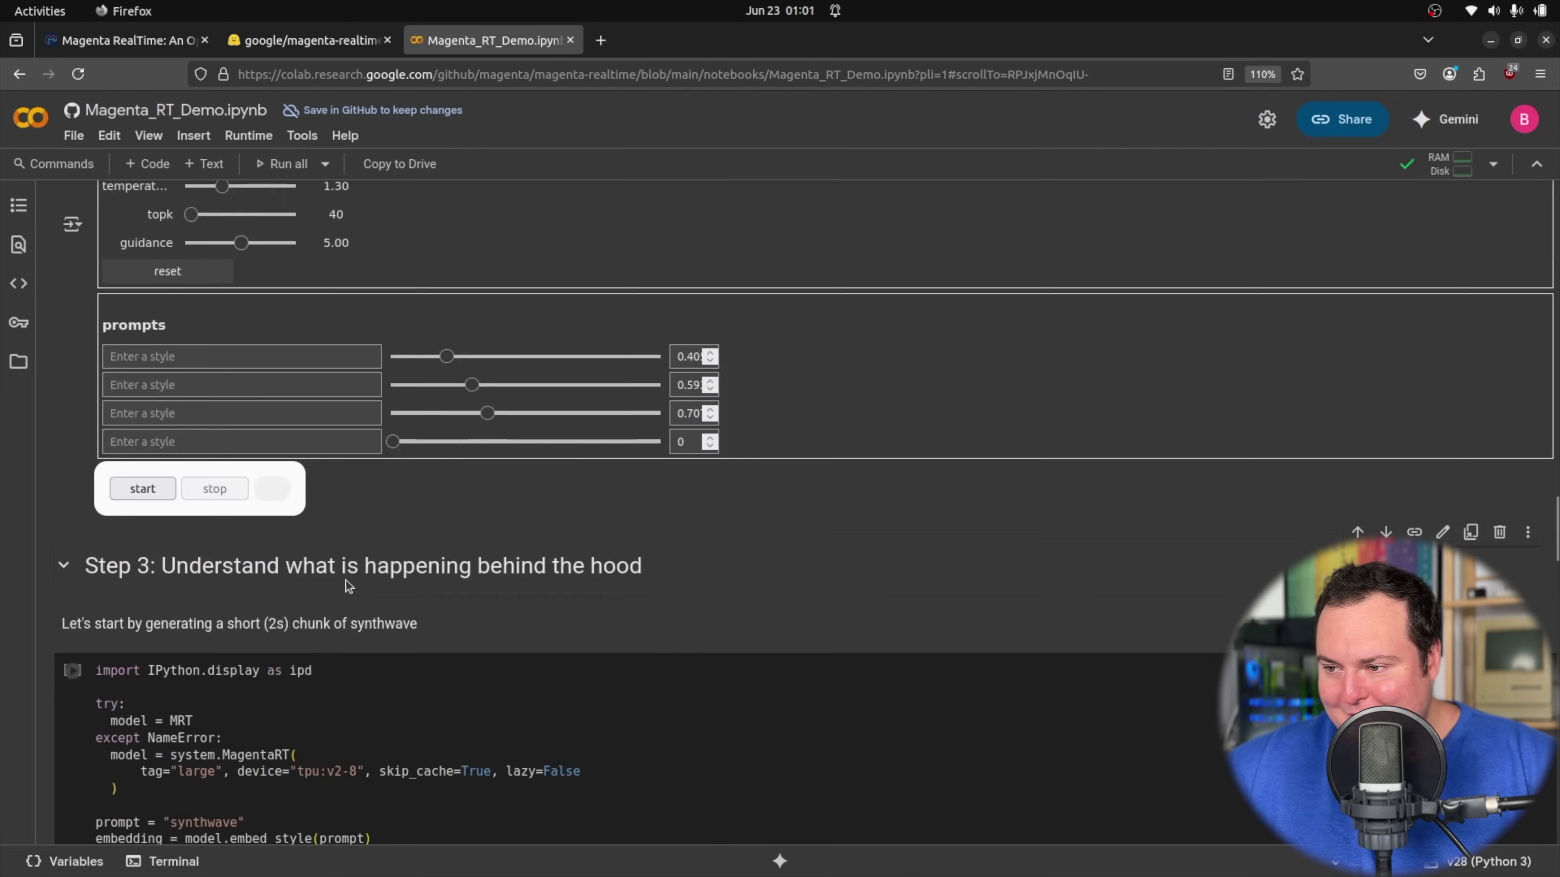
{"action": "scroll", "coordinate": [347, 579], "scroll_direction": "up", "scroll_amount": 3}
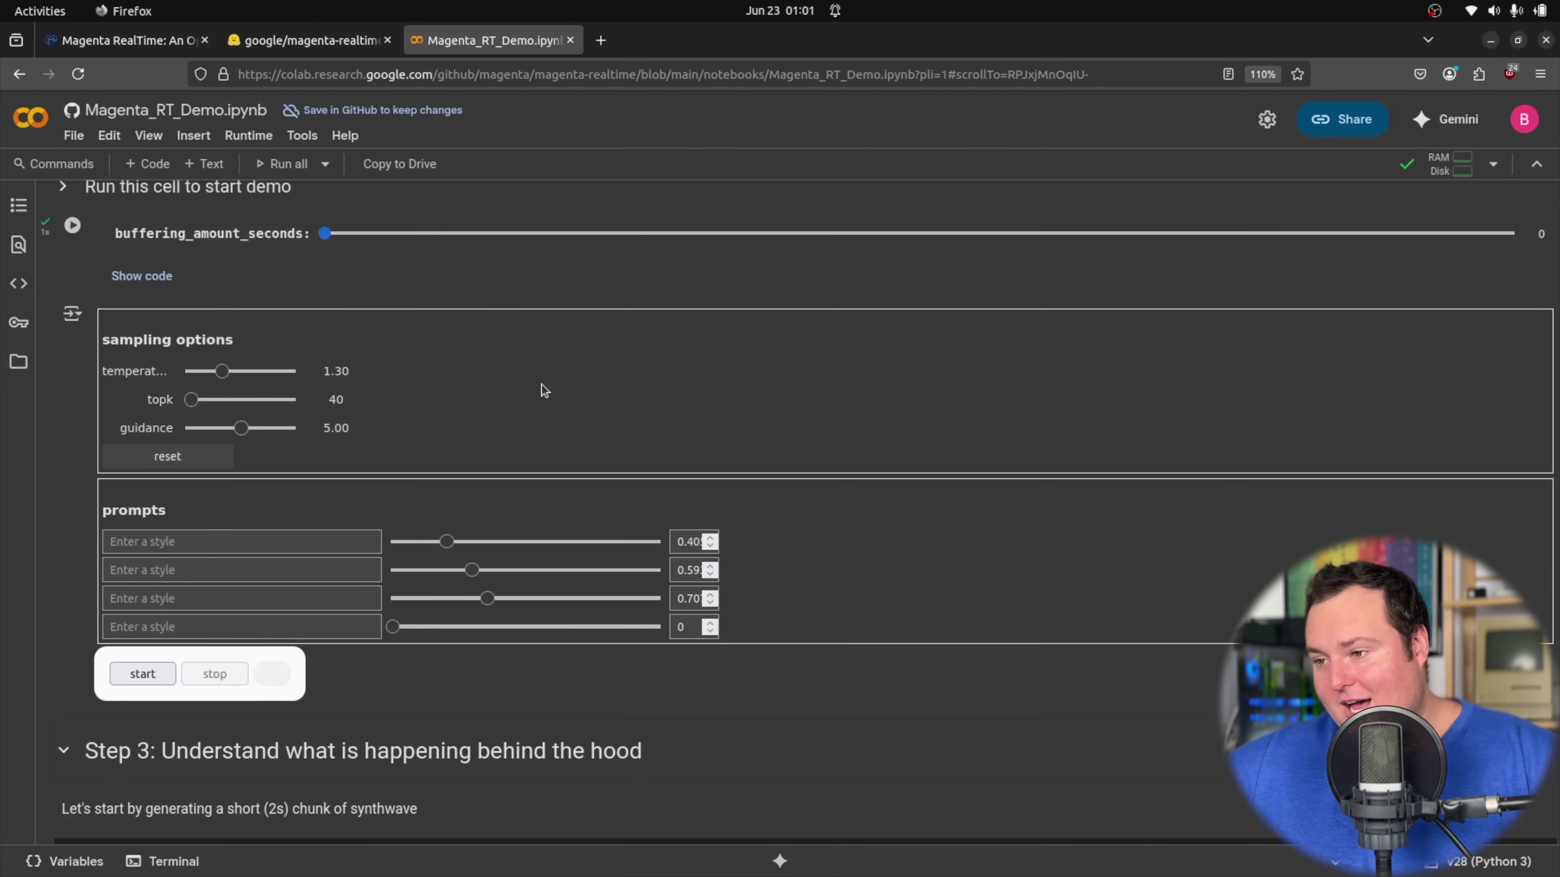
{"action": "scroll", "coordinate": [540, 391], "scroll_direction": "up", "scroll_amount": 20}
{"action": "scroll", "coordinate": [467, 375], "scroll_direction": "up", "scroll_amount": 15}
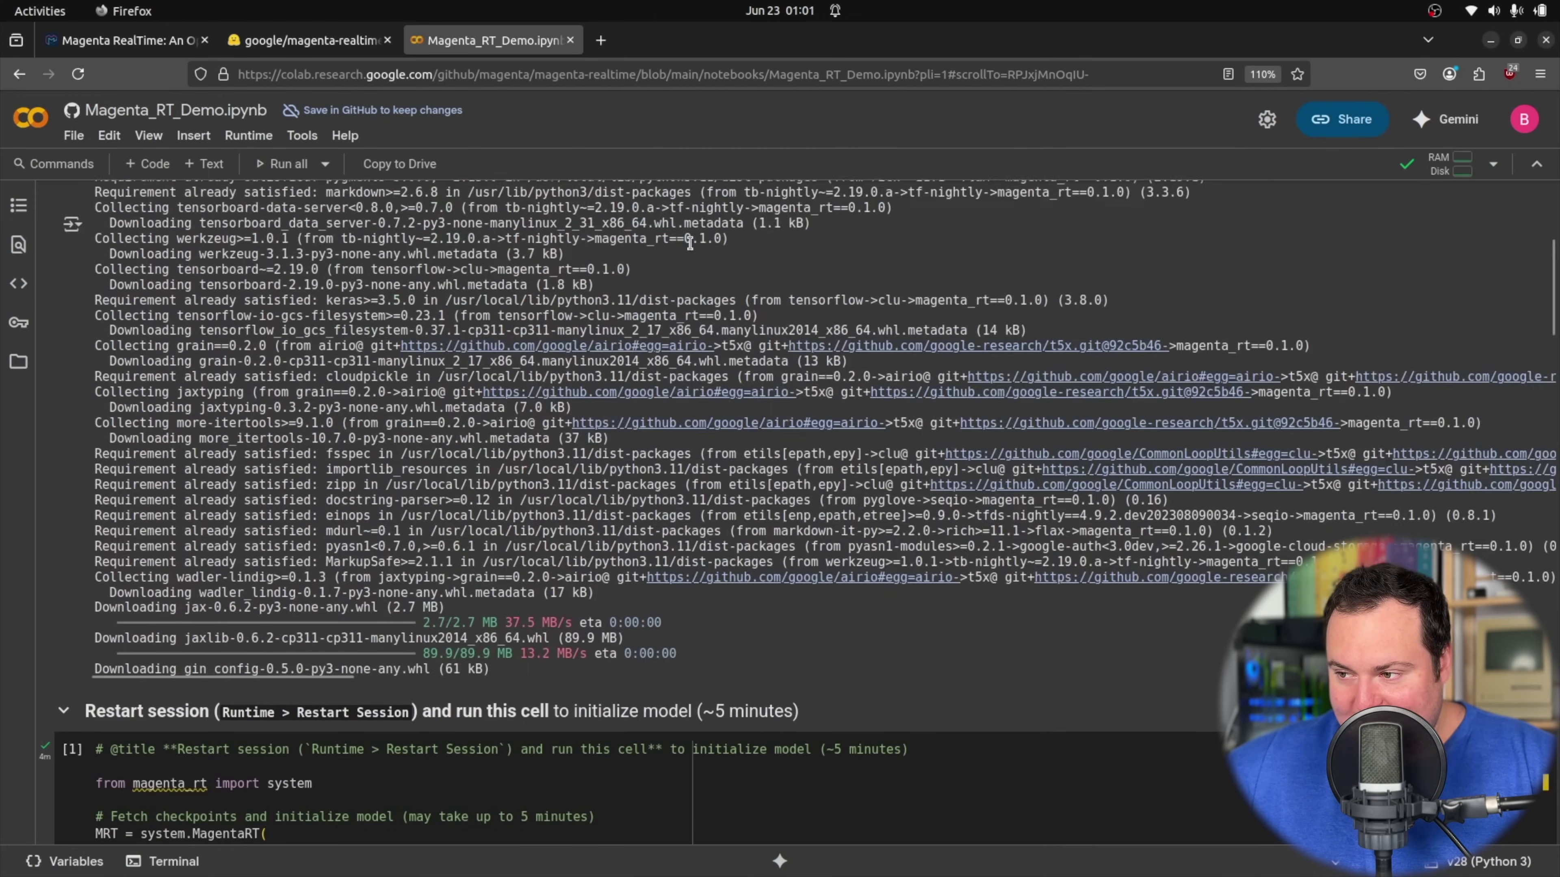
{"action": "scroll", "coordinate": [774, 296], "scroll_direction": "up", "scroll_amount": 15}
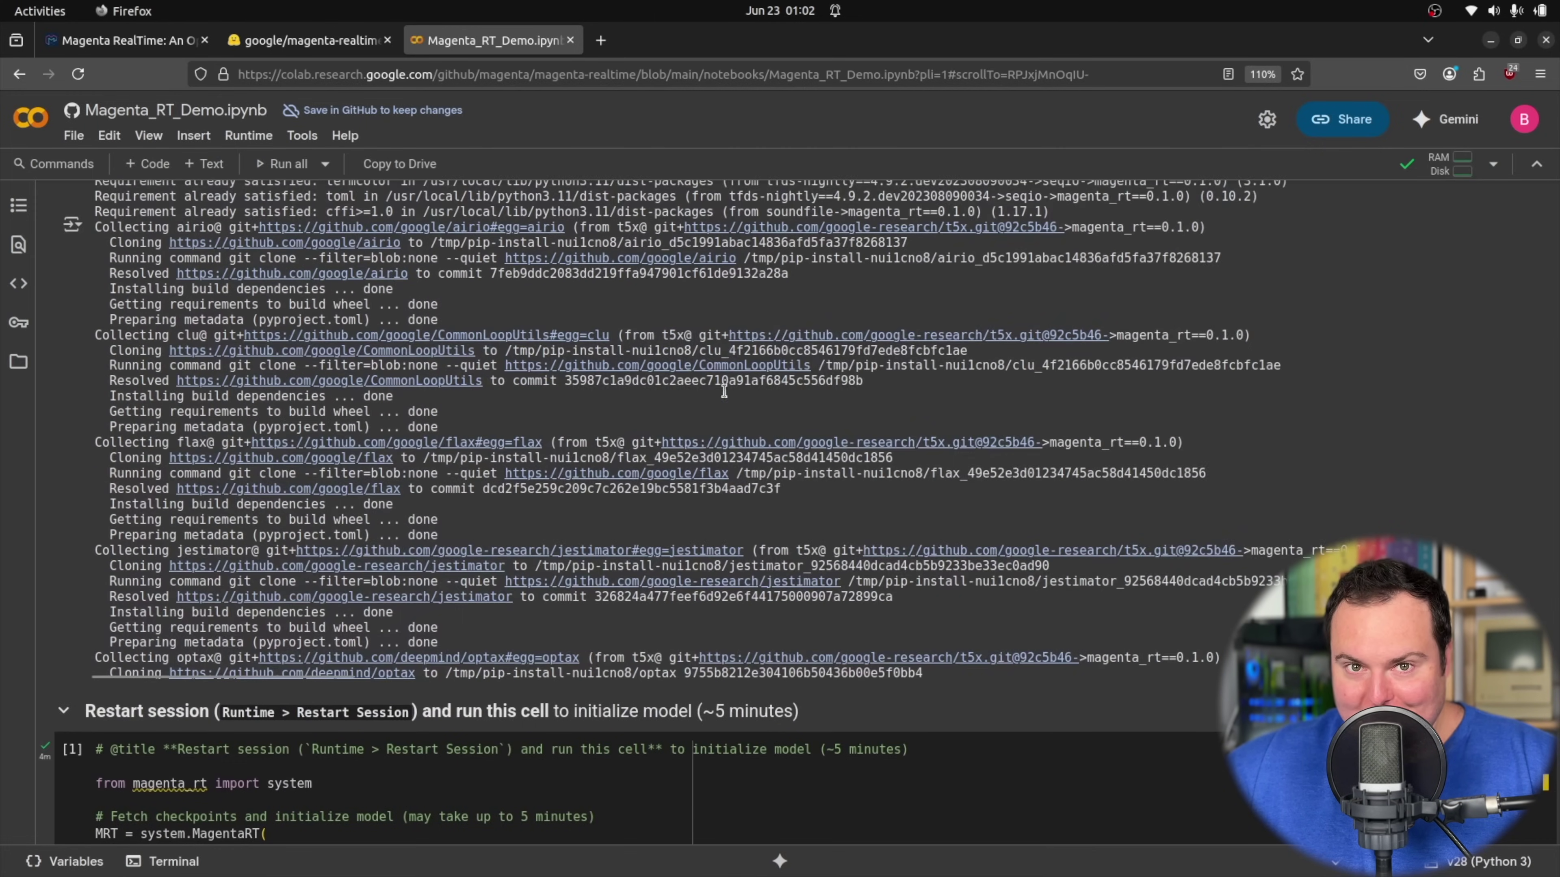
{"action": "scroll", "coordinate": [1081, 246], "scroll_direction": "up", "scroll_amount": 5}
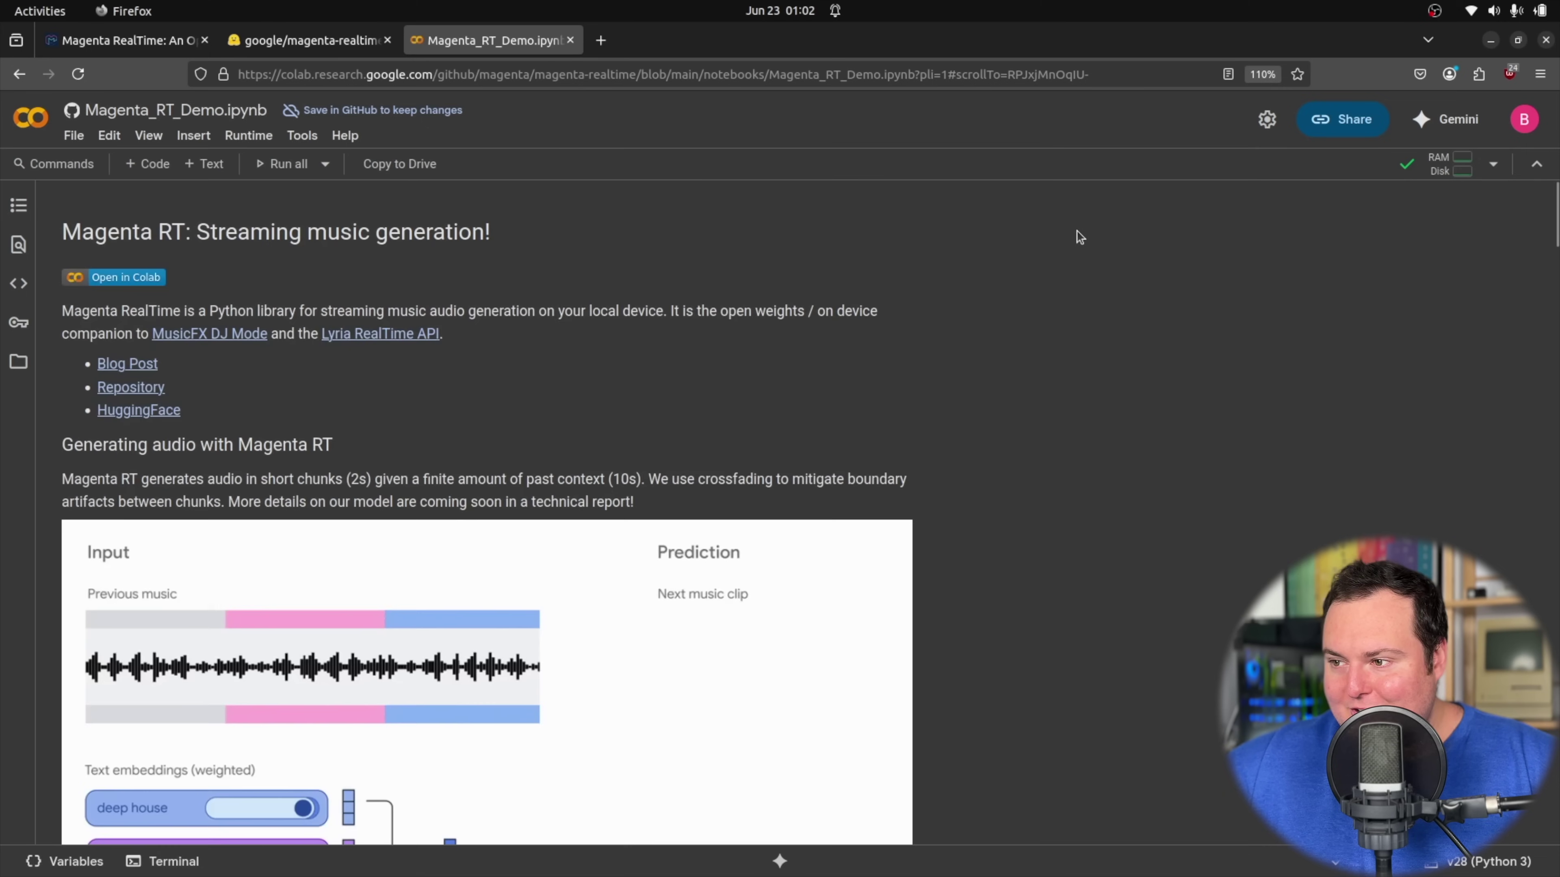
{"action": "scroll", "coordinate": [982, 327], "scroll_direction": "down", "scroll_amount": 20}
{"action": "scroll", "coordinate": [977, 463], "scroll_direction": "down", "scroll_amount": 20}
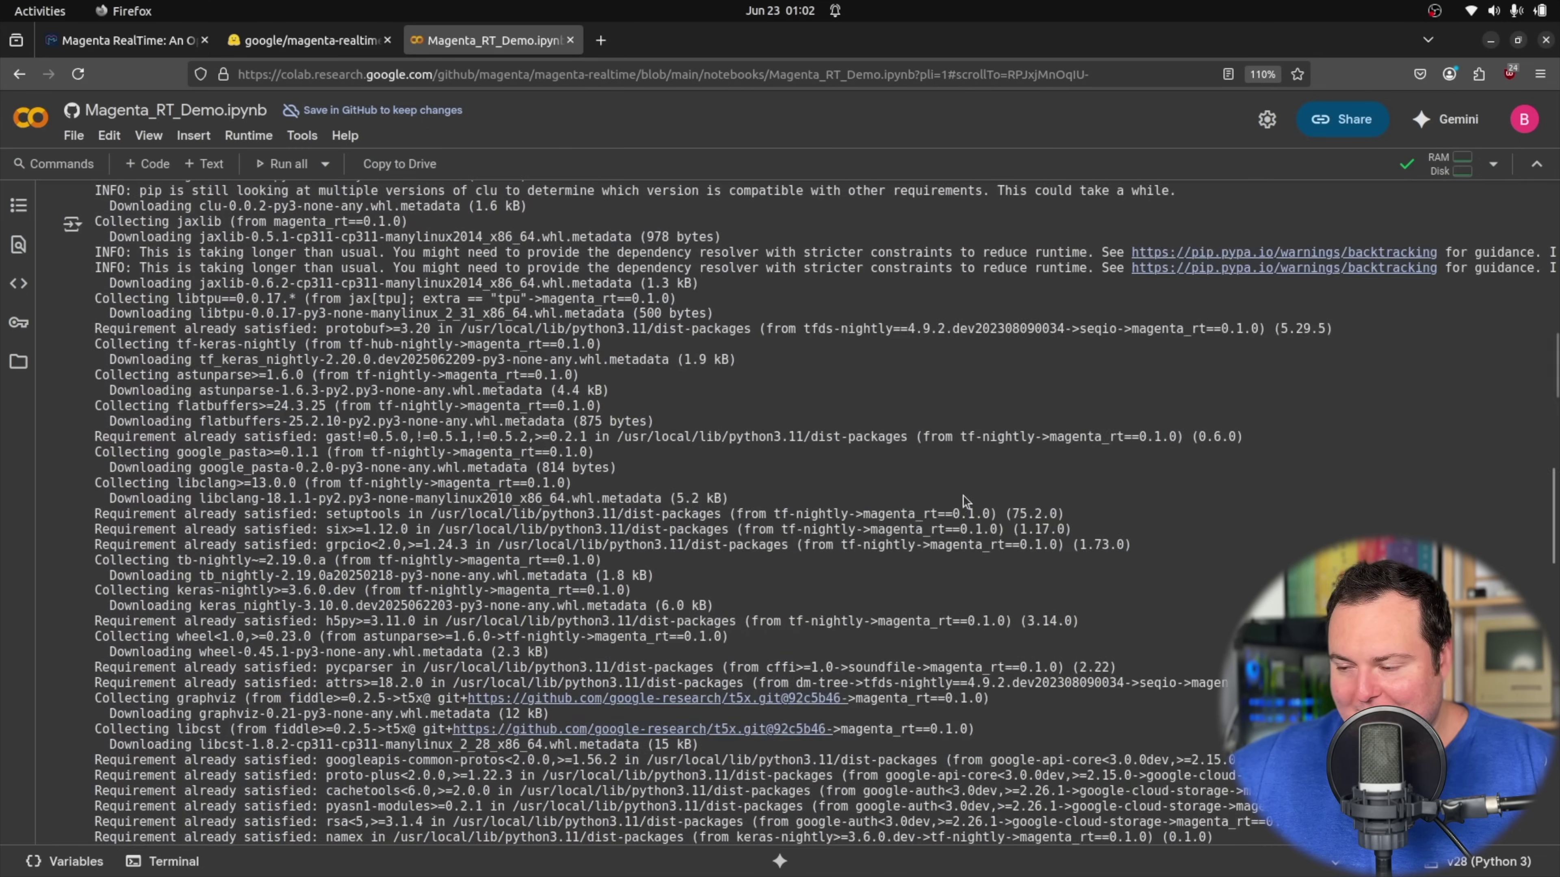
{"action": "scroll", "coordinate": [867, 542], "scroll_direction": "down", "scroll_amount": 20}
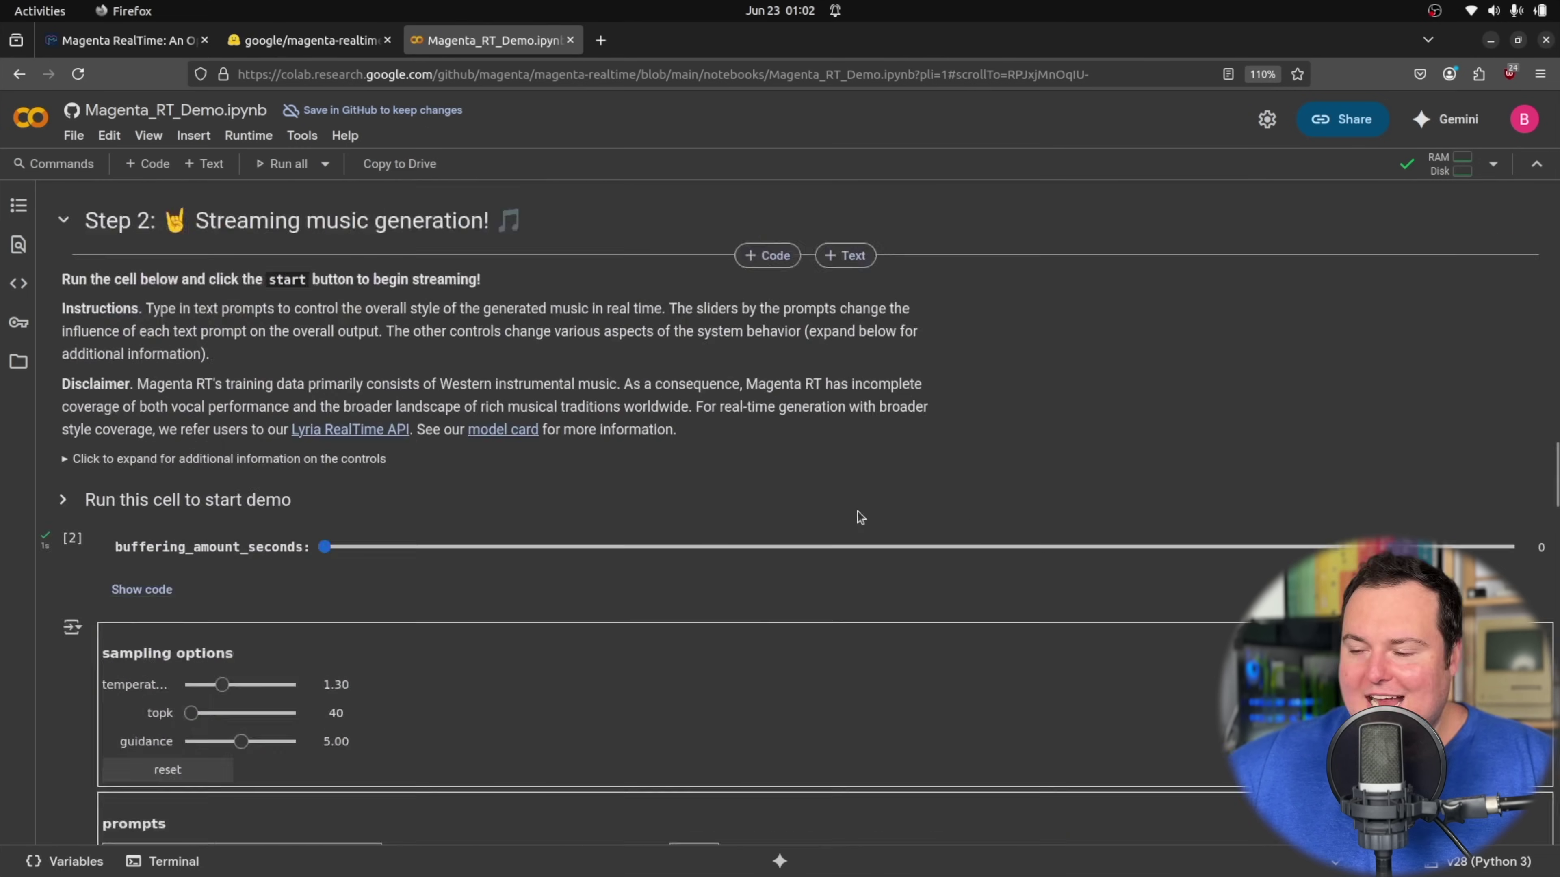
{"action": "scroll", "coordinate": [860, 492], "scroll_direction": "down", "scroll_amount": 3}
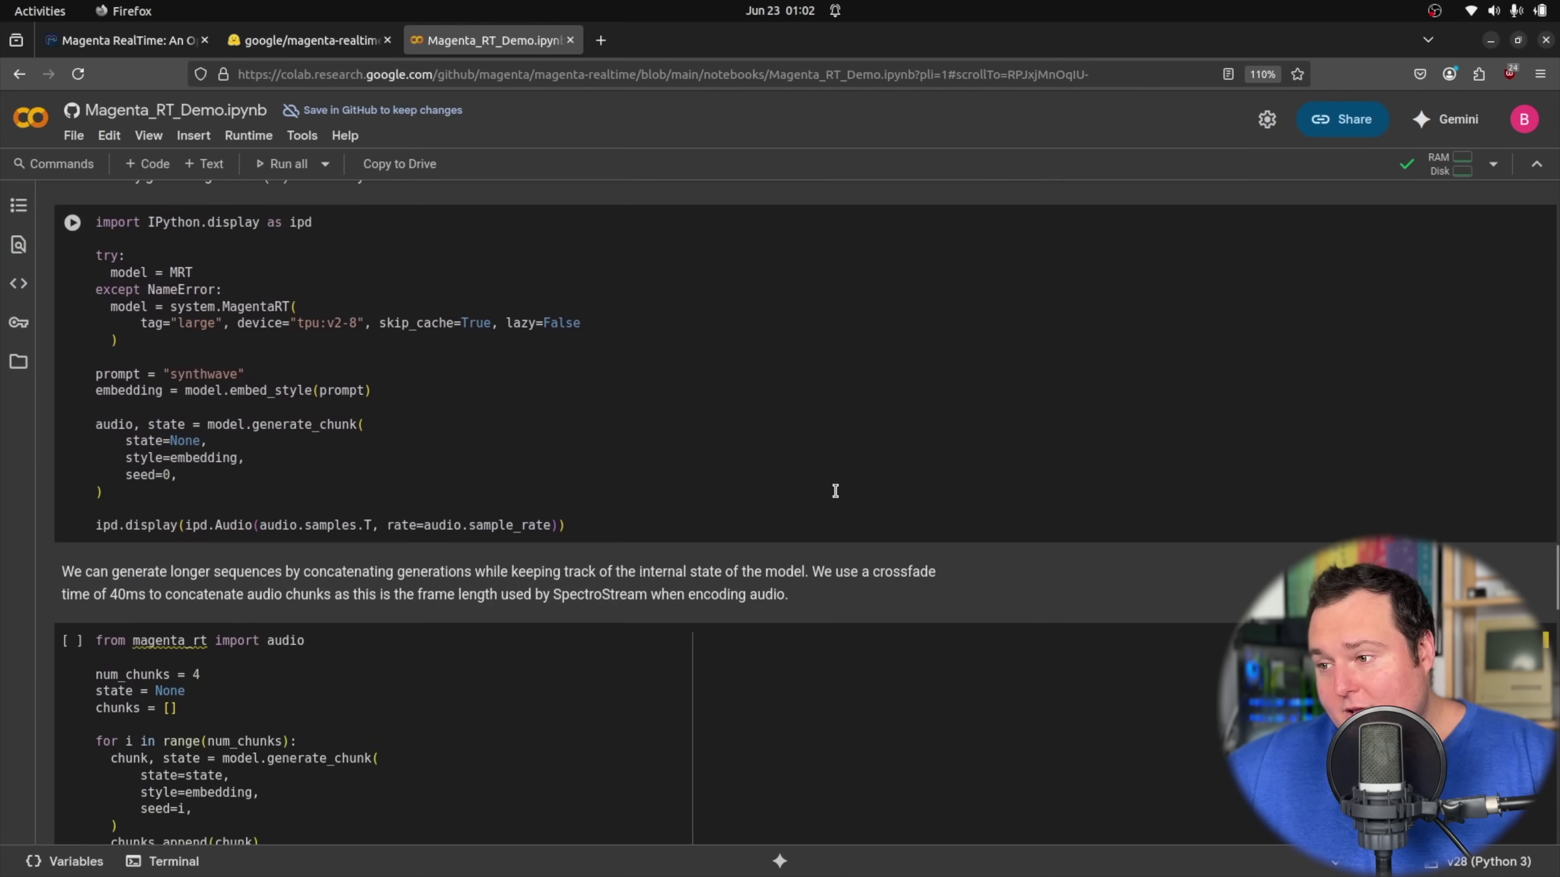
{"action": "scroll", "coordinate": [835, 491], "scroll_direction": "up", "scroll_amount": 9}
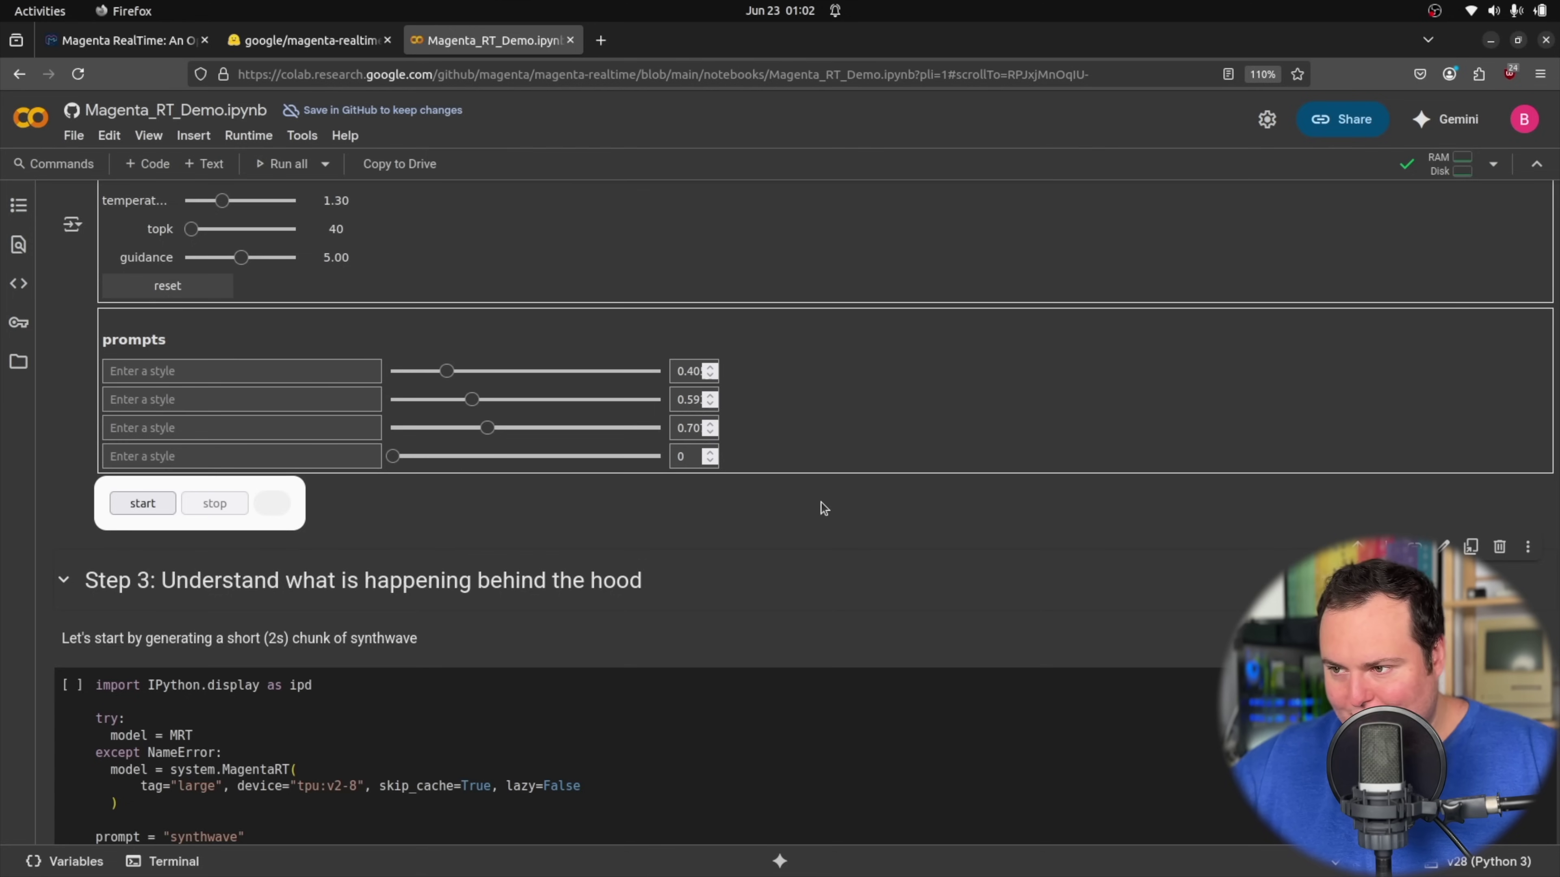
{"action": "scroll", "coordinate": [823, 508], "scroll_direction": "up", "scroll_amount": 3}
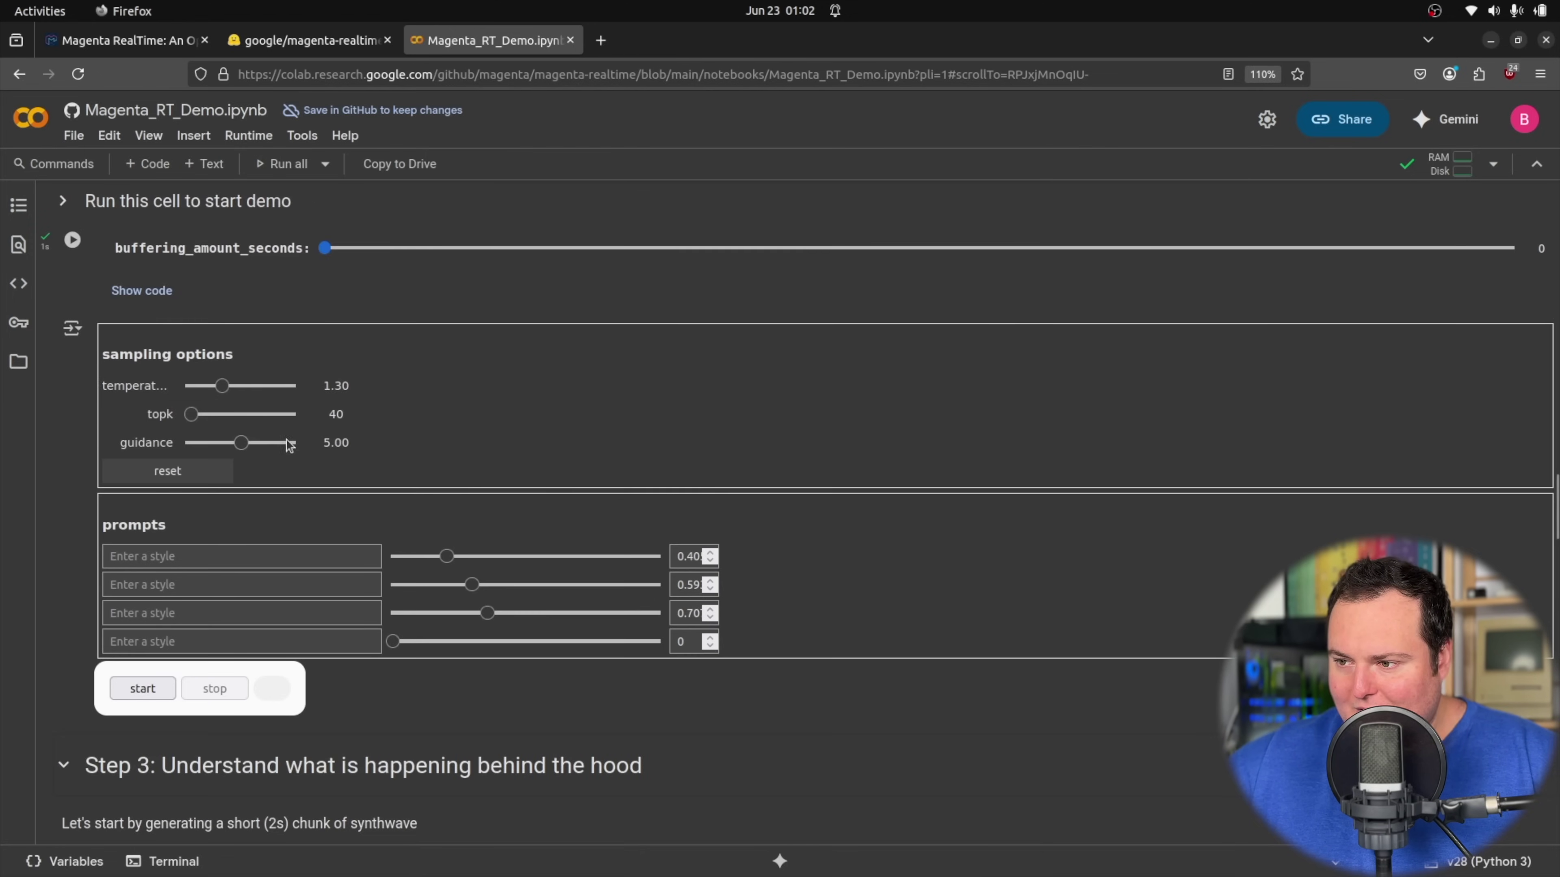
{"action": "scroll", "coordinate": [272, 412], "scroll_direction": "down", "scroll_amount": 3}
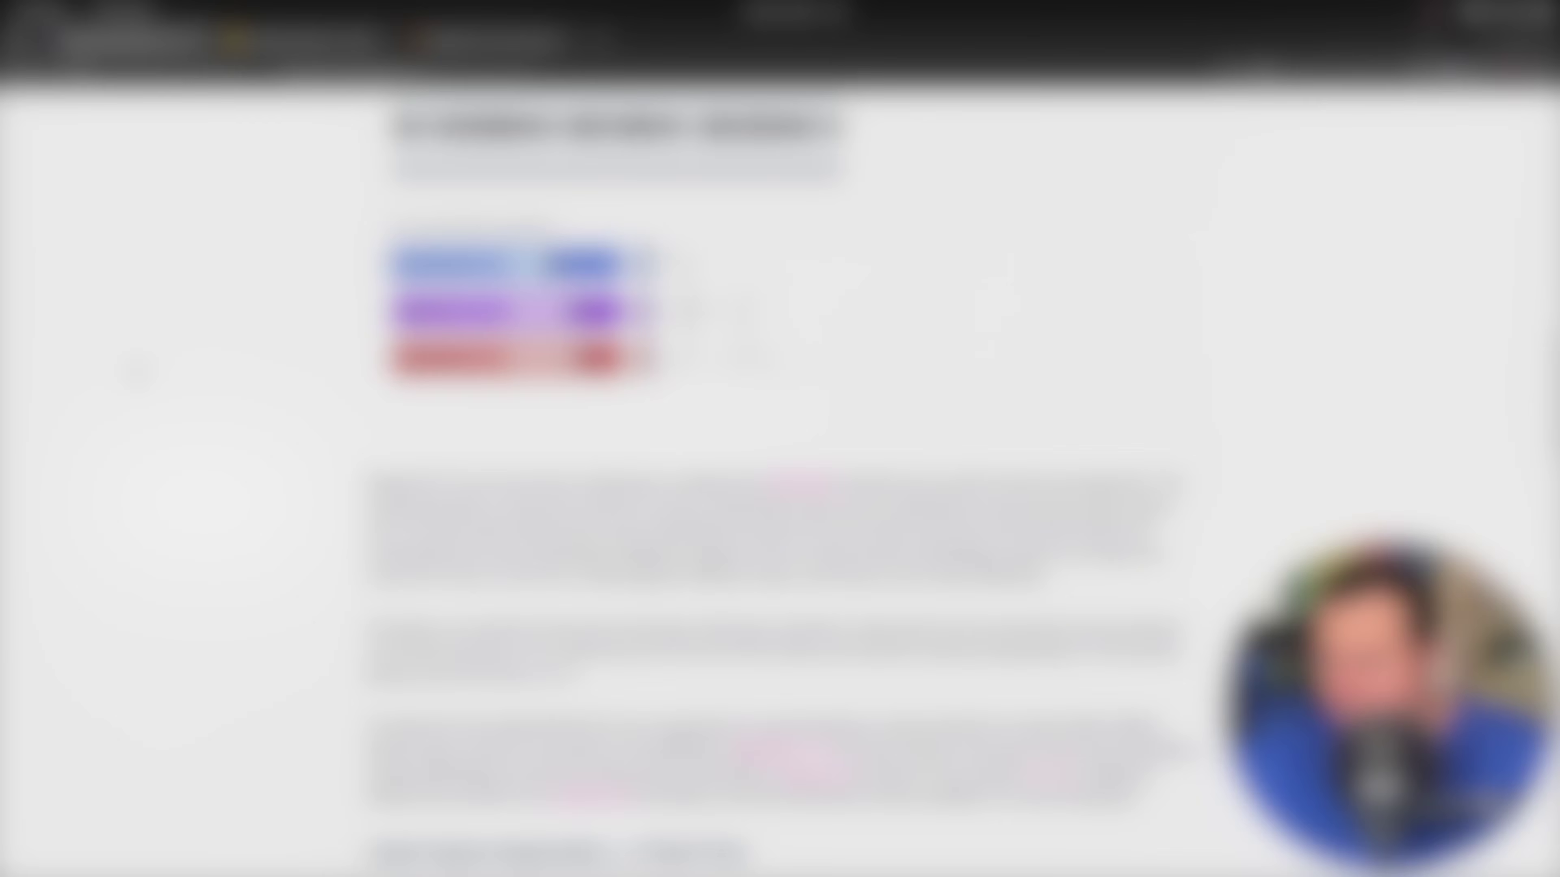
- Switch to the Magenta RealTime blog post and review its introduction, including the part about local inference and personal fine-tuning
{"action": "scroll", "coordinate": [134, 365], "scroll_direction": "up", "scroll_amount": 10}
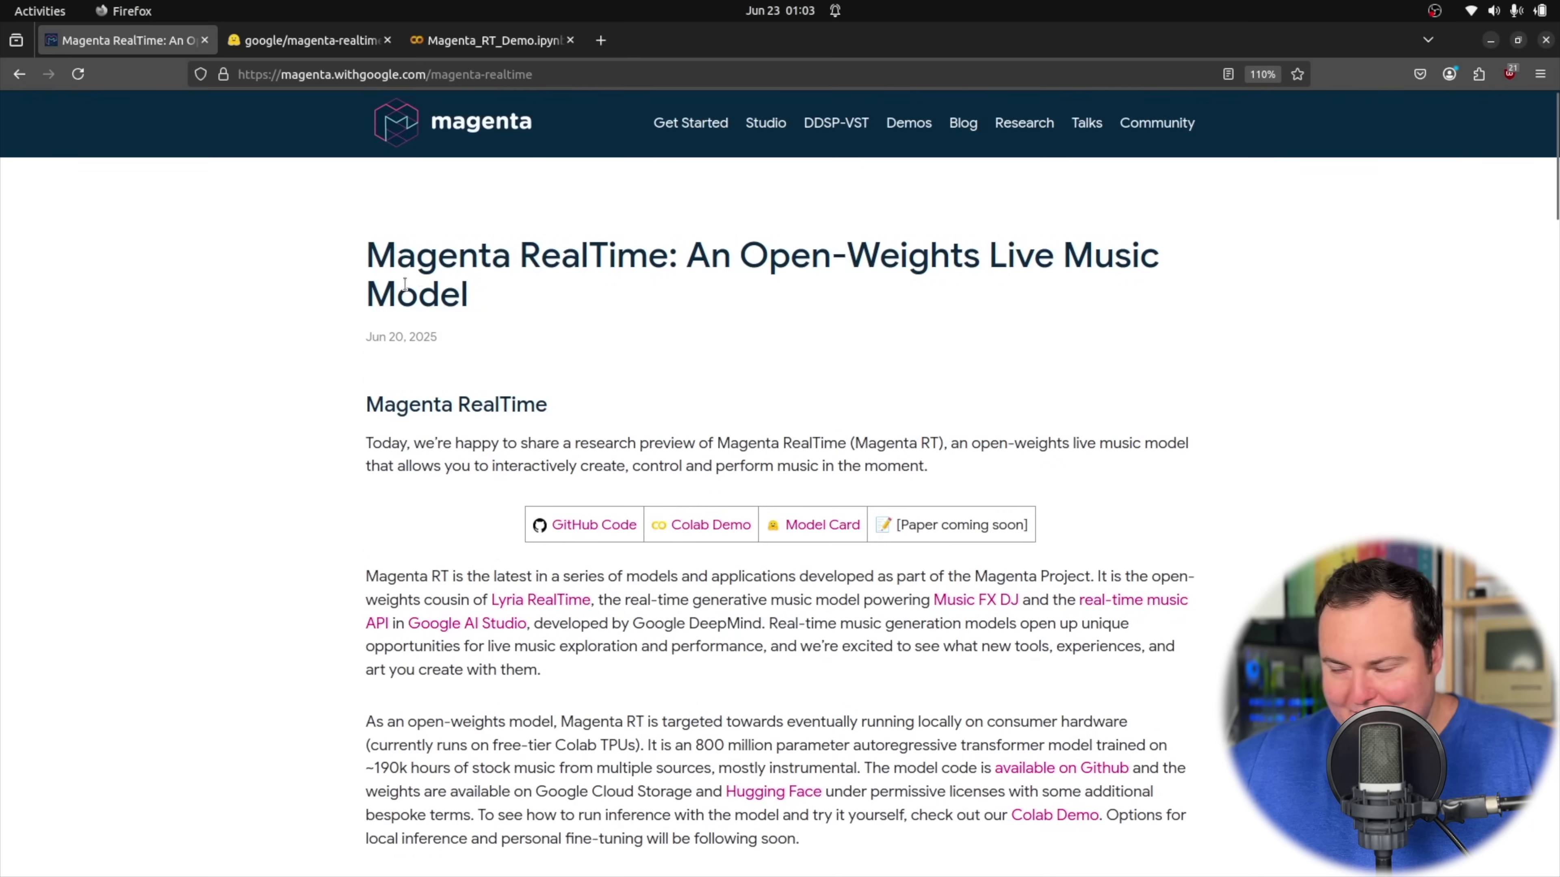
{"action": "scroll", "coordinate": [309, 312], "scroll_direction": "down", "scroll_amount": 4}
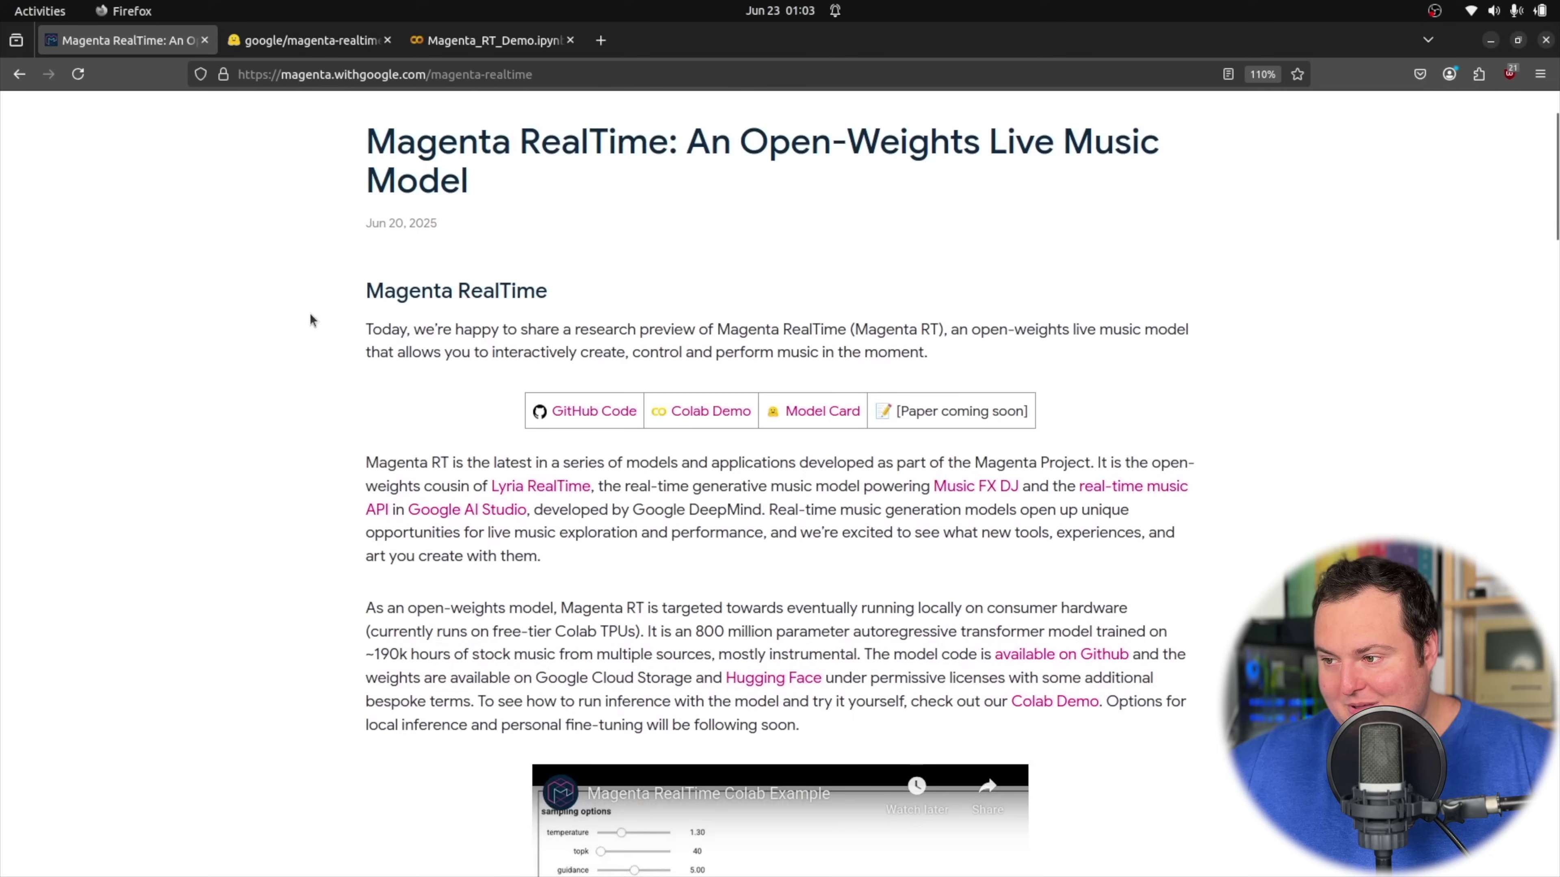
{"action": "scroll", "coordinate": [193, 310], "scroll_direction": "up", "scroll_amount": 5}
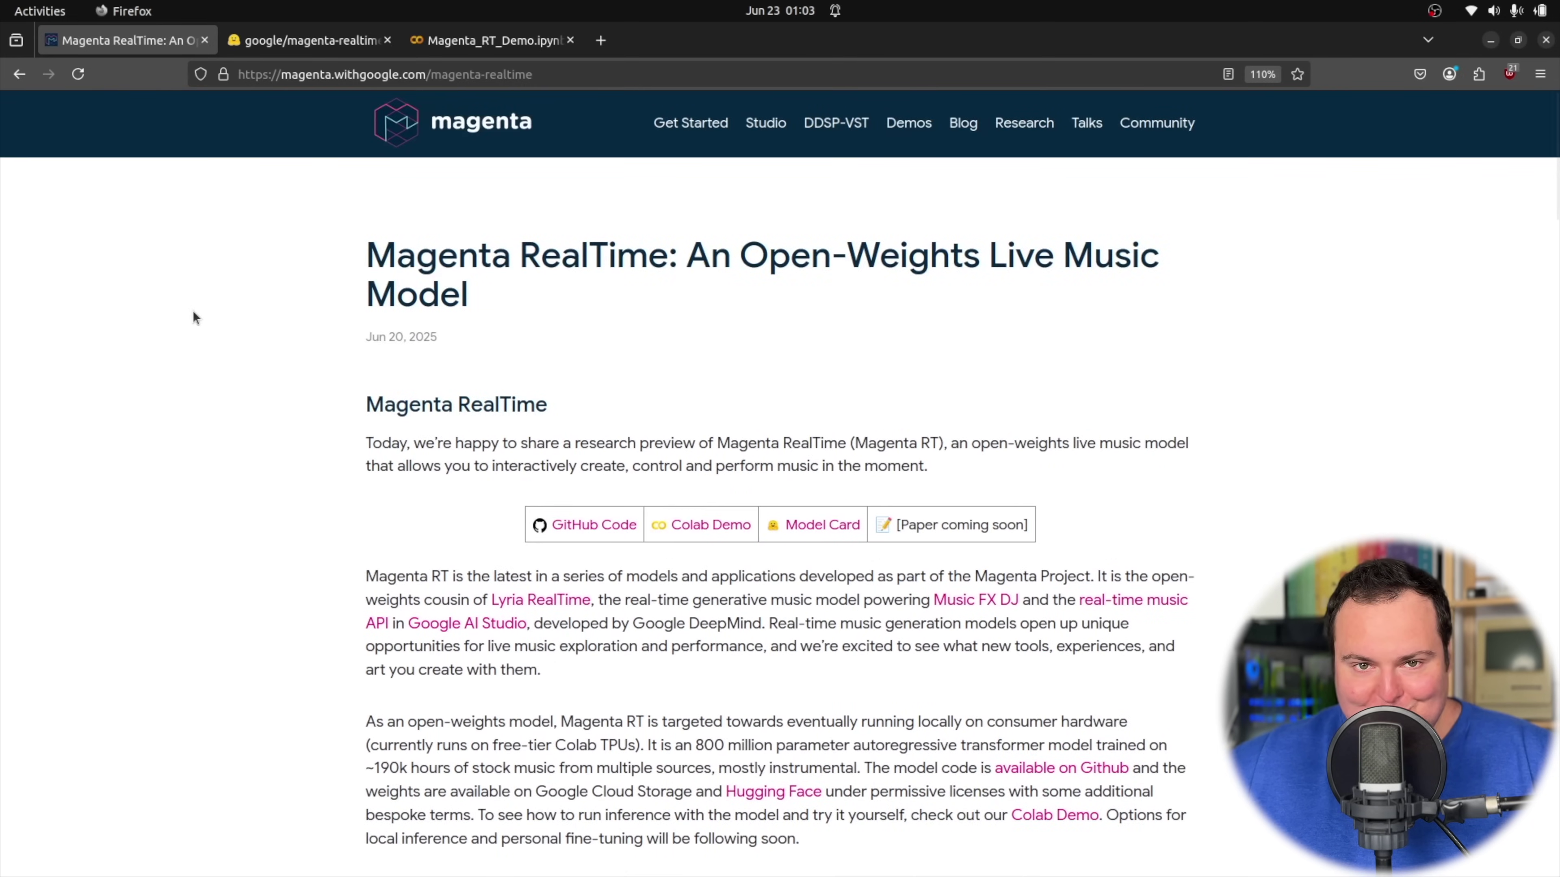
{"action": "scroll", "coordinate": [193, 312], "scroll_direction": "down", "scroll_amount": 2}
{"action": "scroll", "coordinate": [194, 309], "scroll_direction": "down", "scroll_amount": 4}
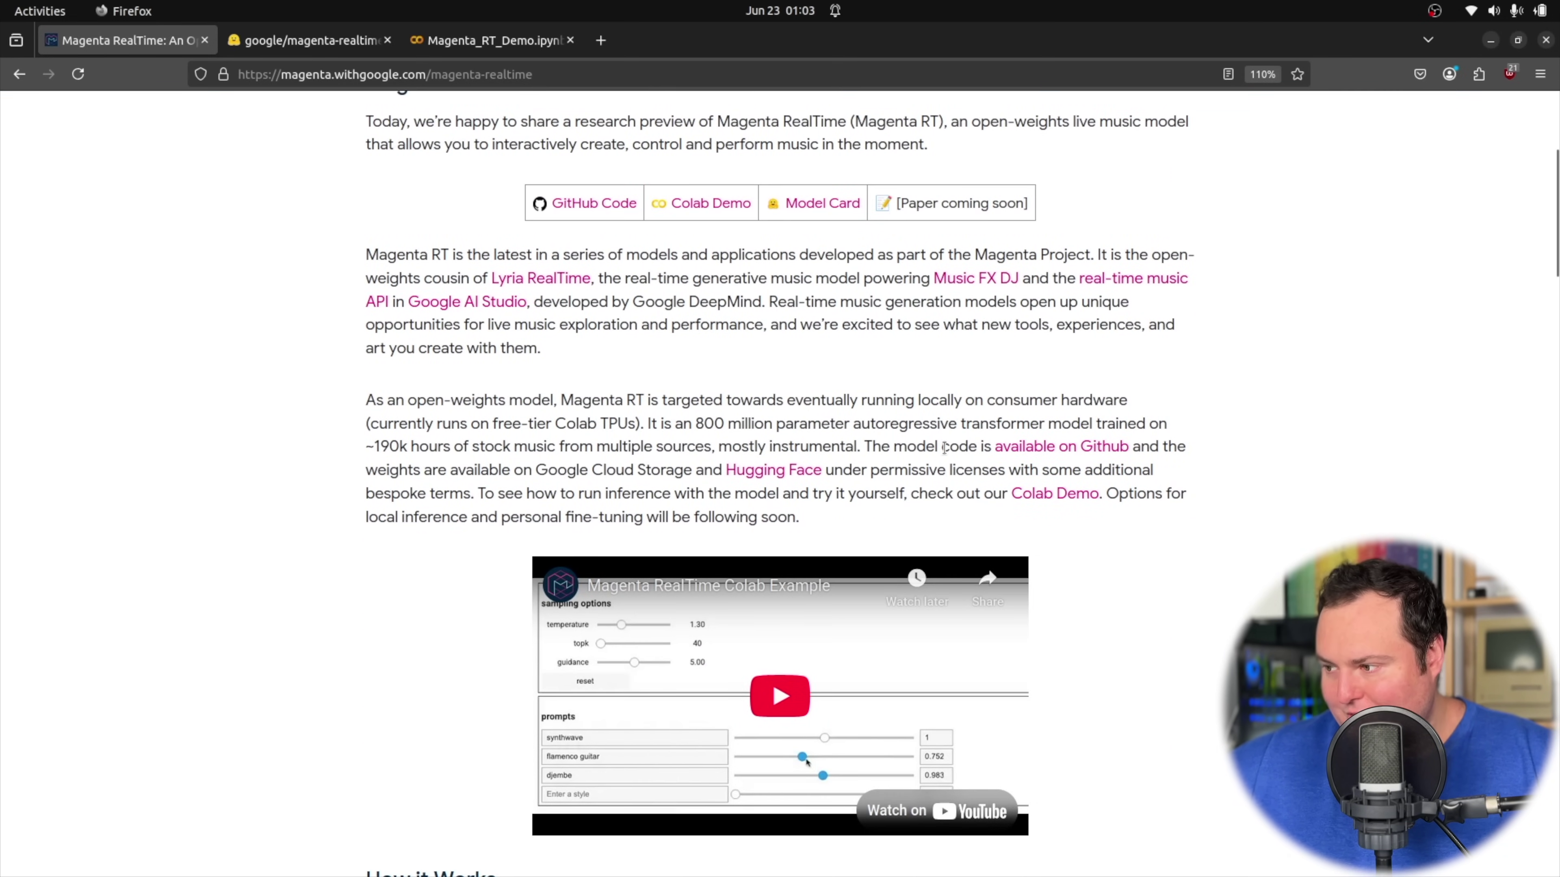
{"action": "left_click_drag", "start_coordinate": [366, 528], "coordinate": [193, 458]}
{"action": "left_click", "coordinate": [193, 458]}
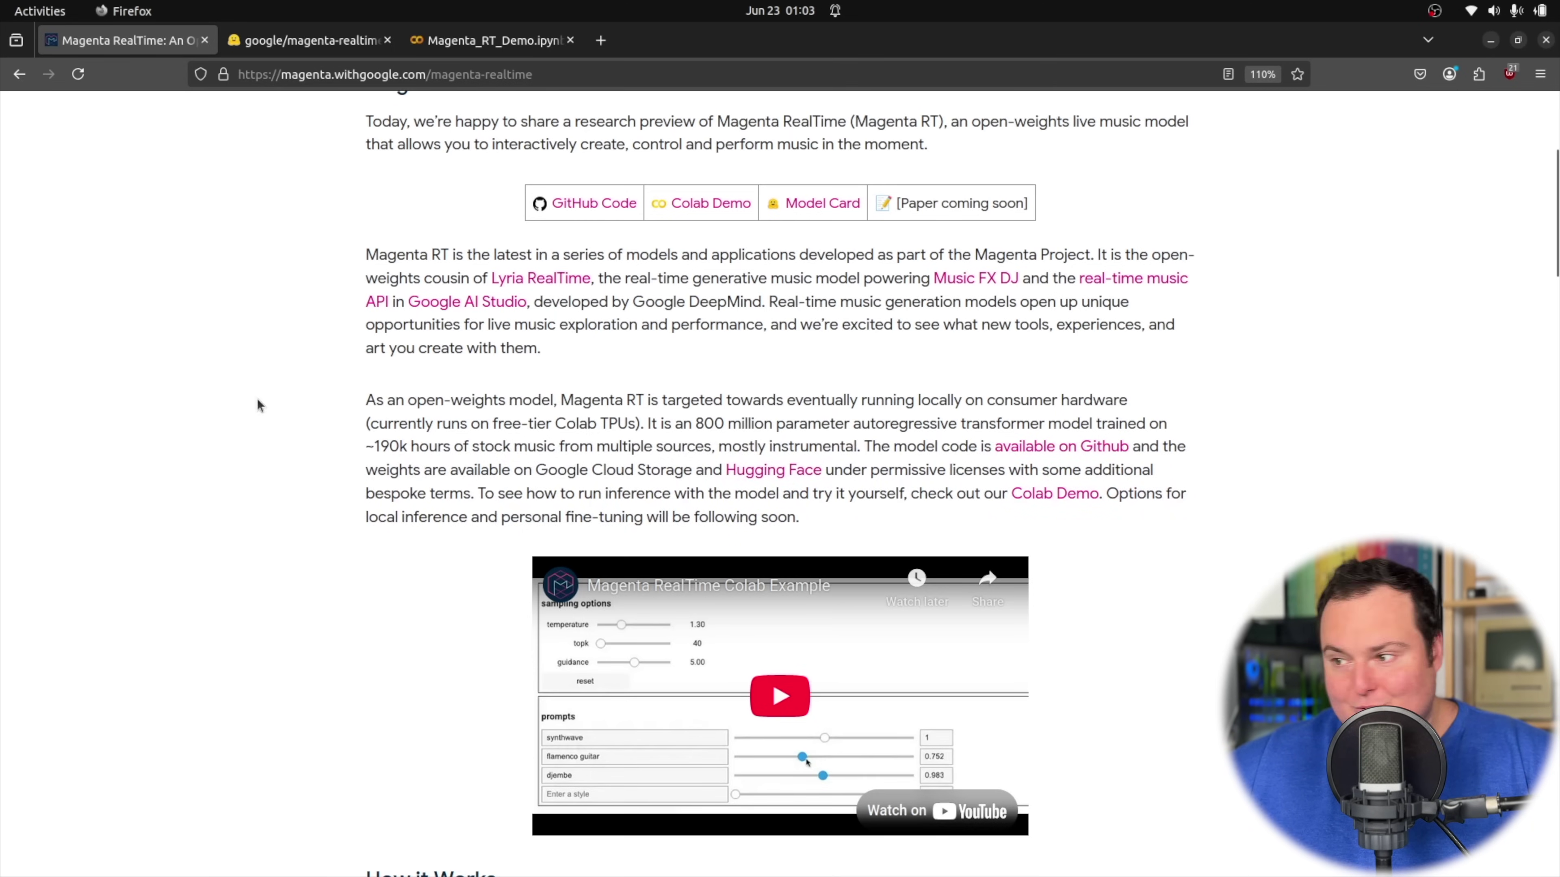
- Look through the blog post's How it Works section, PromptDJ example applications and Why Magenta RealTime section
{"action": "scroll", "coordinate": [261, 399], "scroll_direction": "down", "scroll_amount": 12}
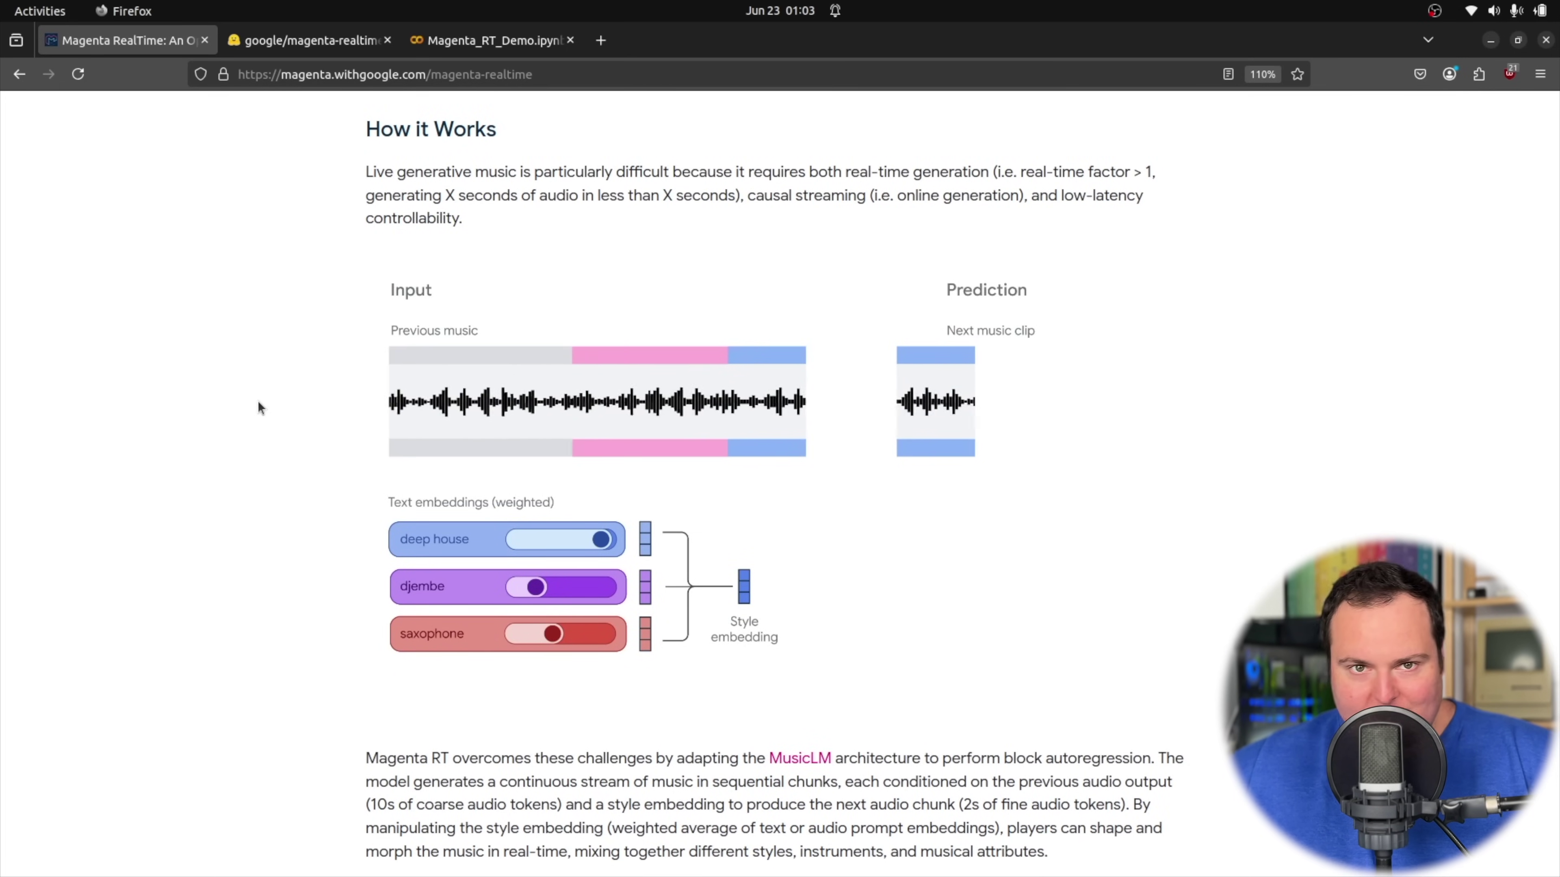
{"action": "scroll", "coordinate": [264, 387], "scroll_direction": "down", "scroll_amount": 10}
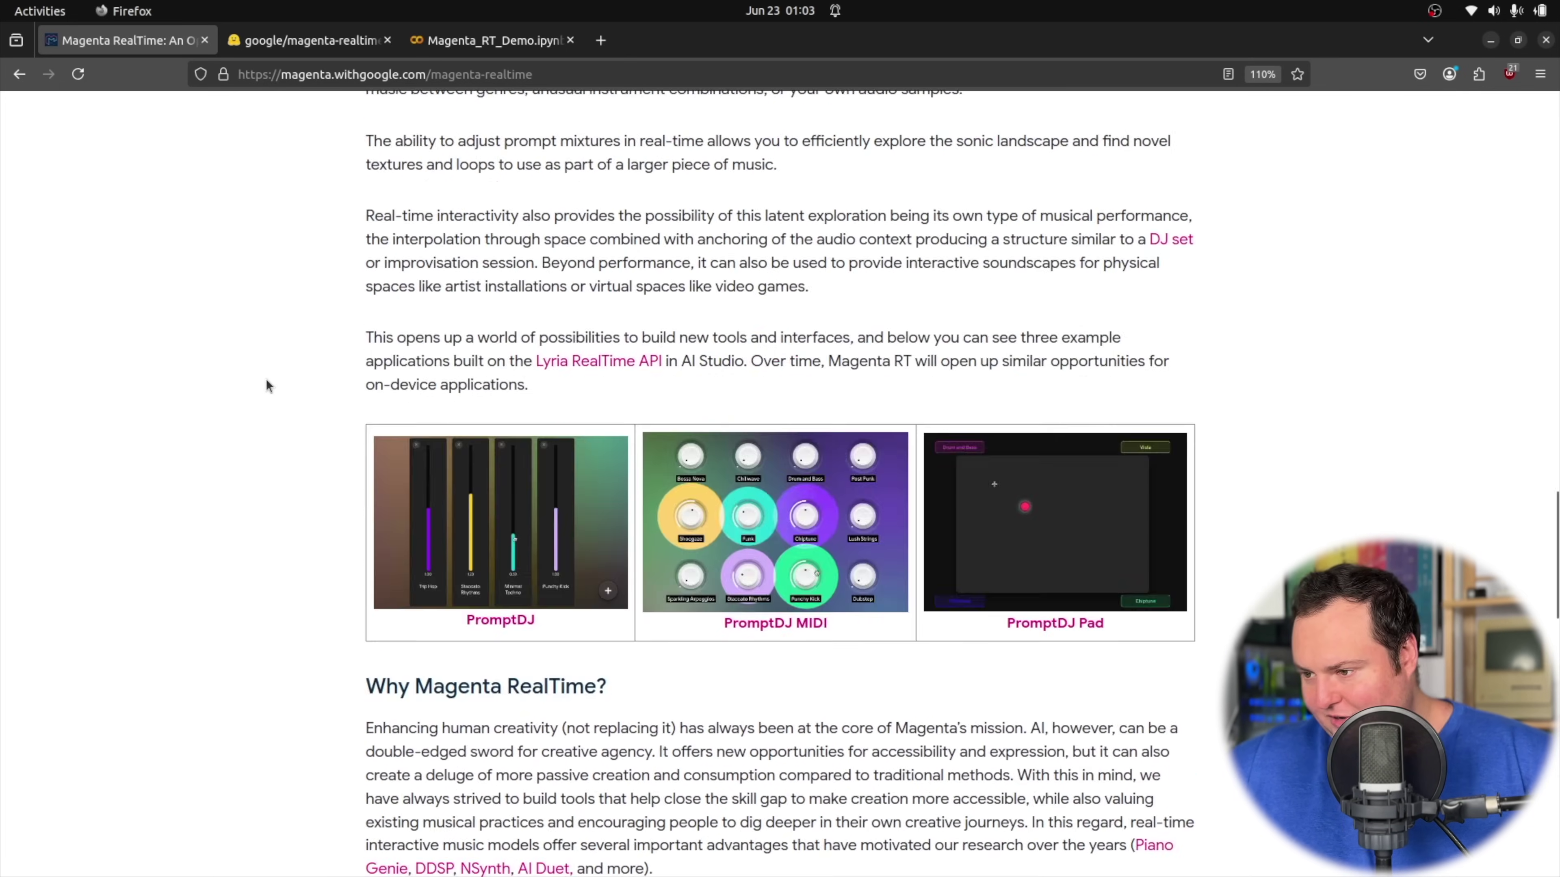
{"action": "scroll", "coordinate": [267, 378], "scroll_direction": "down", "scroll_amount": 10}
{"action": "scroll", "coordinate": [258, 322], "scroll_direction": "down", "scroll_amount": 8}
{"action": "scroll", "coordinate": [256, 338], "scroll_direction": "up", "scroll_amount": 20}
{"action": "scroll", "coordinate": [267, 342], "scroll_direction": "up", "scroll_amount": 3}
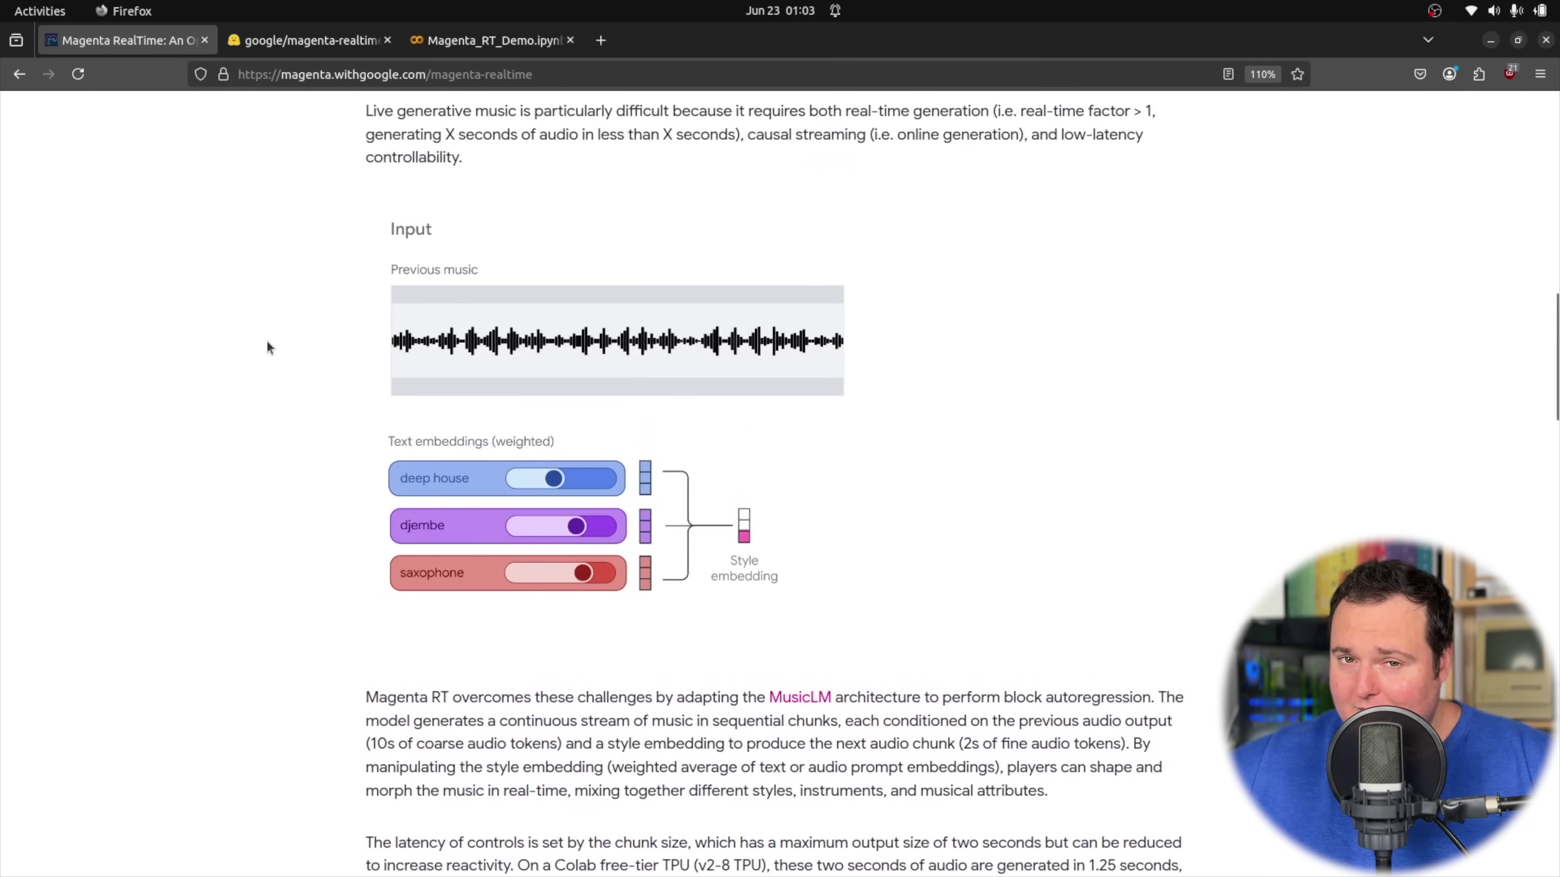